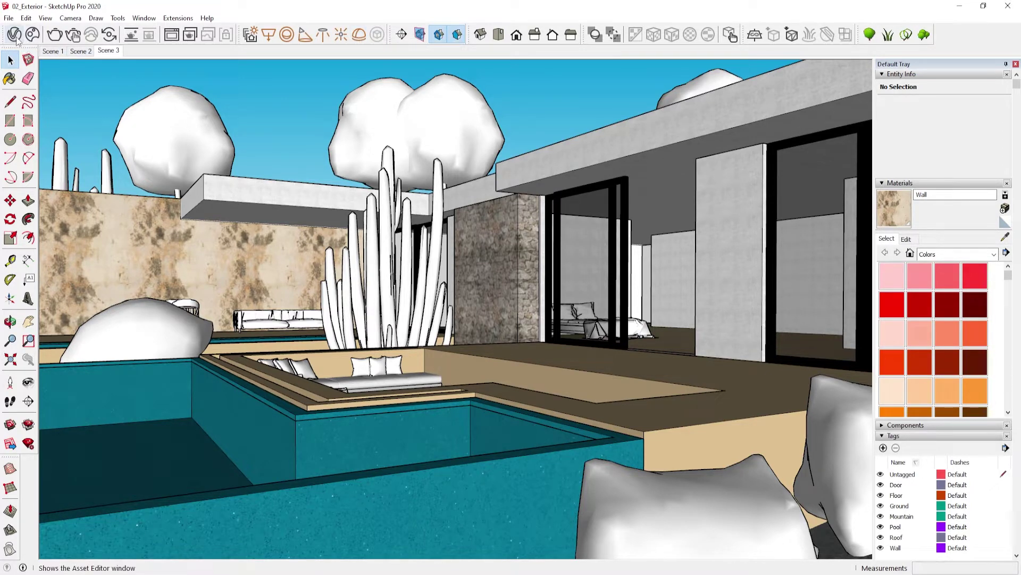
Open the V-Ray Asset Editor on the render settings and switch on Material Override.
left_click(15, 35)
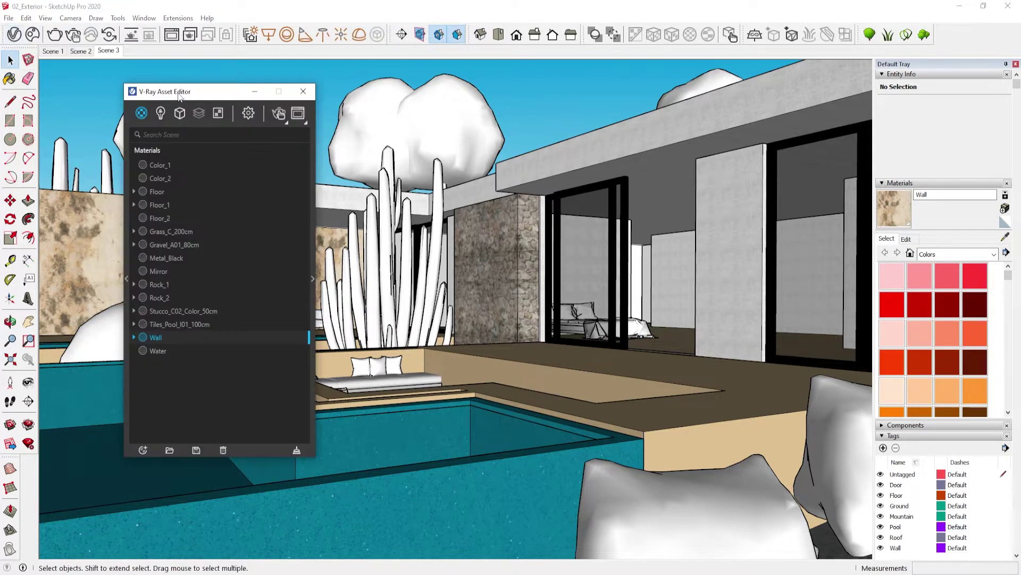
left_click_drag(179, 94, 101, 74)
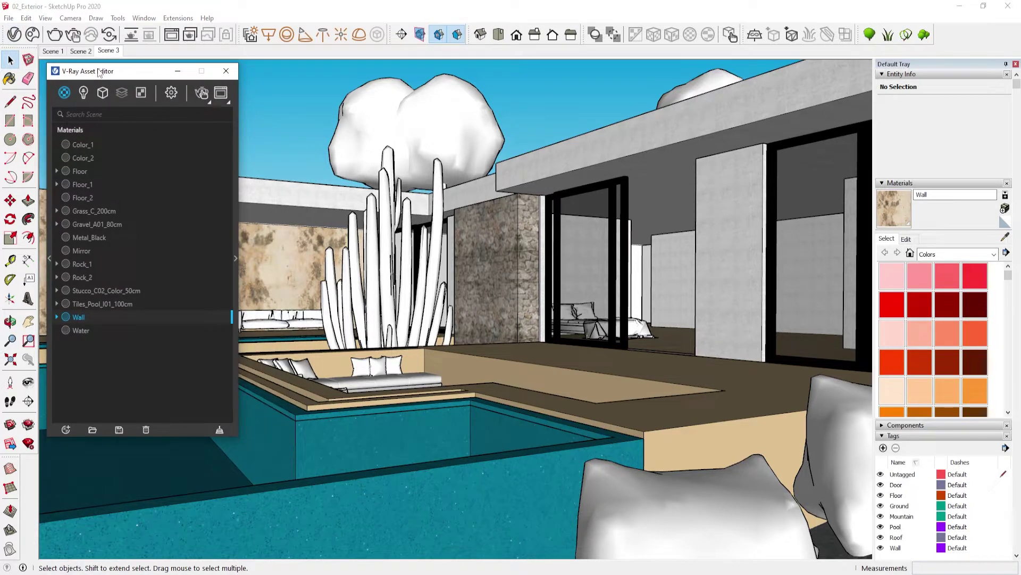
left_click(171, 96)
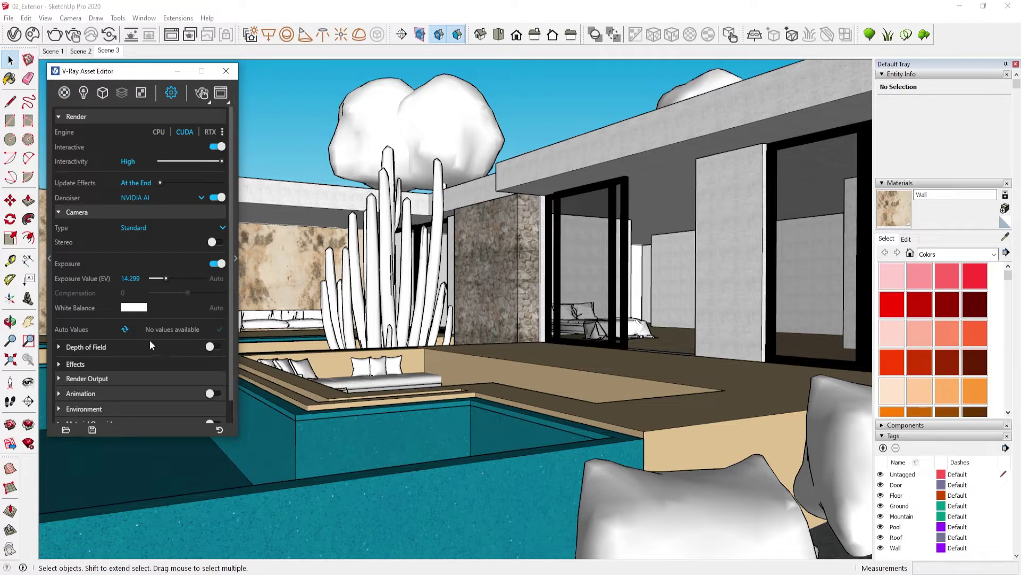
scroll(150, 345, "down", 2)
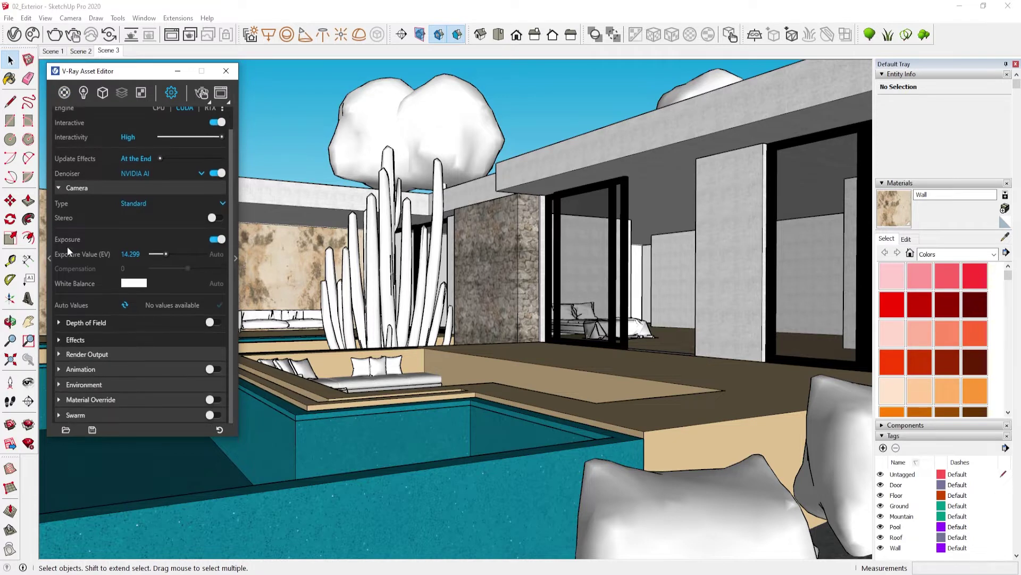
left_click(87, 356)
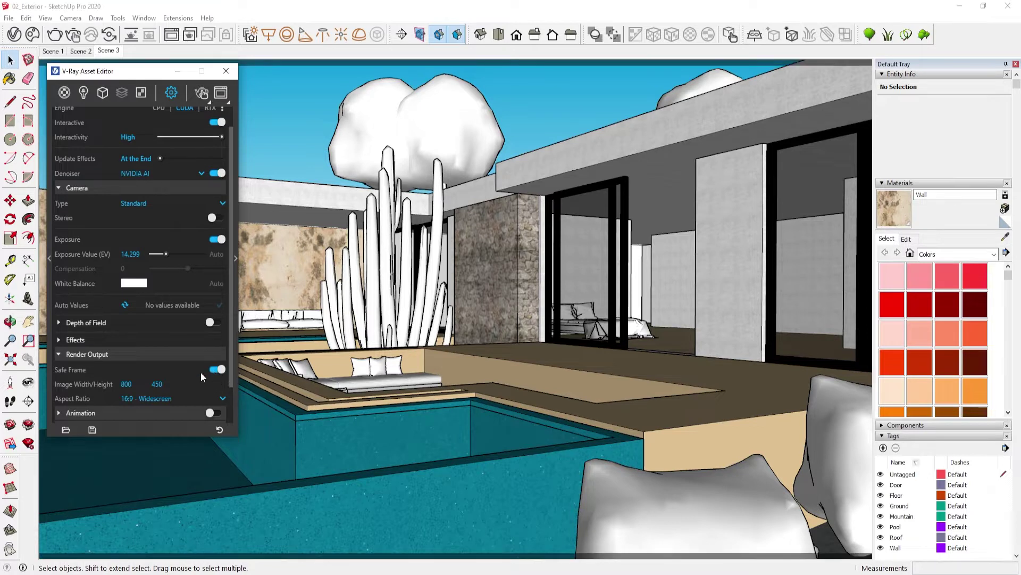
scroll(200, 372, "down", 2)
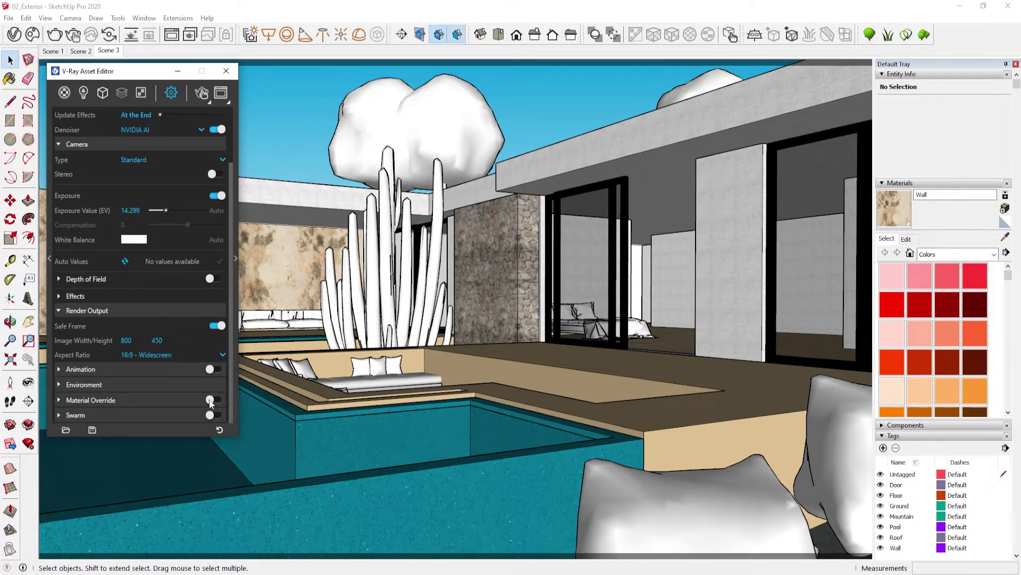
left_click(82, 311)
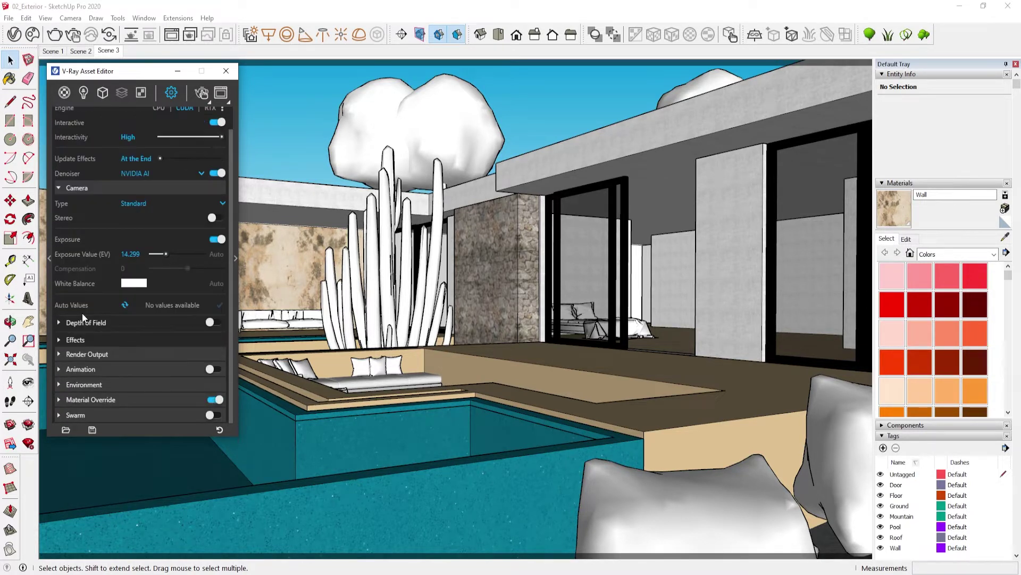
scroll(82, 313, "up", 1)
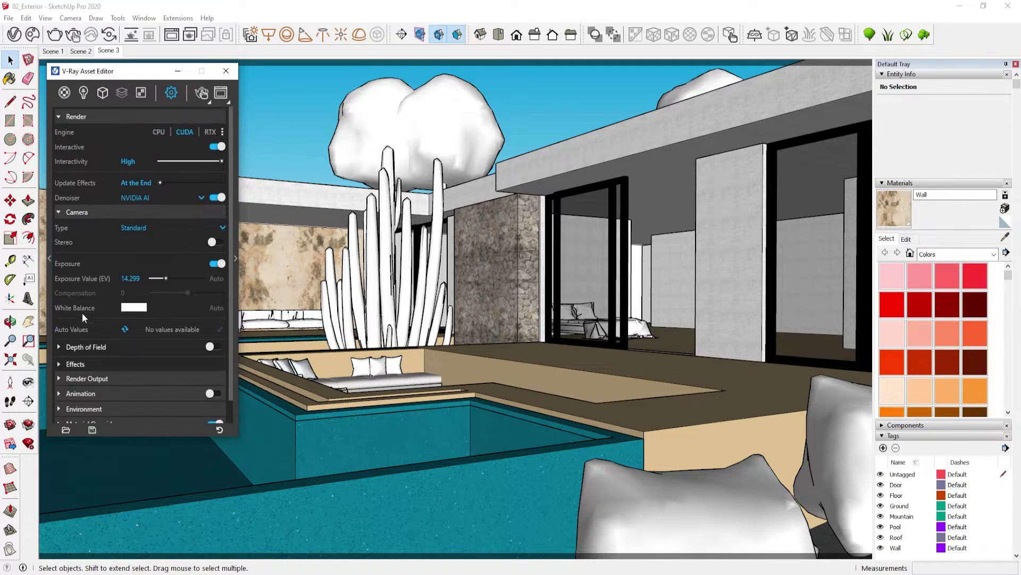
Browse the scene's geometry and lights, select SunLight, then go back to render settings.
left_click(104, 98)
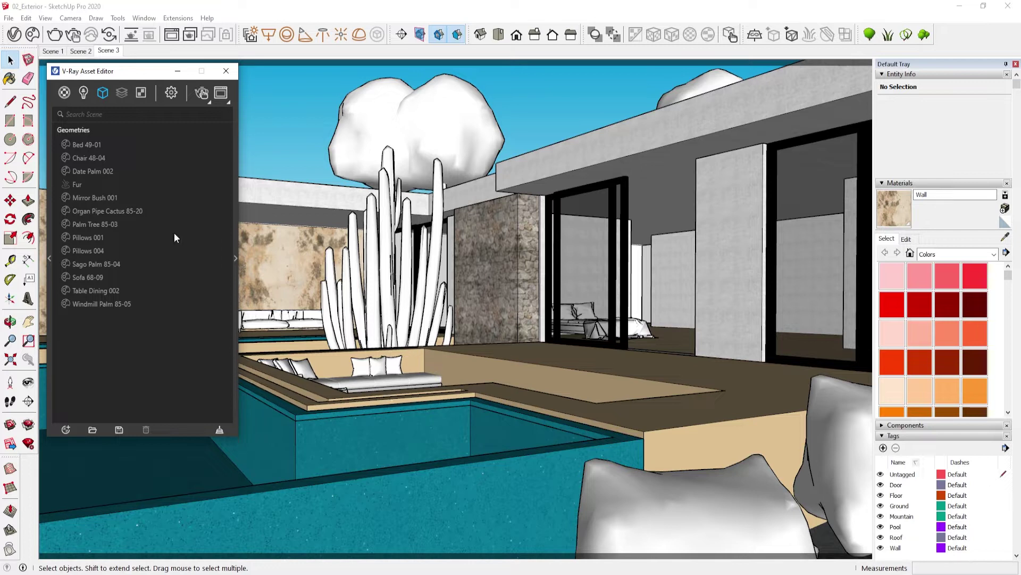
left_click(81, 99)
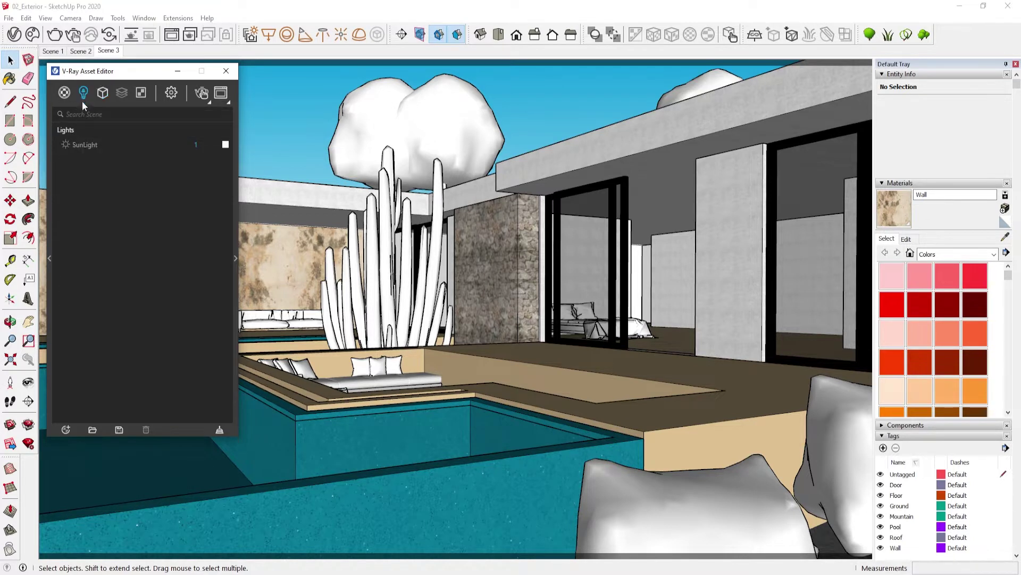
left_click(104, 149)
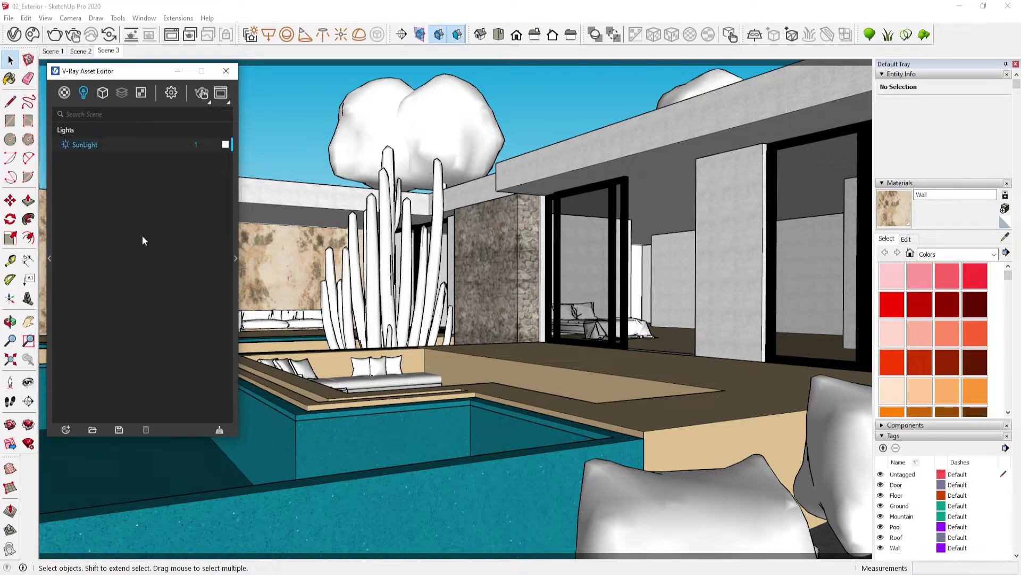
left_click(171, 93)
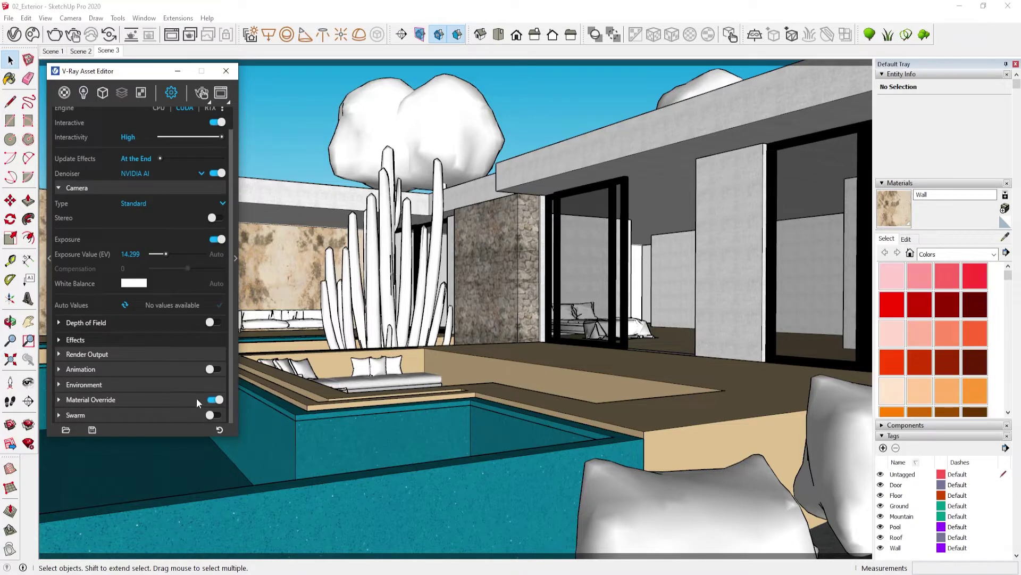
left_click_drag(134, 79, 130, 83)
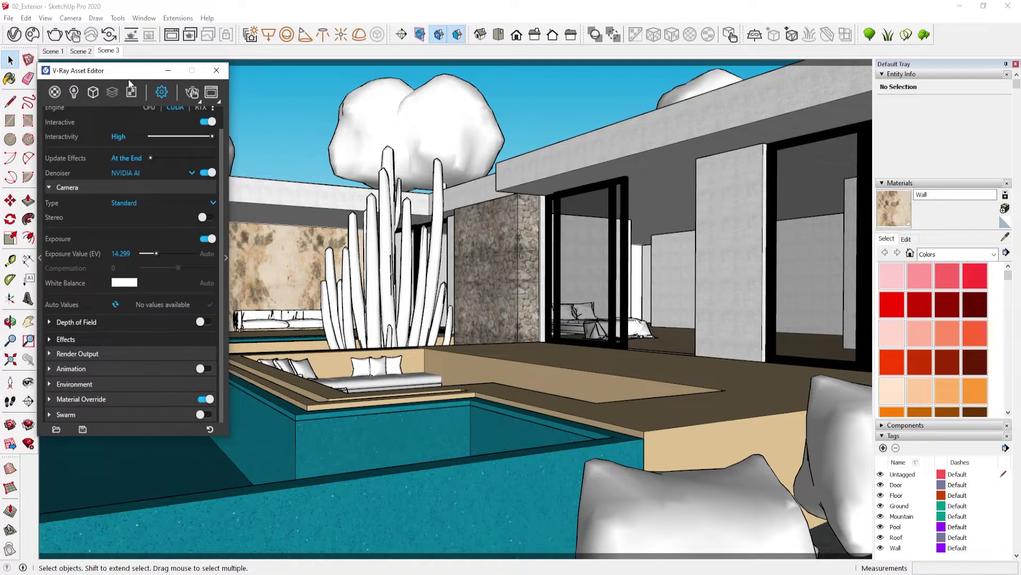
Start an interactive render of the clay-shaded house and arrange the render window beside the editor.
left_click(191, 93)
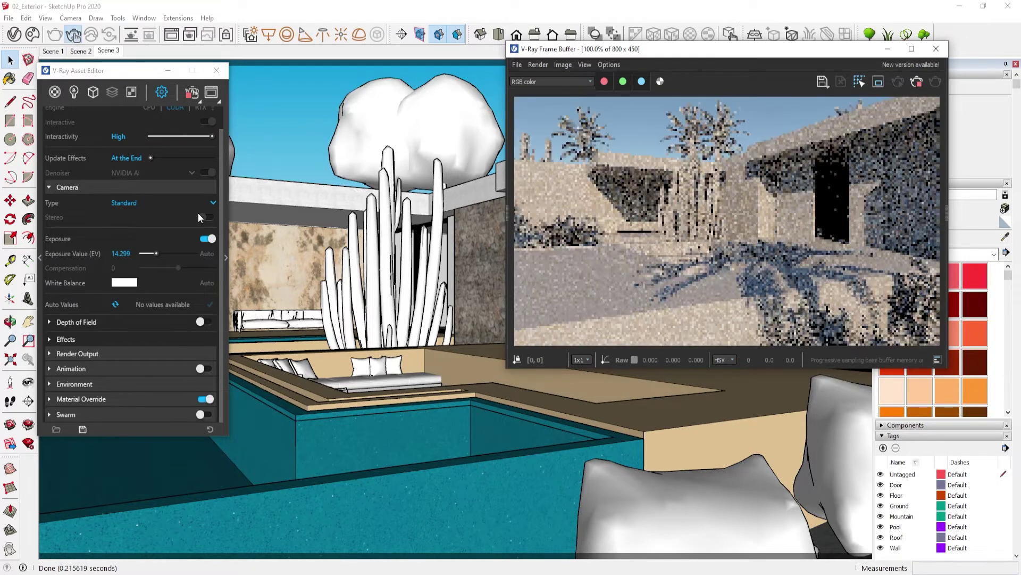
left_click(55, 92)
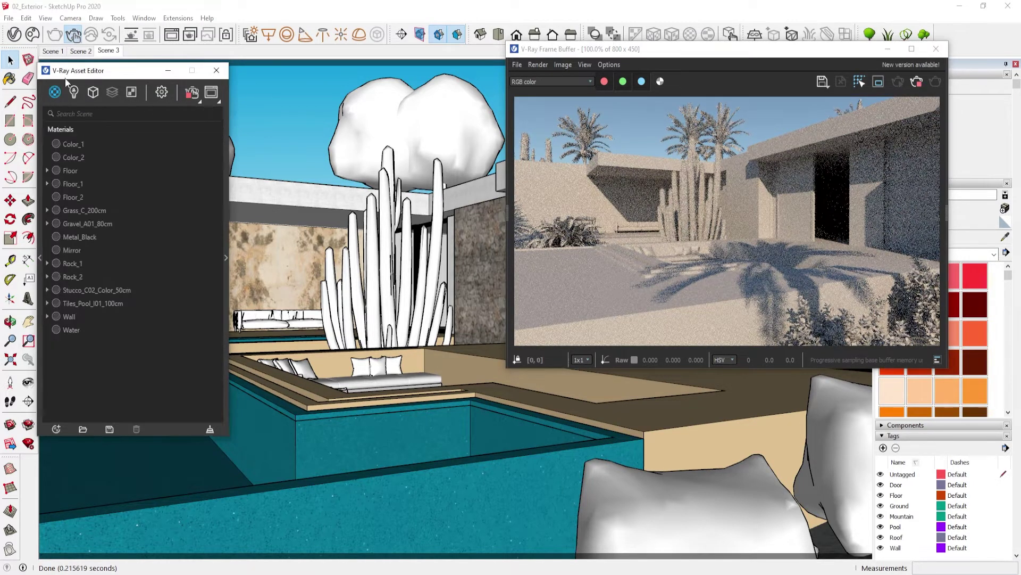
left_click_drag(70, 75, 67, 73)
mouse_move(615, 49)
left_mouse_down()
mouse_move(580, 73)
mouse_move(535, 76)
left_mouse_up()
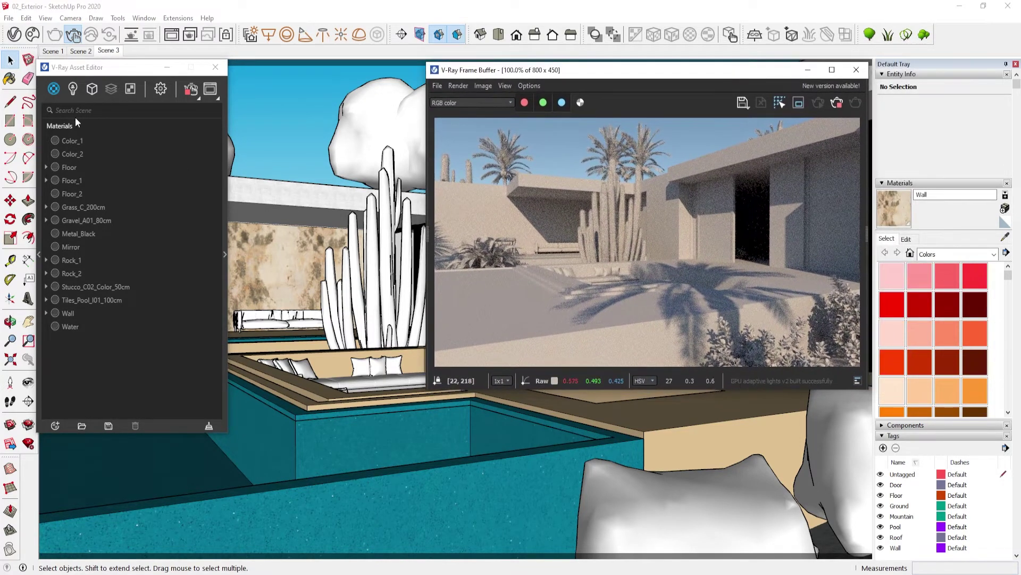
Open SunLight from the Lights list and scroll through its sky parameters.
left_click(73, 90)
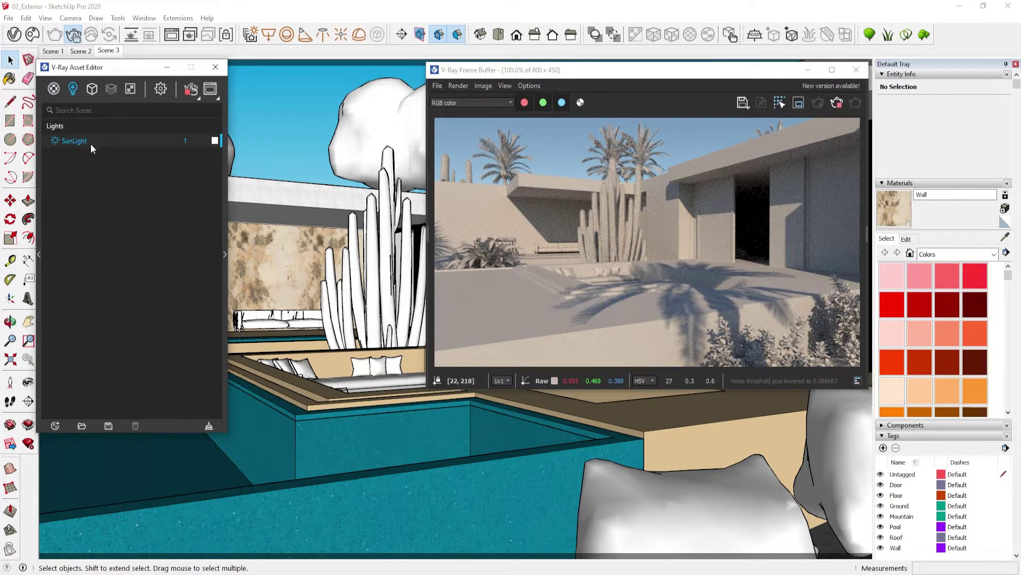
left_click(224, 237)
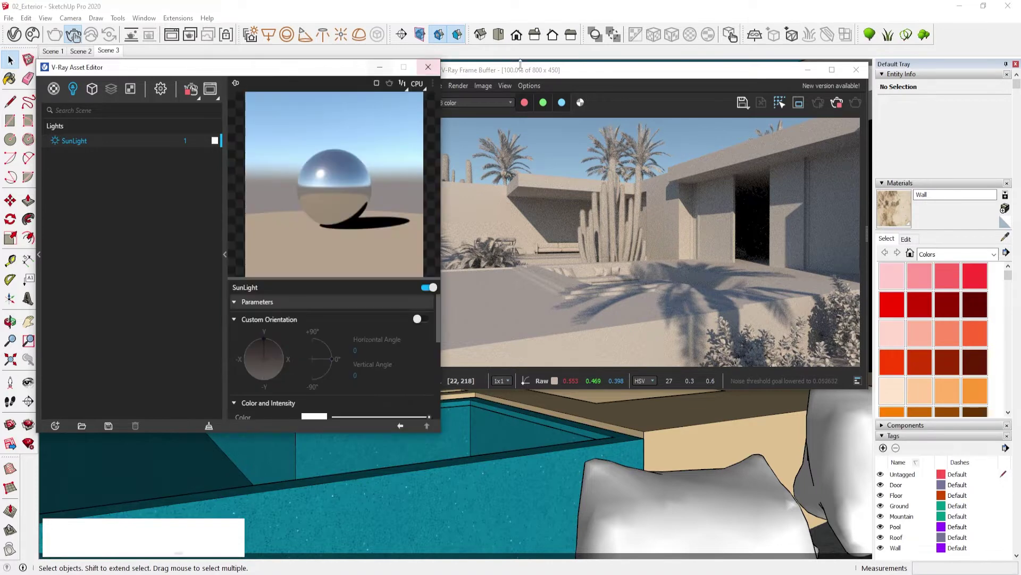
left_click_drag(521, 63, 546, 58)
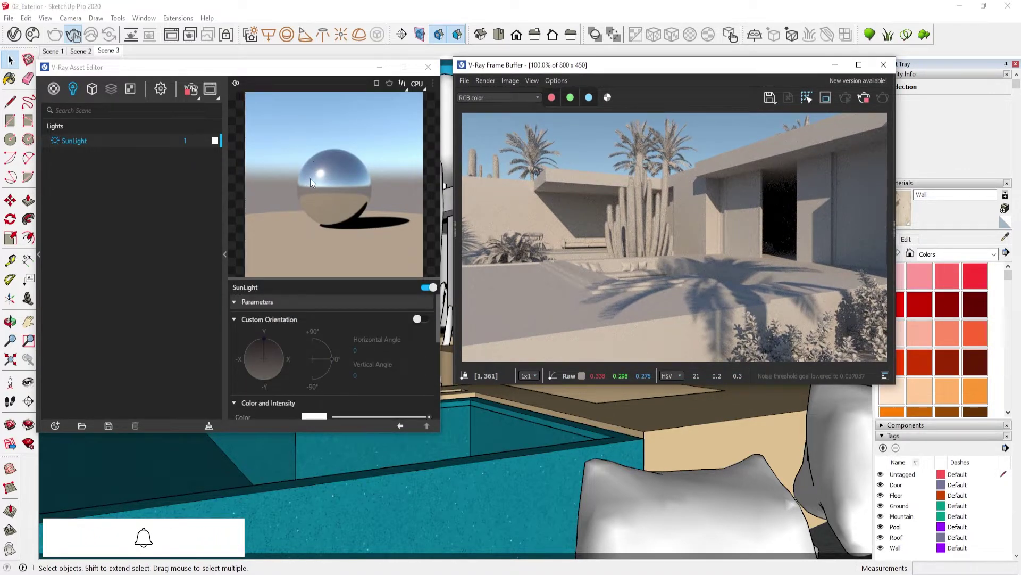
scroll(285, 369, "down", 1)
scroll(286, 370, "down", 2)
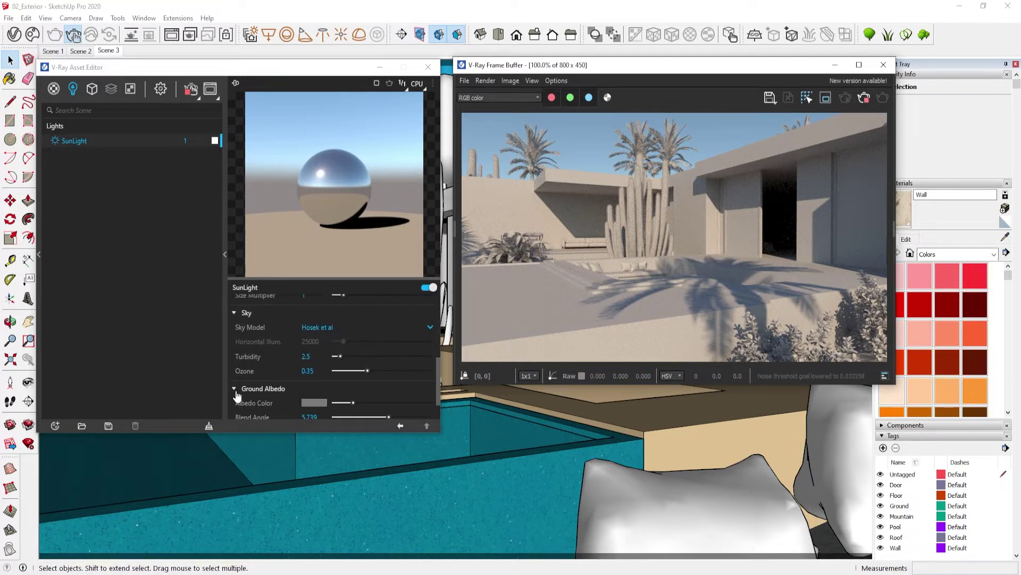
left_click_drag(143, 431, 141, 523)
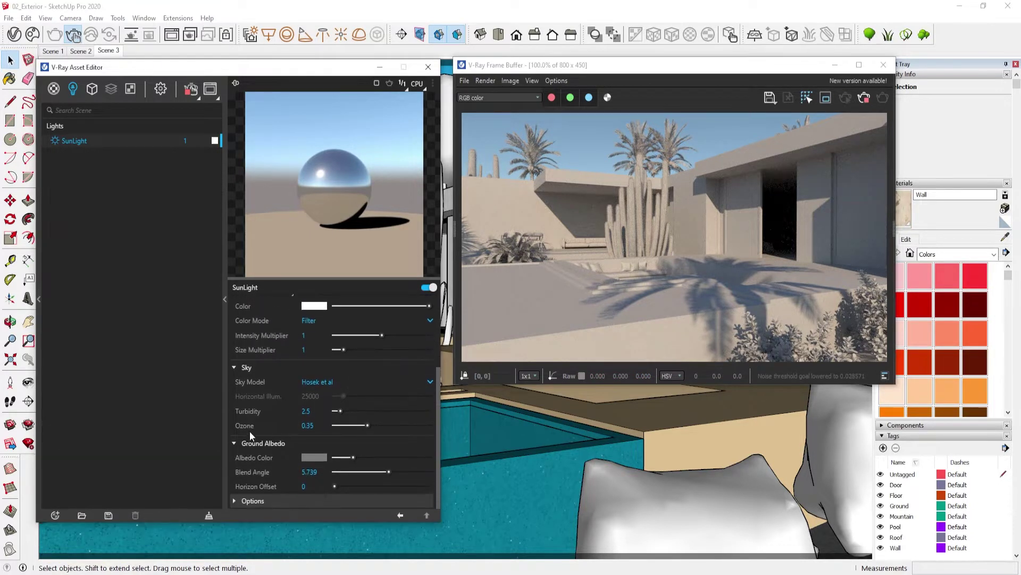
scroll(302, 403, "up", 2)
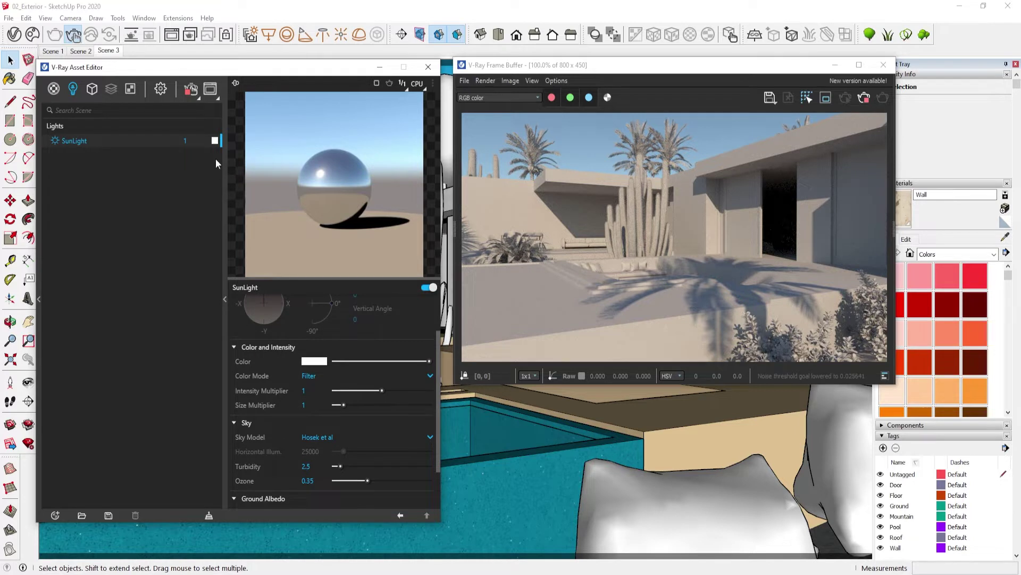
left_click_drag(216, 65, 191, 63)
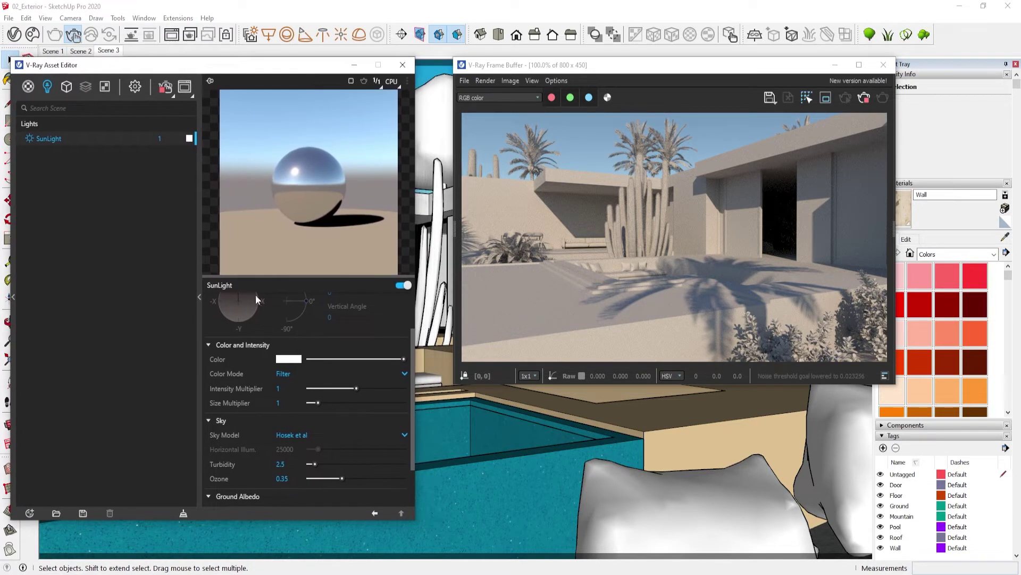
scroll(293, 381, "up", 2)
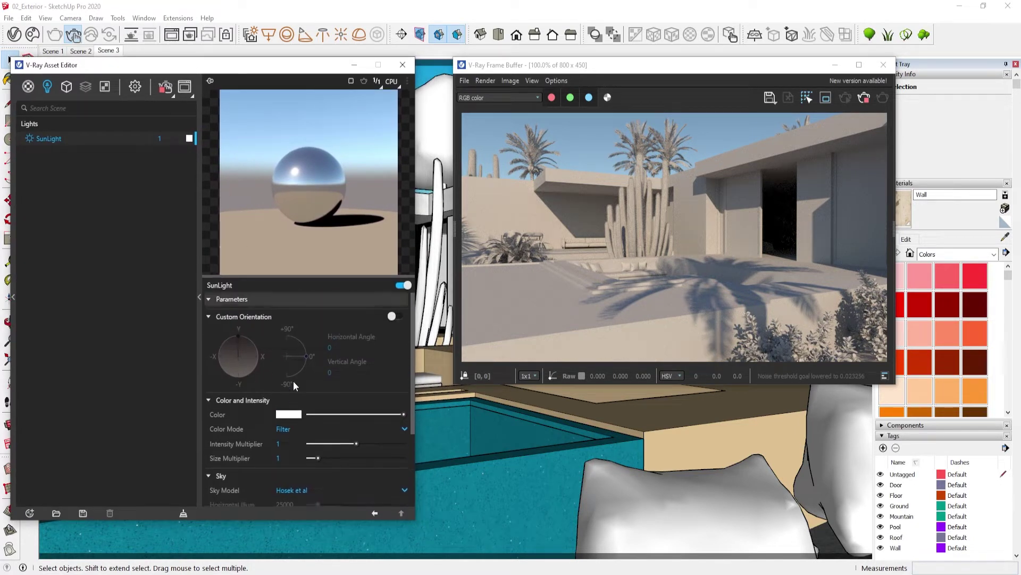
Give SunLight a custom orientation with horizontal angle 294 and vertical angle 30.
left_click(392, 318)
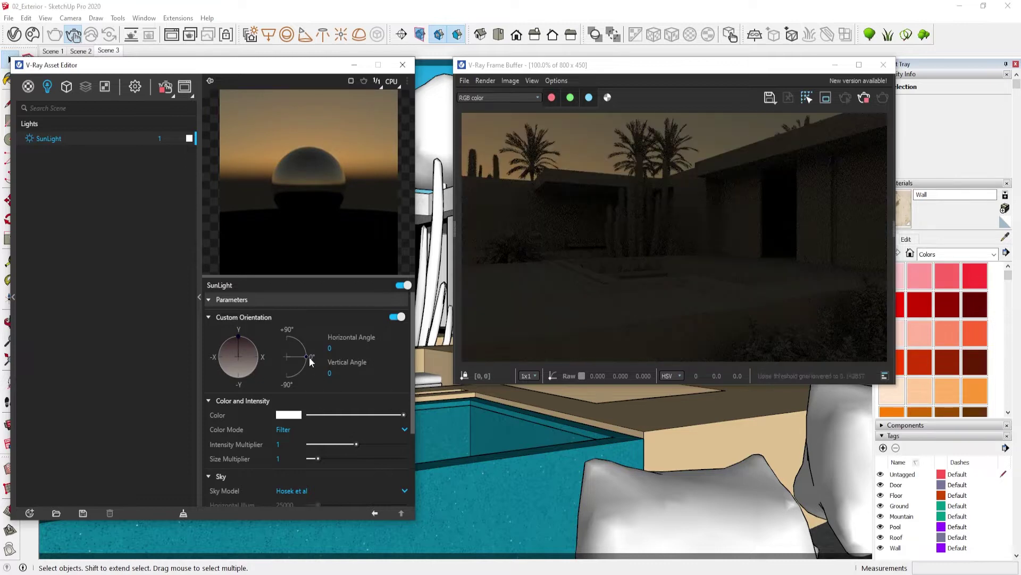
left_click_drag(302, 351, 301, 344)
left_click(226, 354)
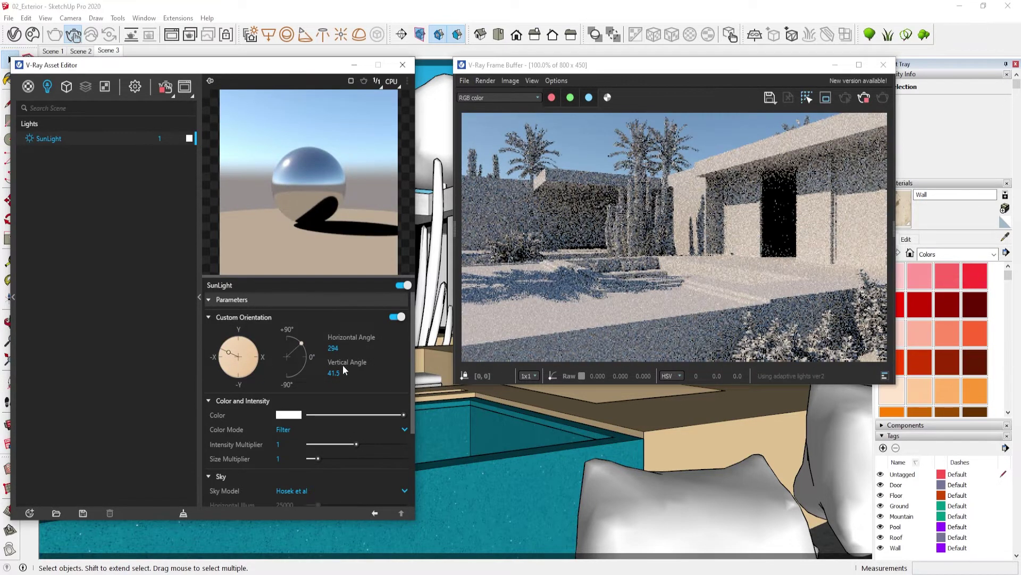
left_click(333, 373)
type("30")
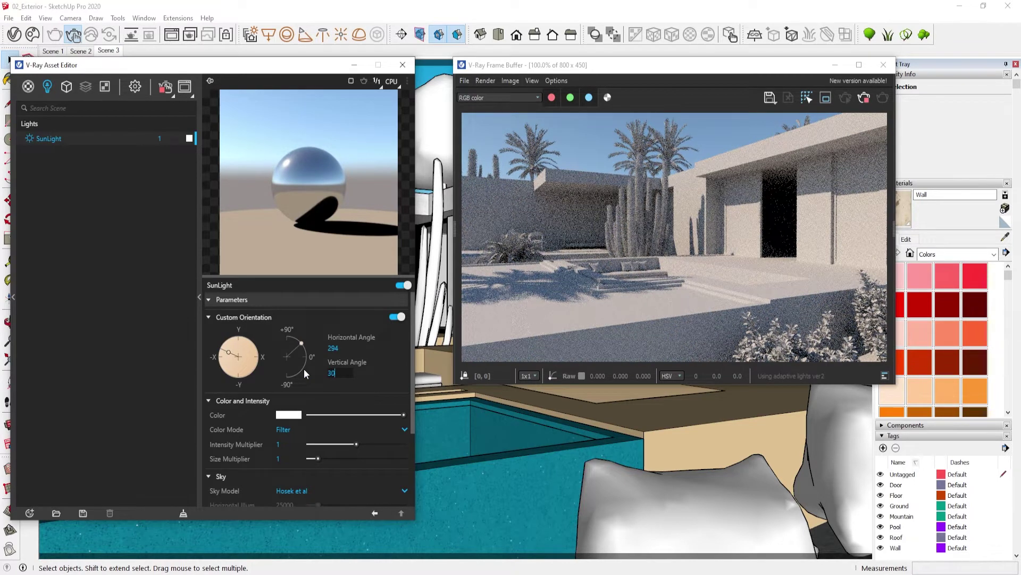
key("Return")
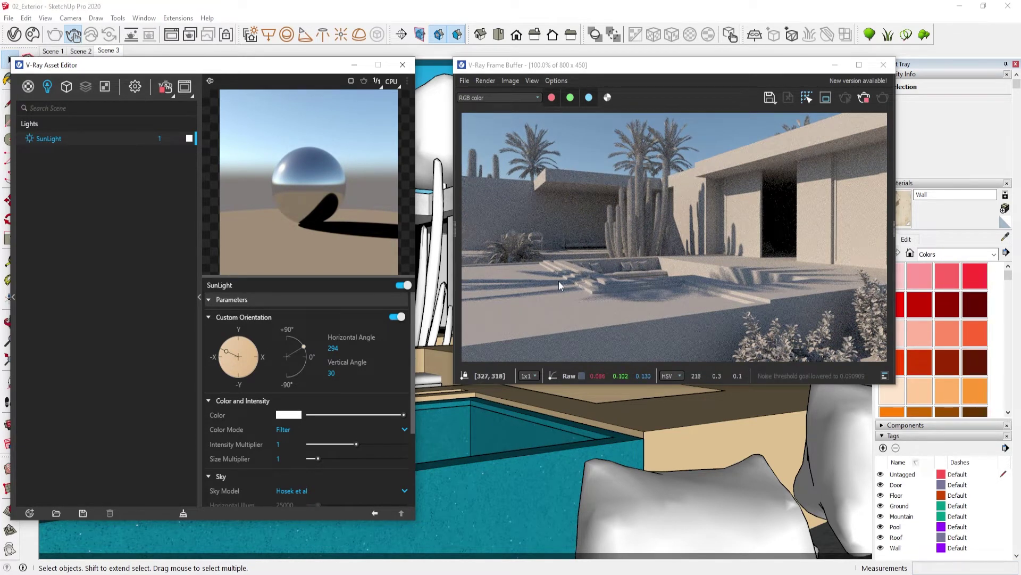
Try red and light green sun colours, then revert the sun colour to white.
left_click(283, 415)
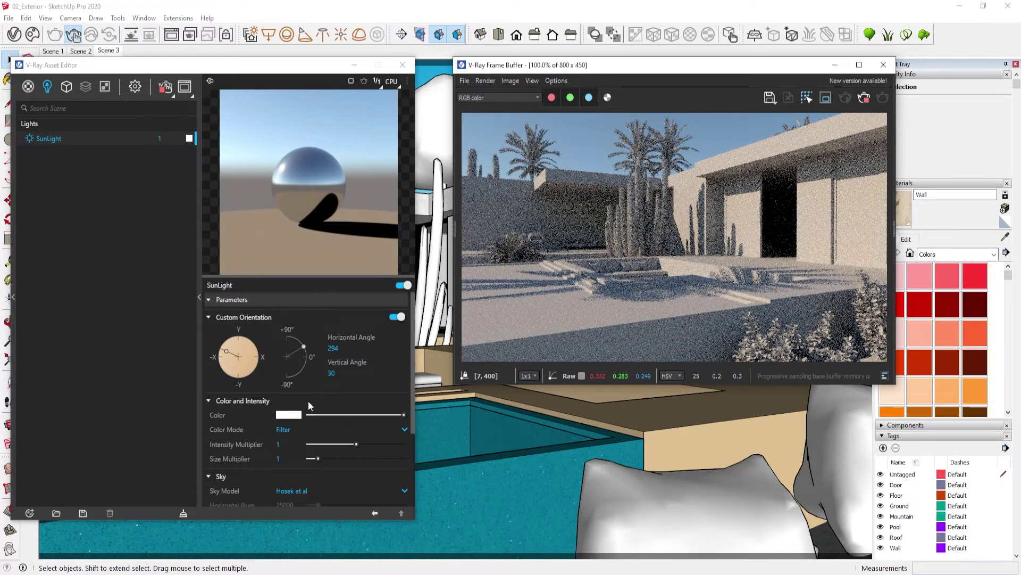
left_click(289, 415)
left_click_drag(388, 216, 477, 206)
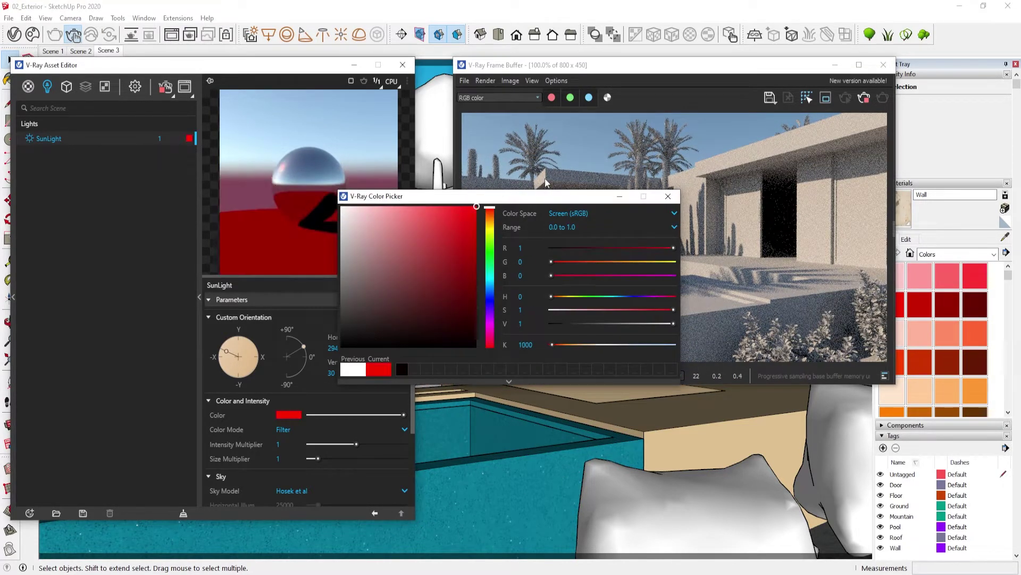
left_click_drag(595, 201, 412, 176)
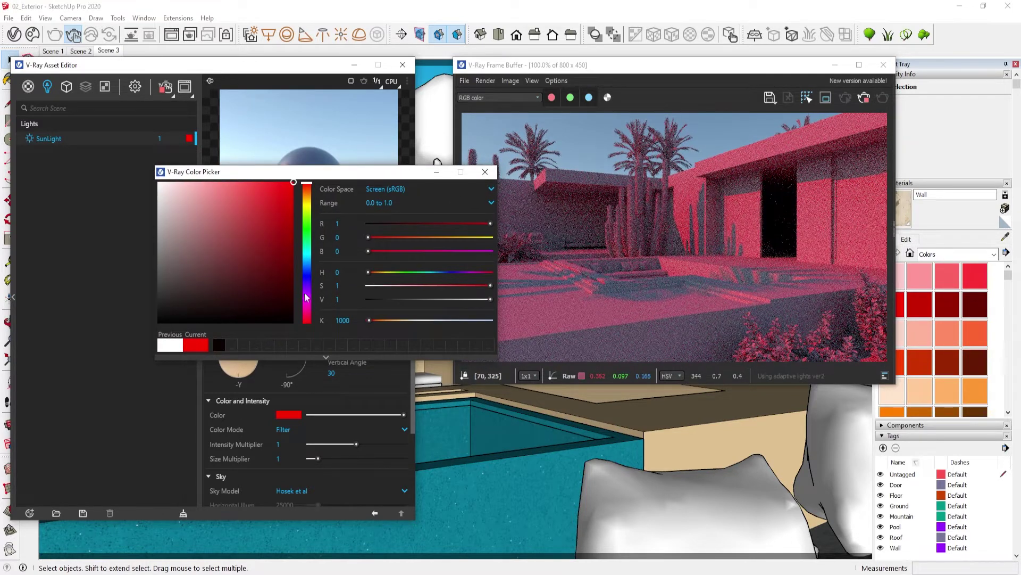
left_click(309, 216)
left_click(257, 251)
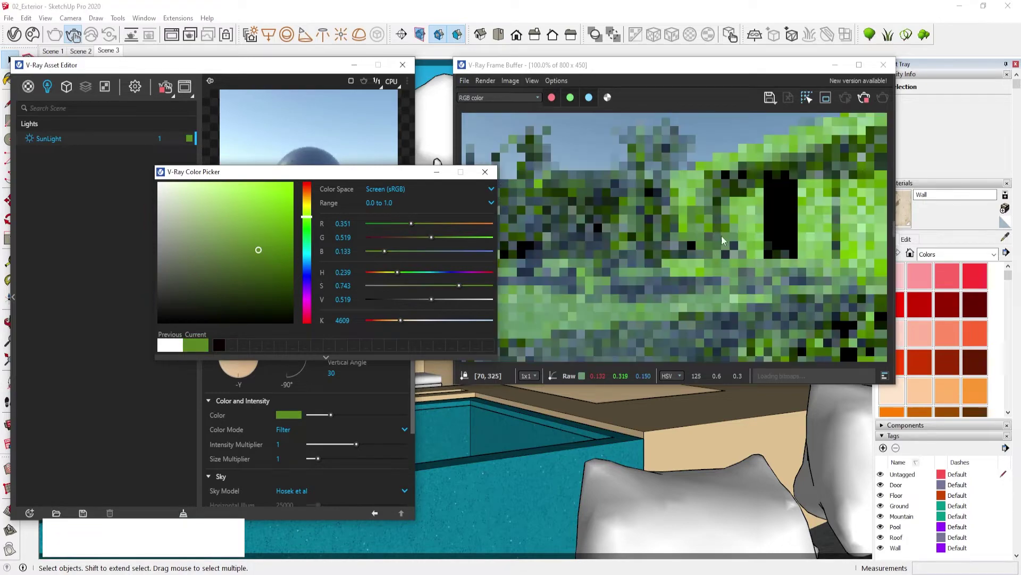
left_click(223, 198)
left_click(169, 344)
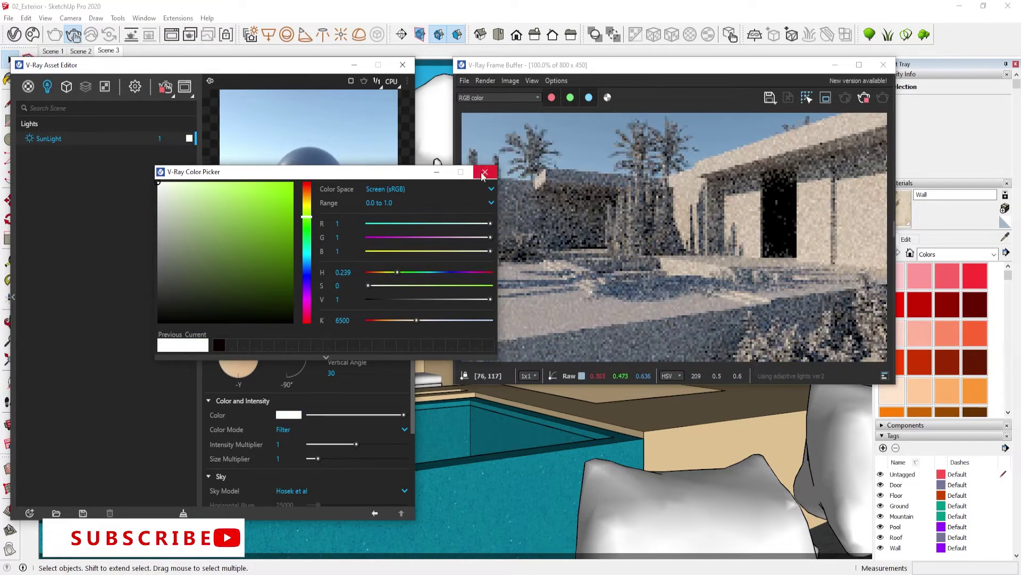
left_click(485, 171)
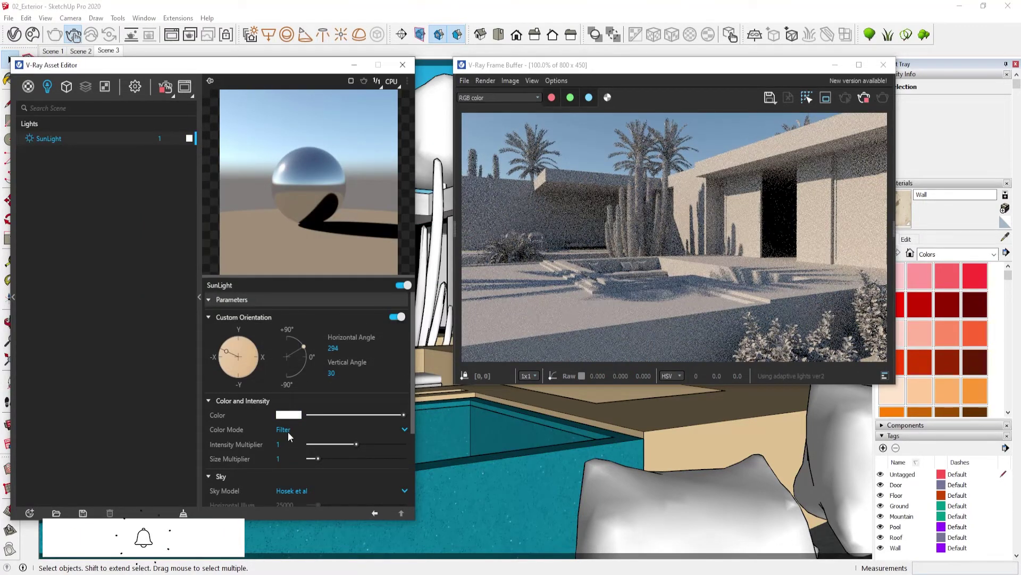
Keep Filter colour mode, then switch to Override and pick a new sun colour.
left_click(289, 430)
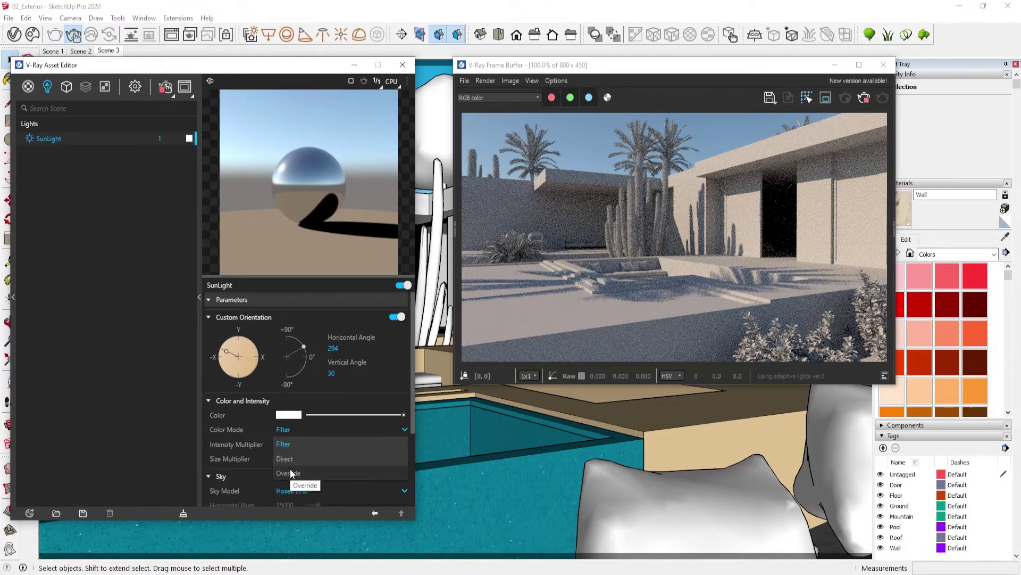
left_click(291, 445)
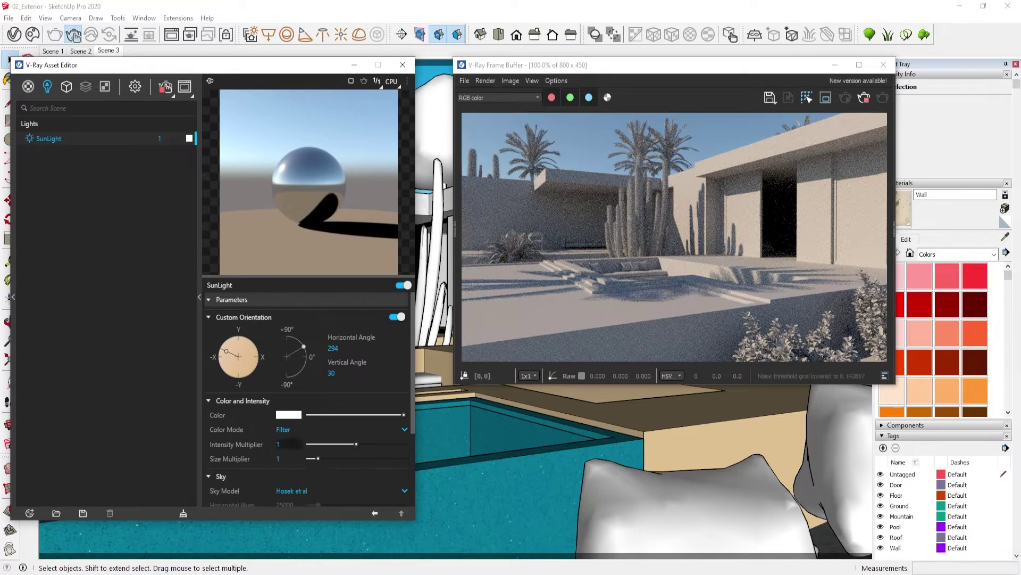
left_click(301, 432)
left_click(304, 472)
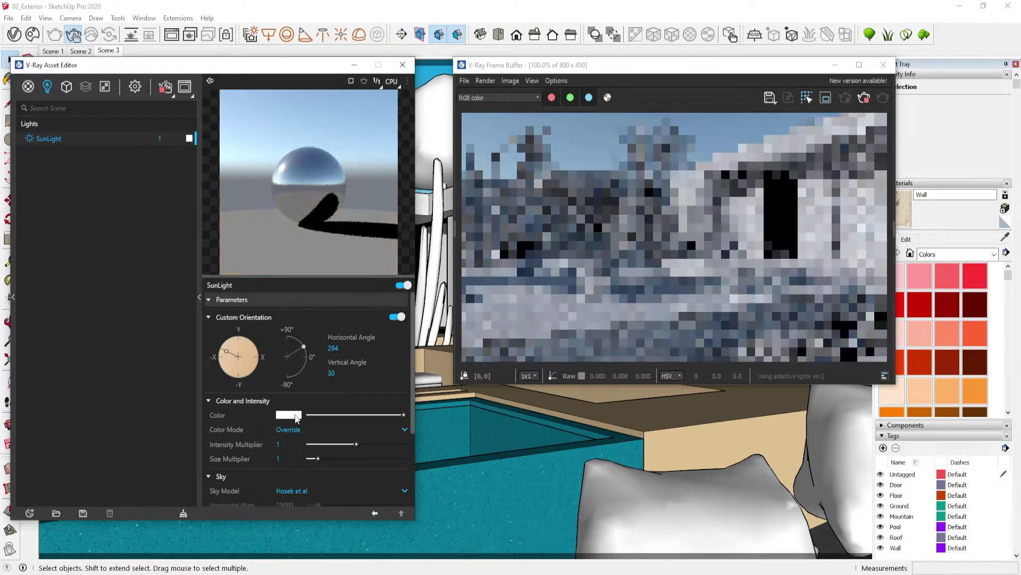
left_click(288, 414)
left_click(260, 228)
left_click_drag(260, 229, 307, 218)
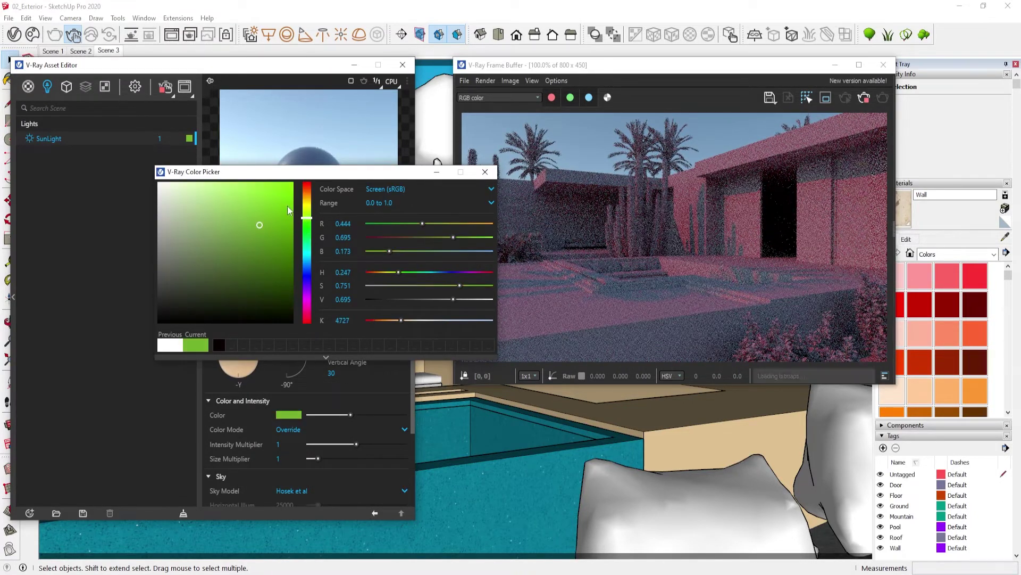
left_click(492, 177)
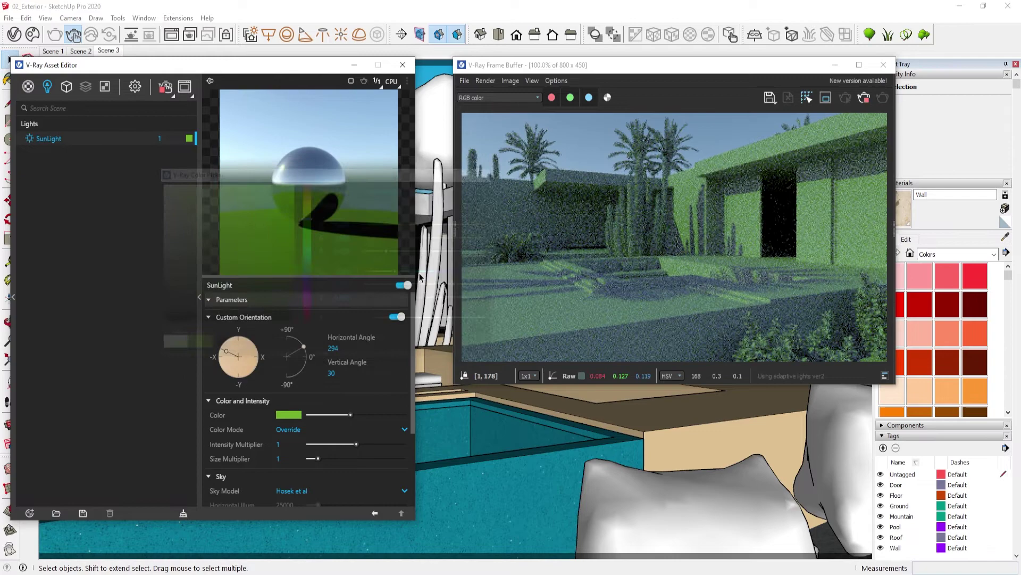
Switch the sun colour mode to Direct with a white colour.
left_click(282, 429)
left_click(289, 461)
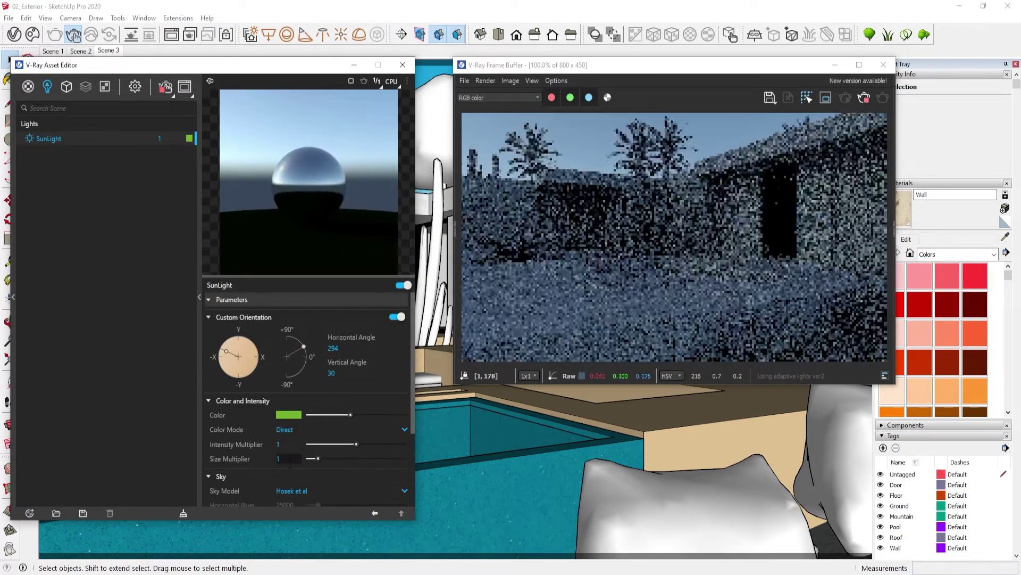
left_click(289, 415)
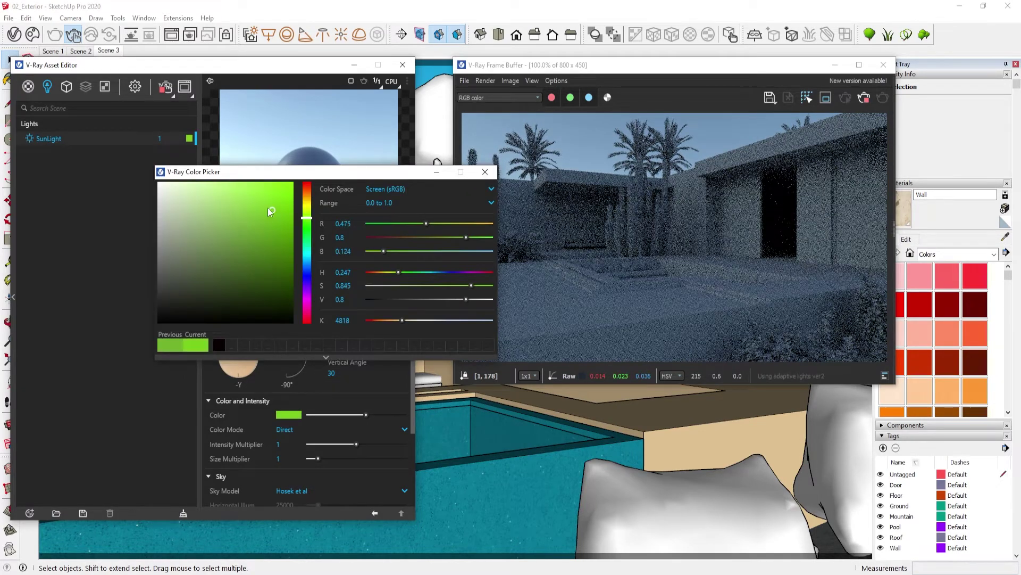
left_click_drag(271, 210, 169, 181)
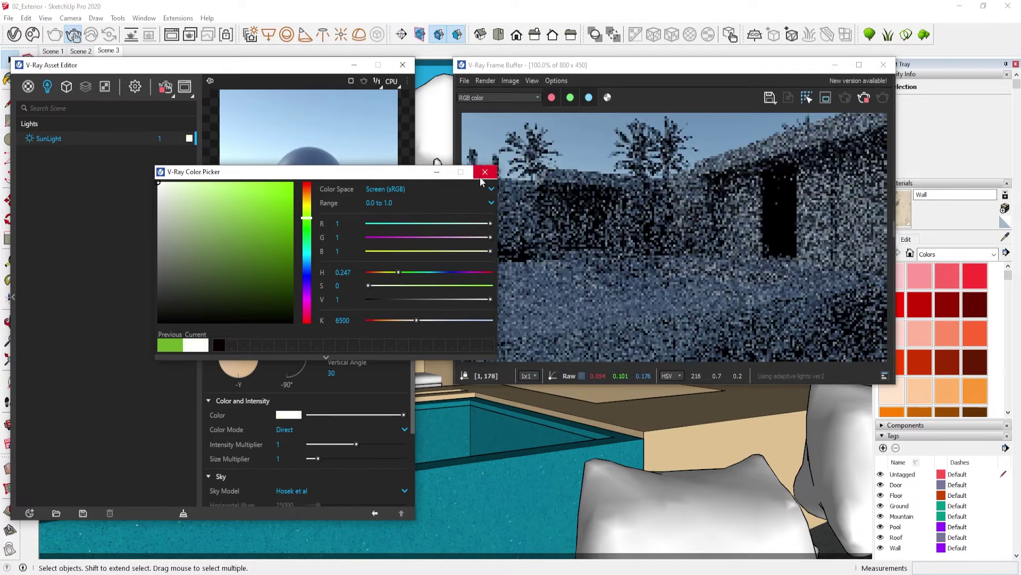
left_click(485, 172)
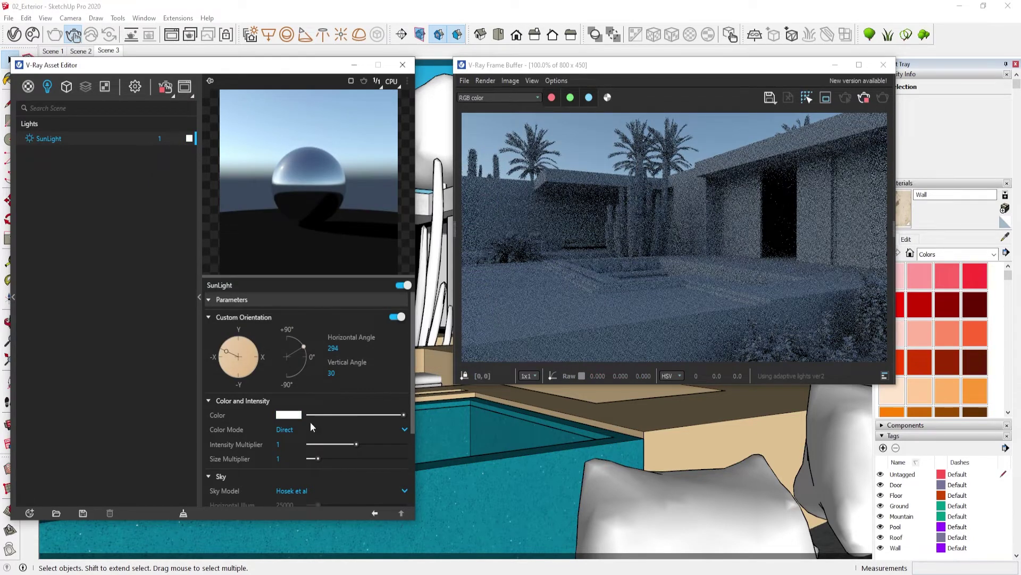
Return SunLight to Filter colour mode and set its Intensity Multiplier to 2.
left_click(299, 429)
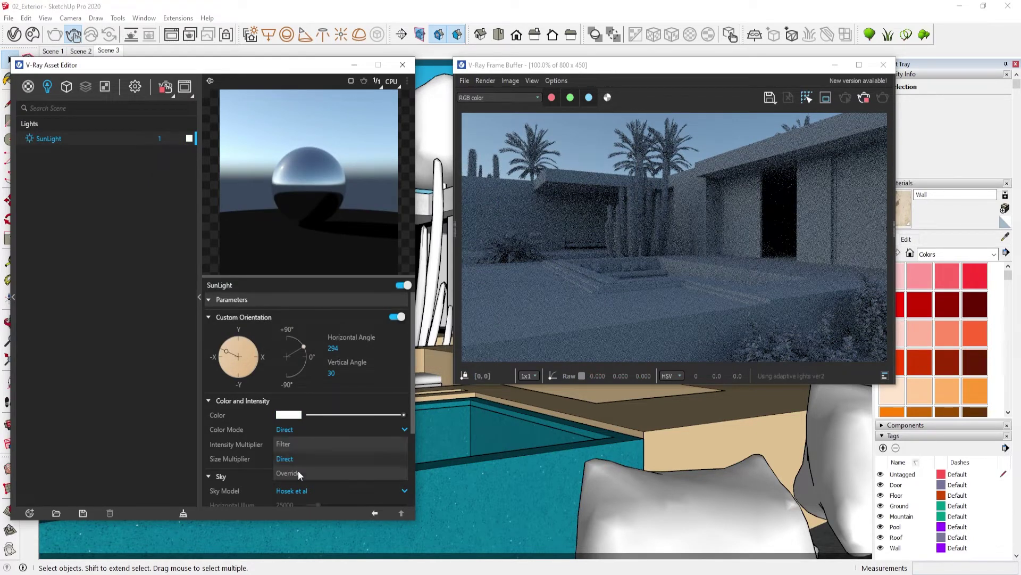
left_click(291, 442)
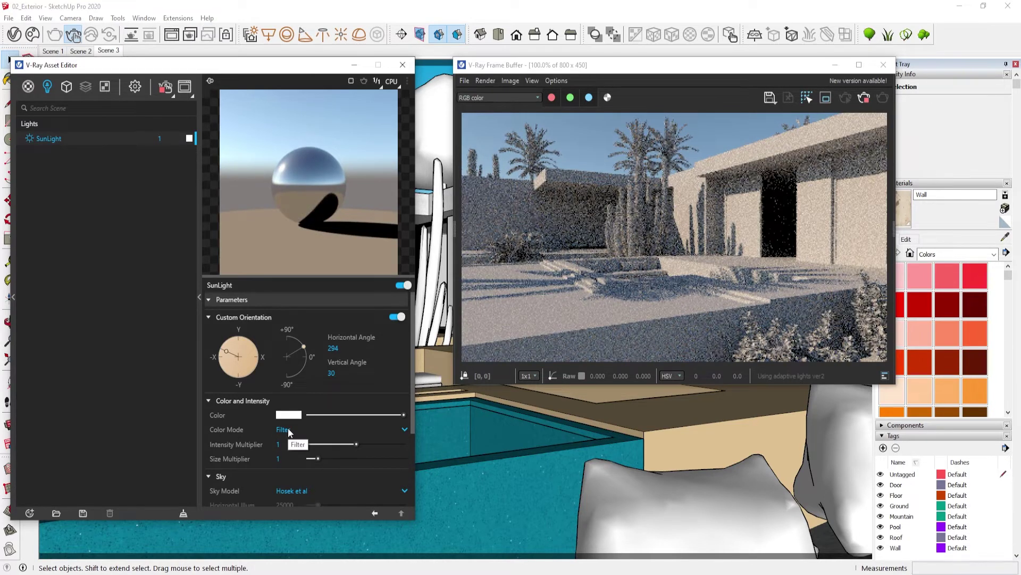
scroll(288, 434, "down", 1)
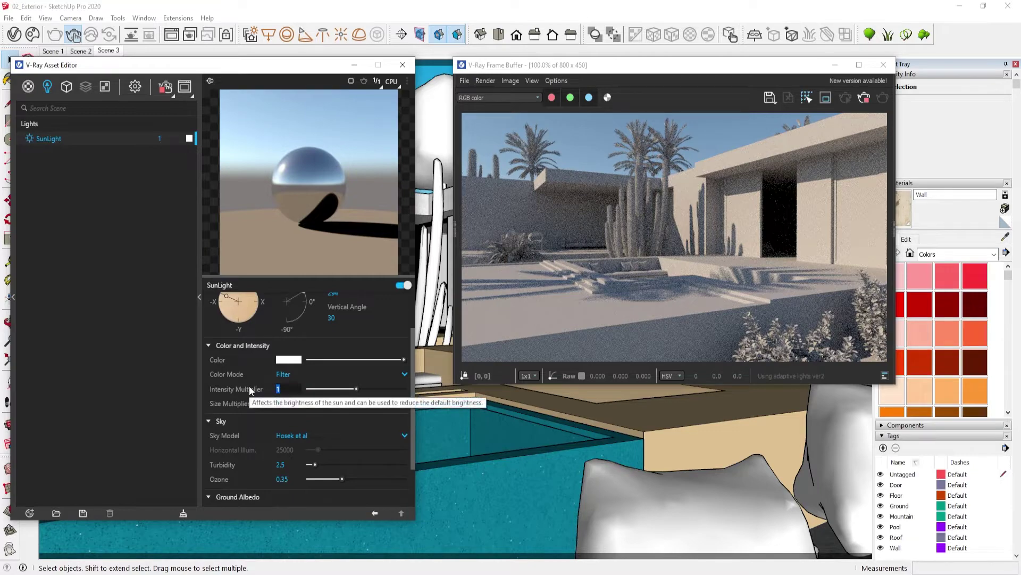
type("2")
key("Return")
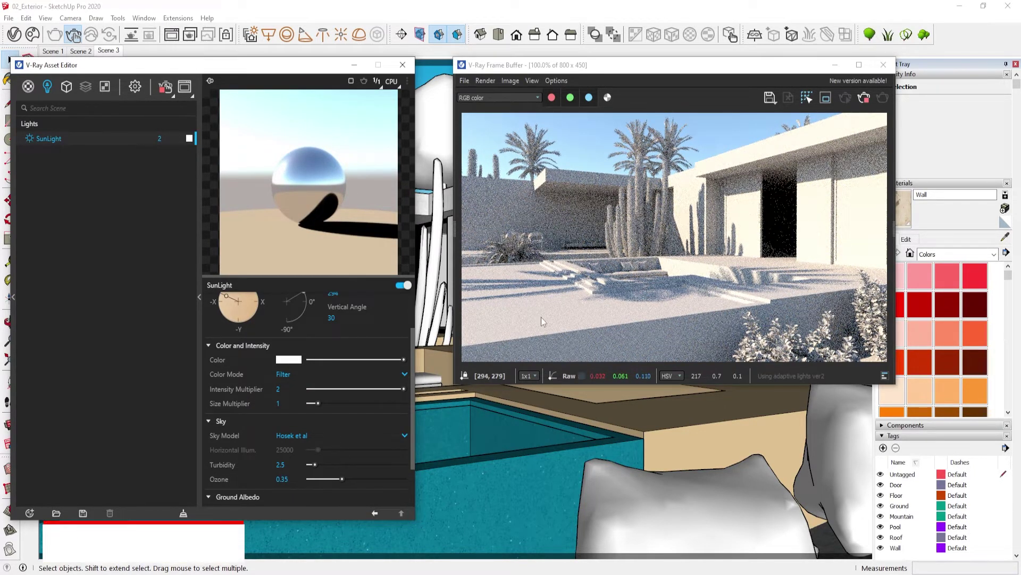
Reset Intensity Multiplier to 1, then test Size Multiplier 6 with a region render on the steps.
double_click(267, 391)
type("1")
key("Return")
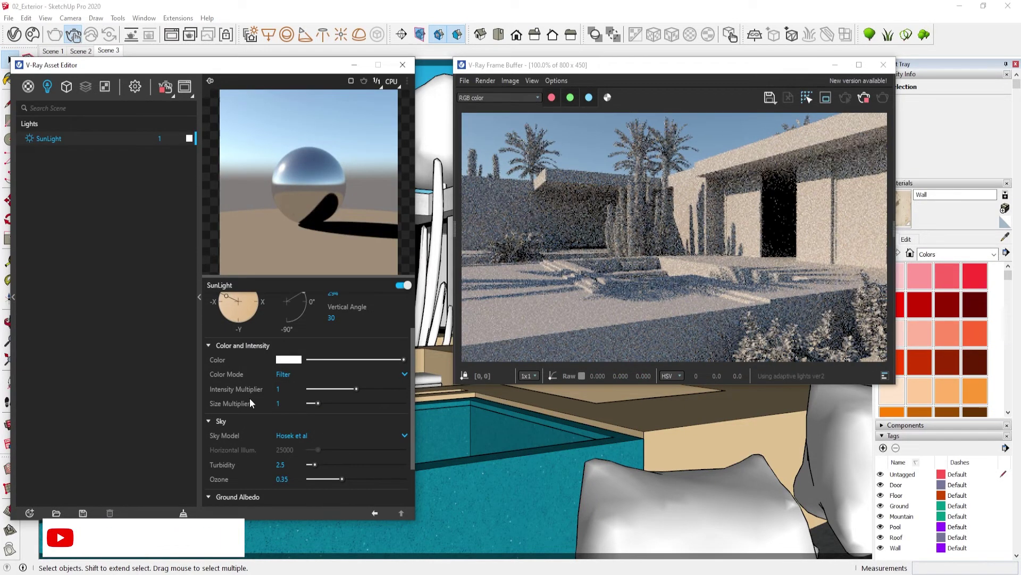
double_click(278, 403)
type("6")
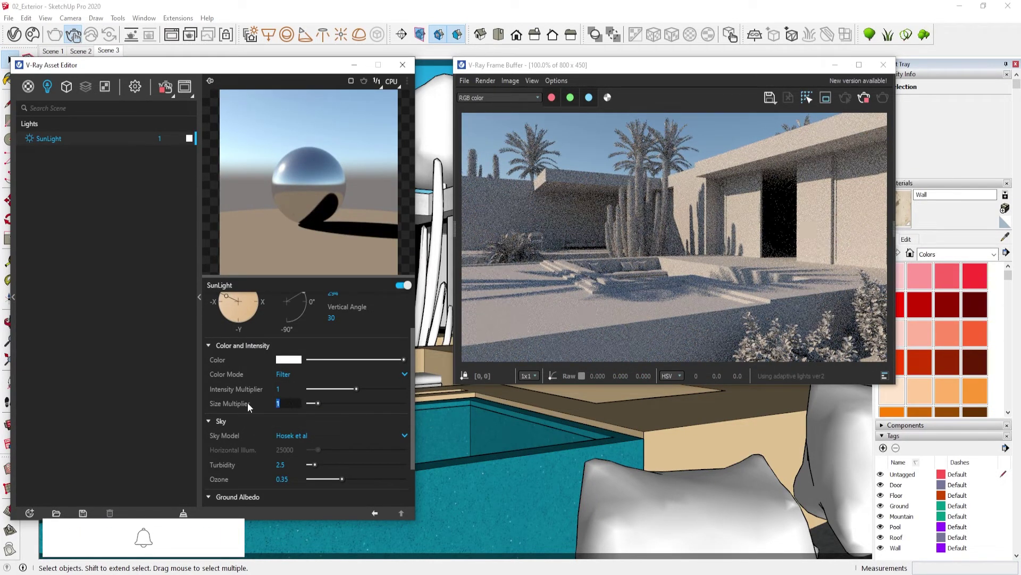
key("Return")
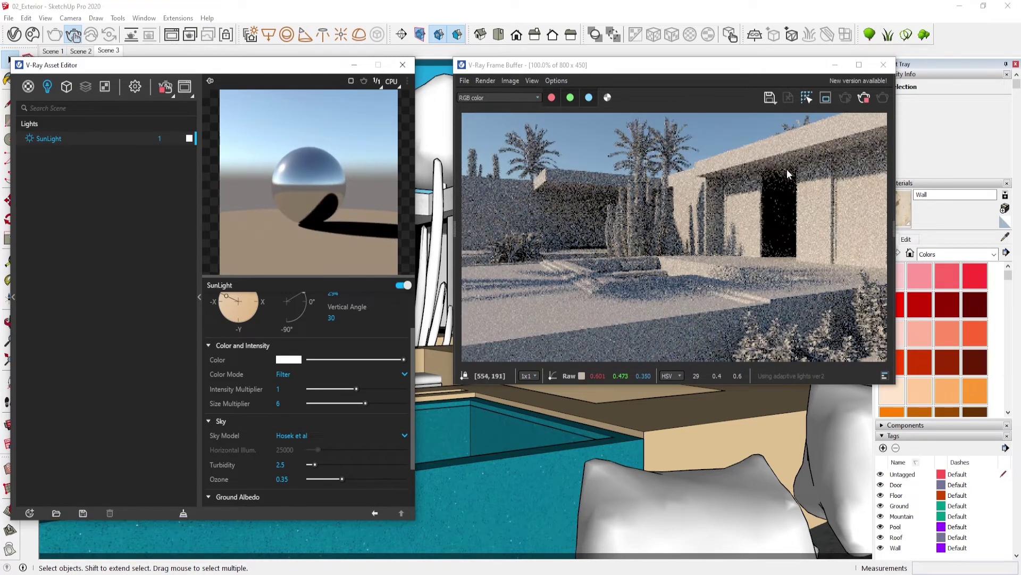
left_click(500, 256)
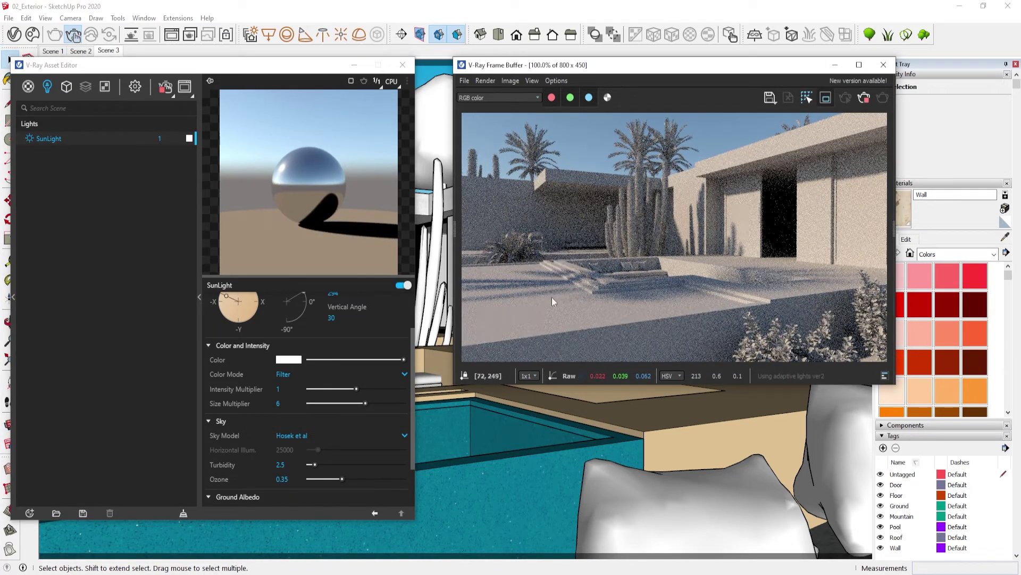
left_click_drag(553, 302, 557, 310)
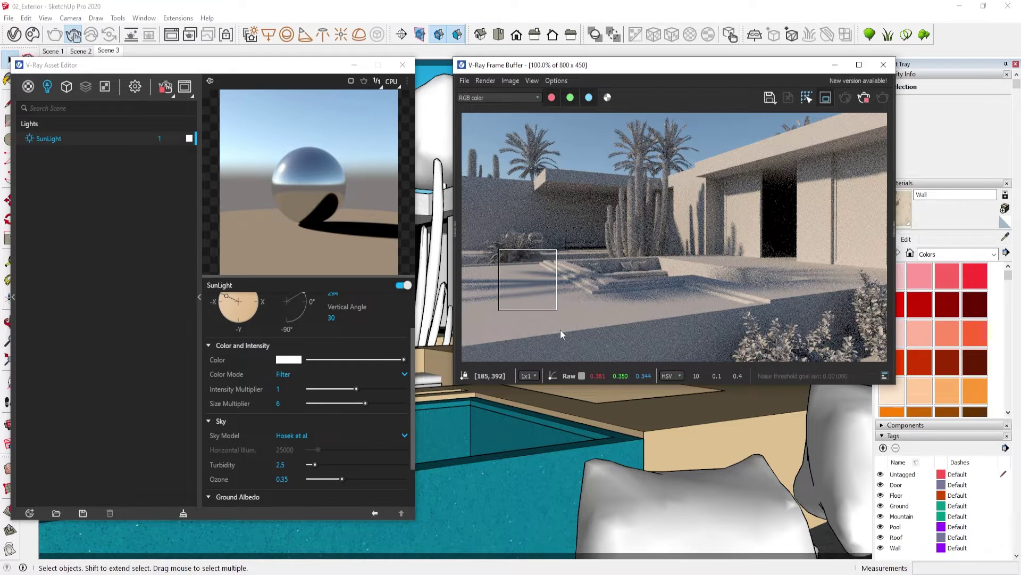
mouse_move(527, 280)
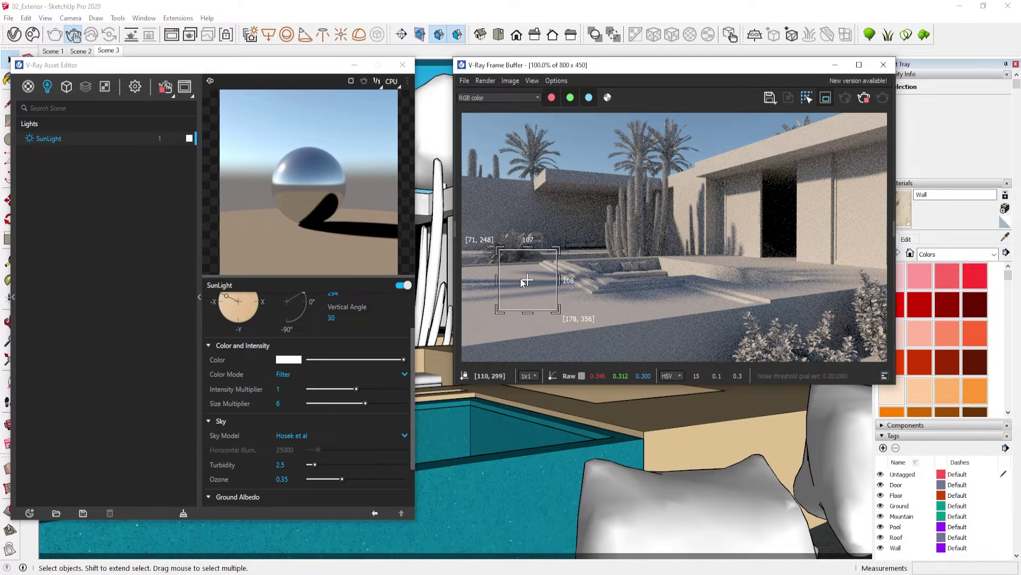
left_click_drag(527, 280, 591, 280)
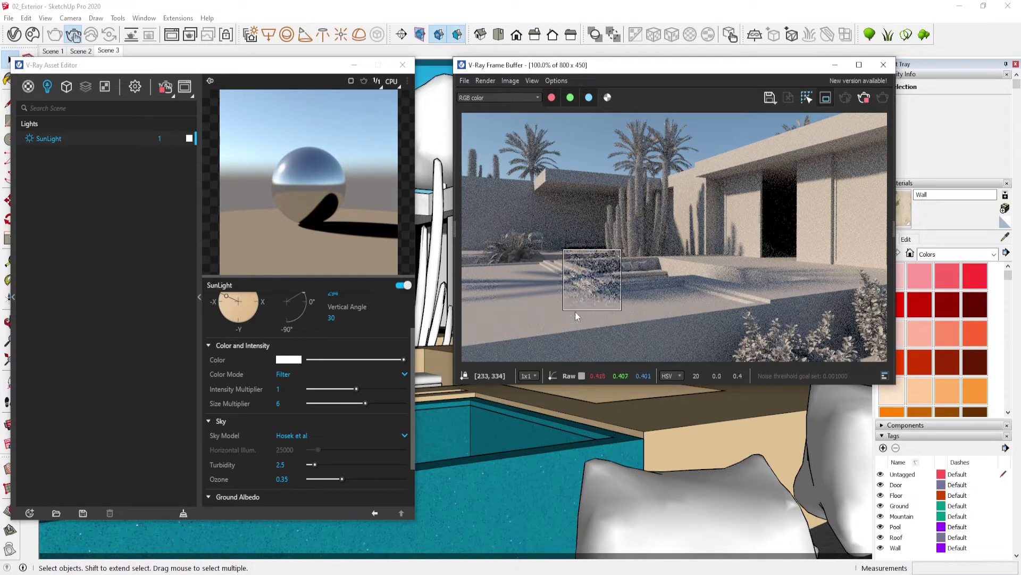
Set Size Multiplier back to 1, clear the render region, and keep the Hosek et al sky model.
left_click(276, 405)
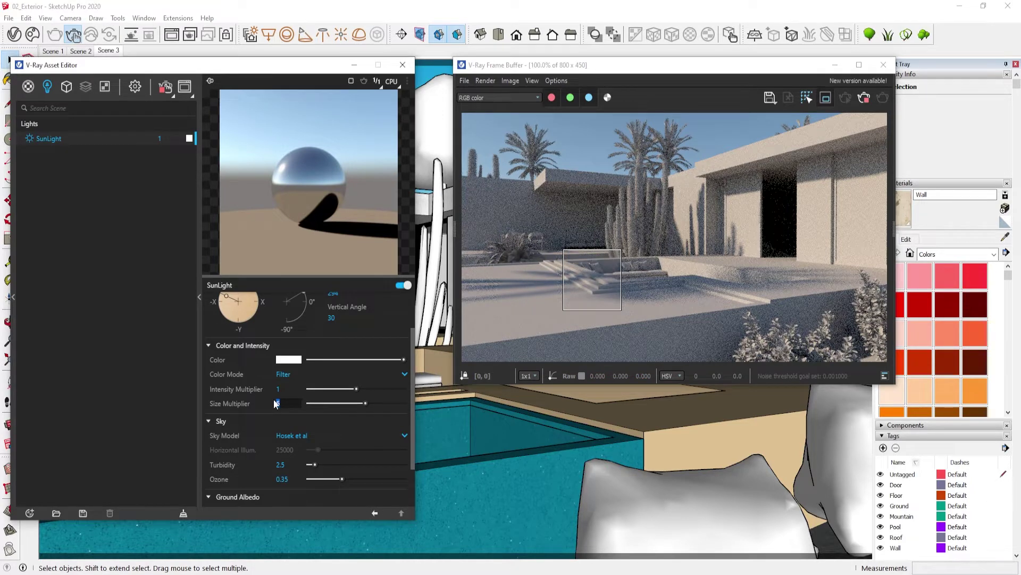
type("1")
key("Return")
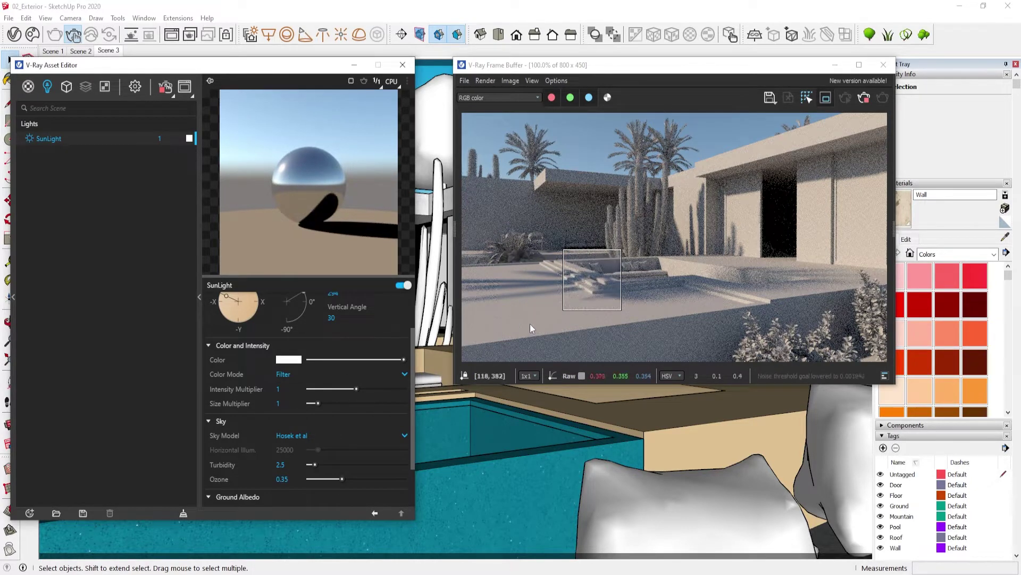
scroll(568, 291, "up", 2)
scroll(523, 298, "down", 2)
left_click(826, 97)
scroll(298, 404, "down", 2)
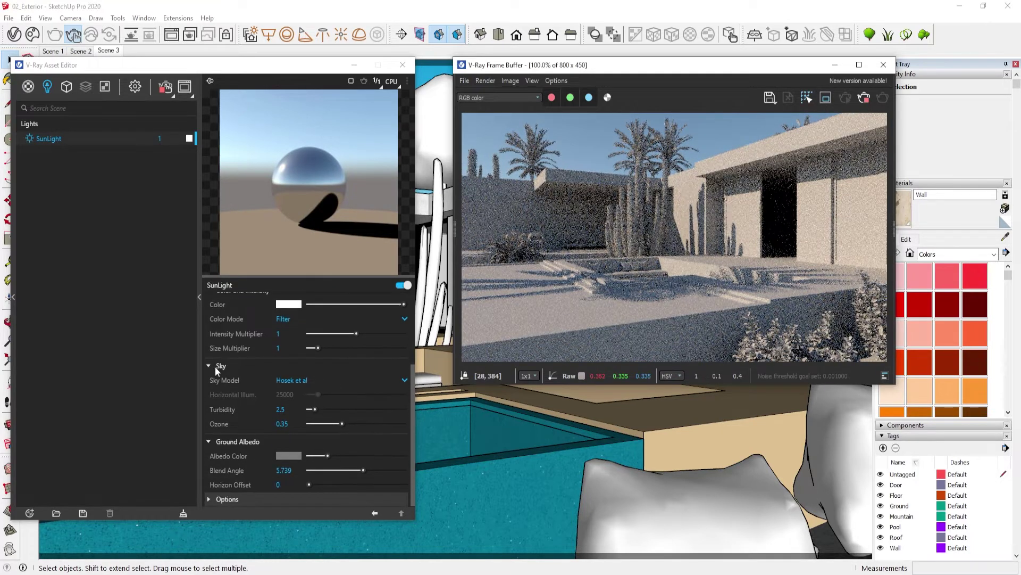
left_click(291, 381)
left_click(293, 445)
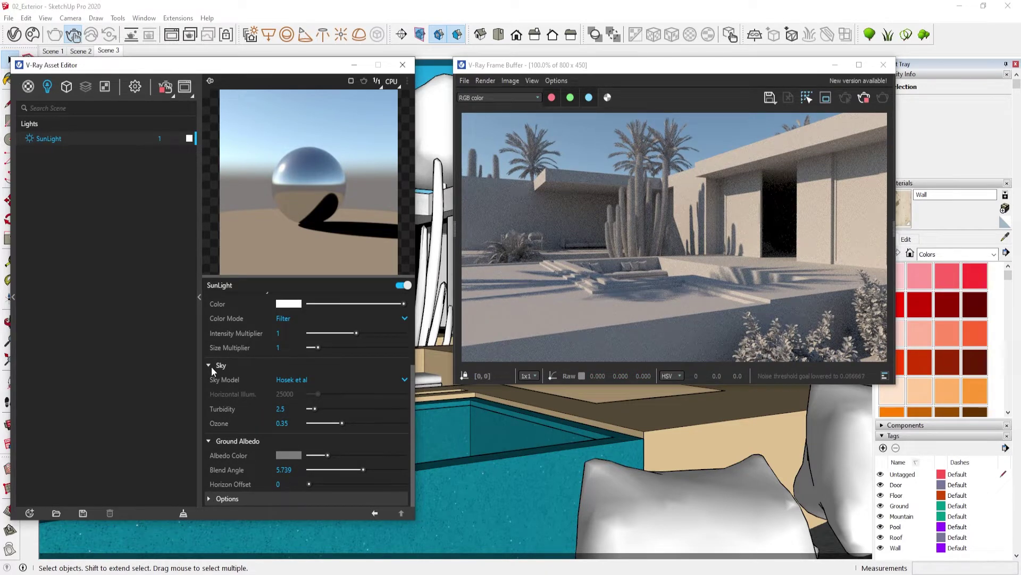
scroll(211, 366, "up", 3)
left_click(834, 128)
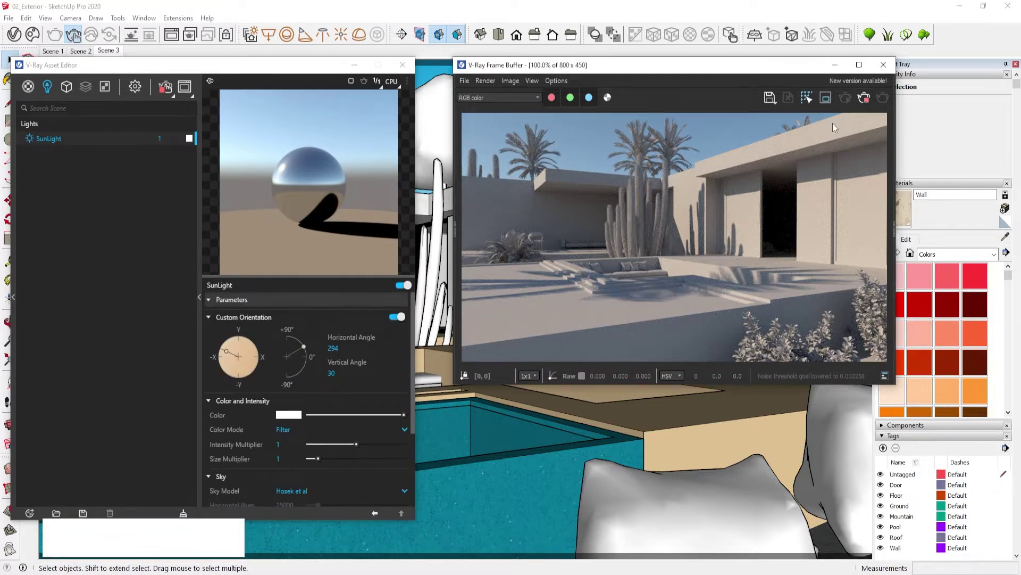
scroll(257, 436, "down", 3)
In render settings, try camera Exposure Values of 13 and 13.7.
left_click(134, 87)
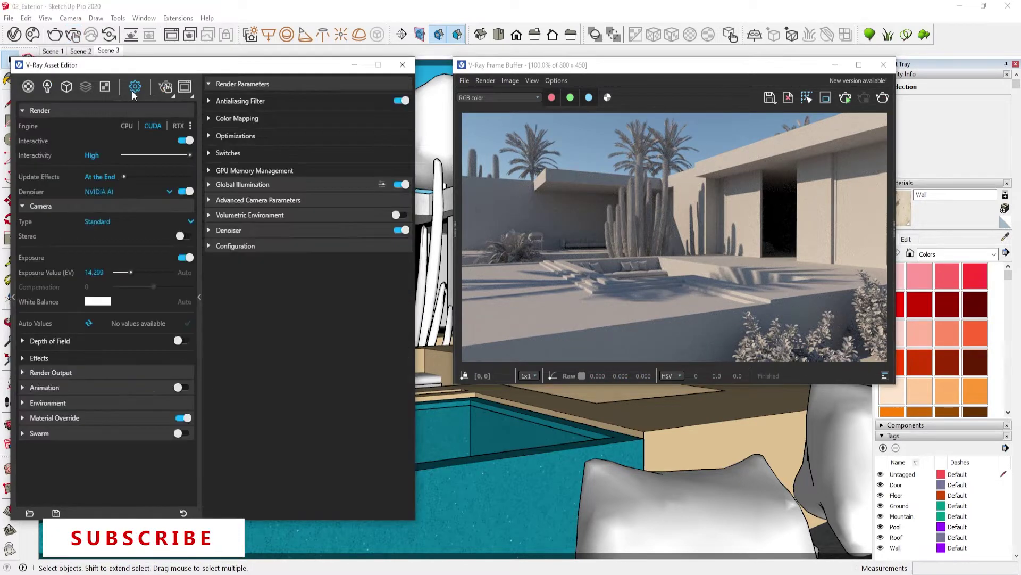
left_click(96, 272)
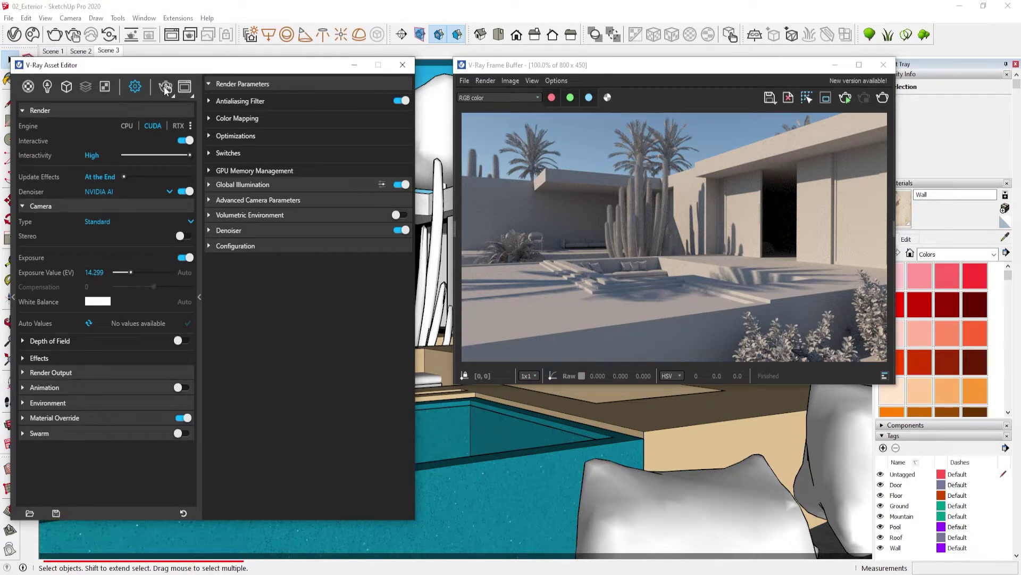
left_click(166, 89)
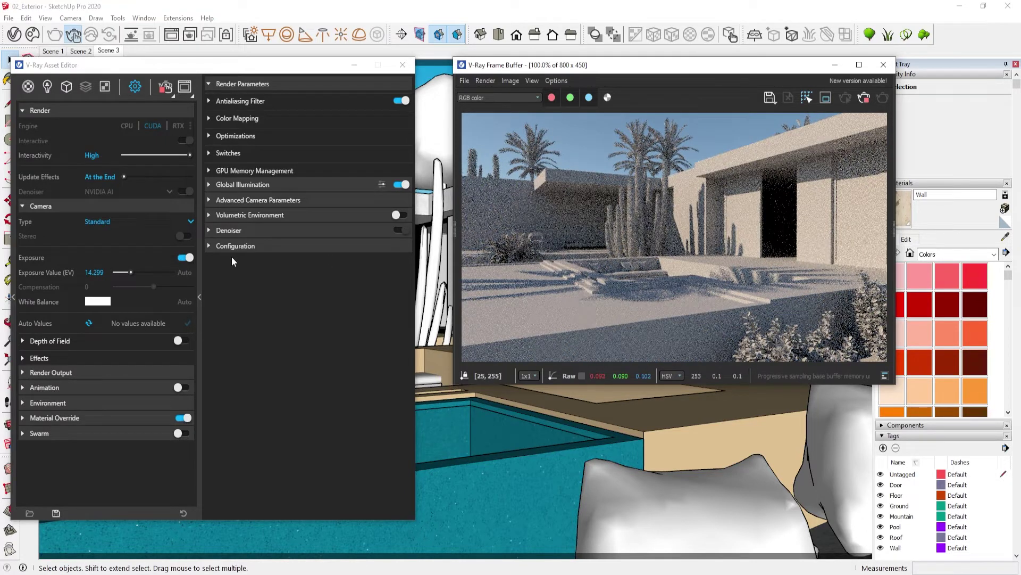
double_click(94, 272)
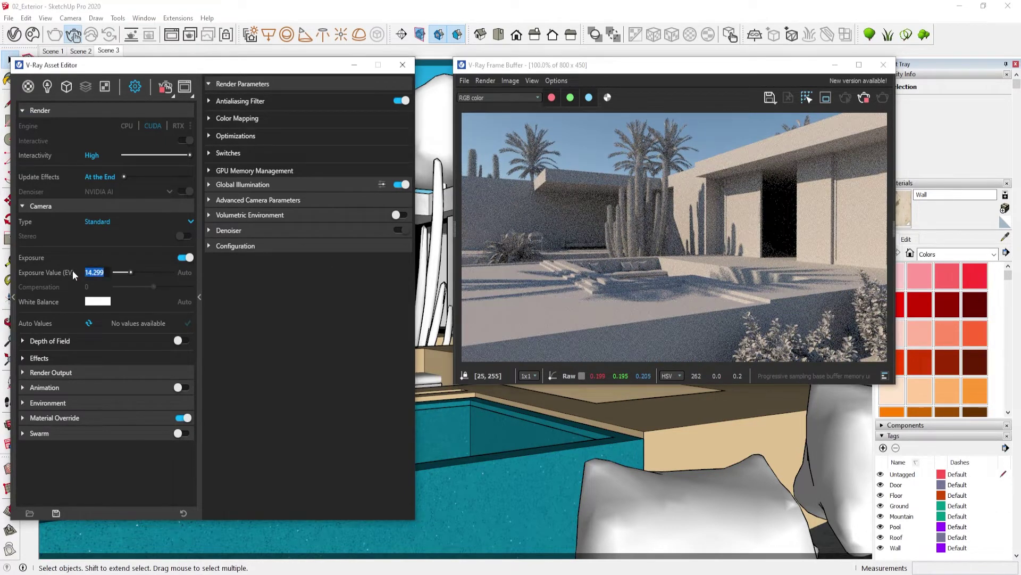
type("13")
key("Return")
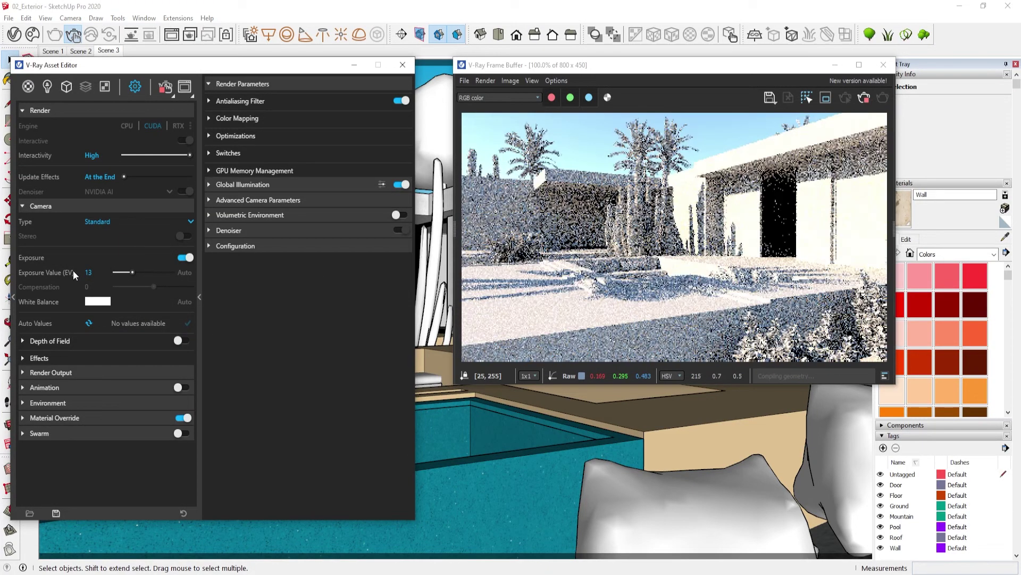
left_click(90, 271)
type(".7")
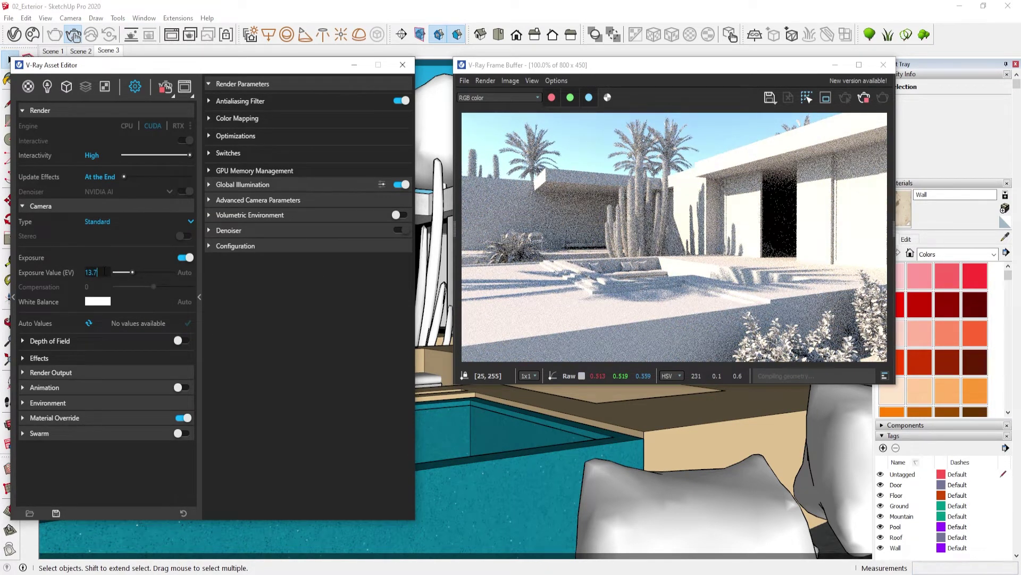
key("Return")
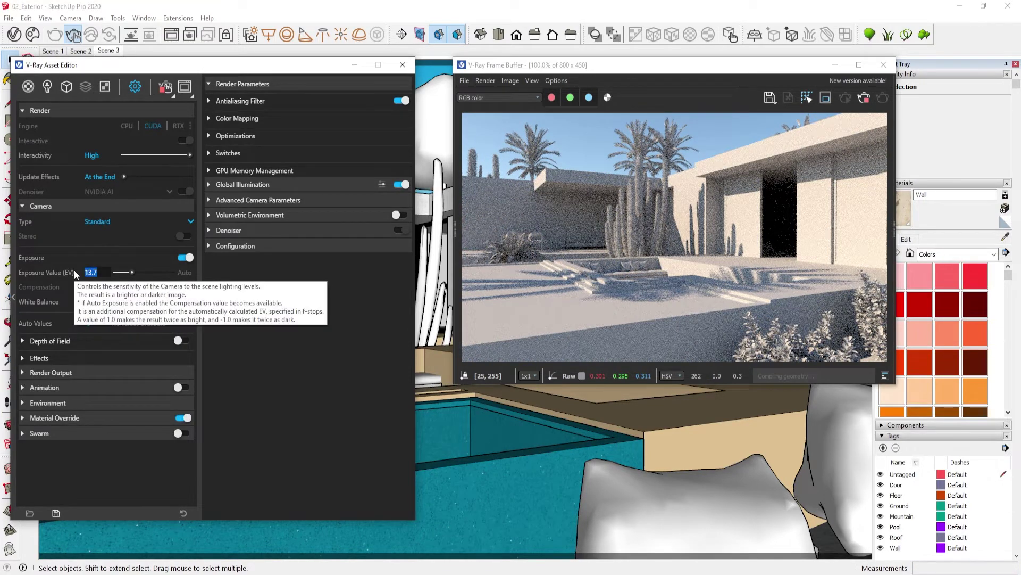
Test Exposure Values 2, 16 and 13.8, finally settling on 13.7.
type("2")
key("Return")
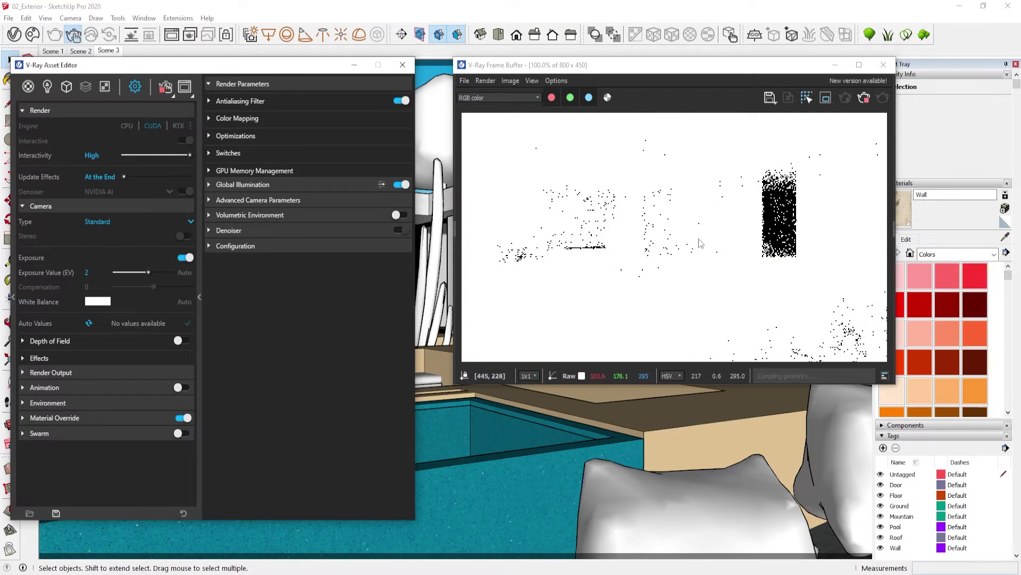
double_click(90, 272)
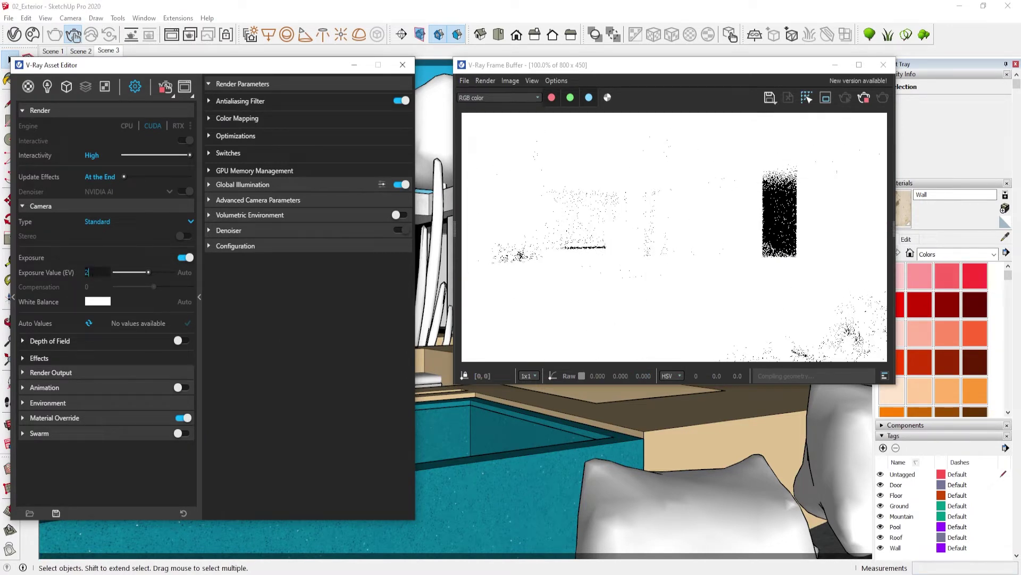
type("16")
key("Return")
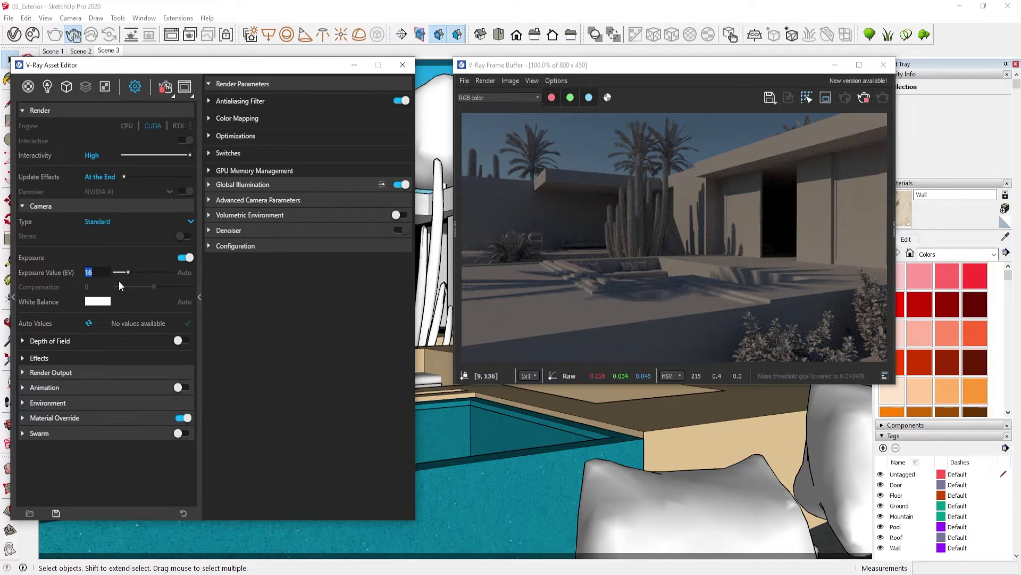
type("1")
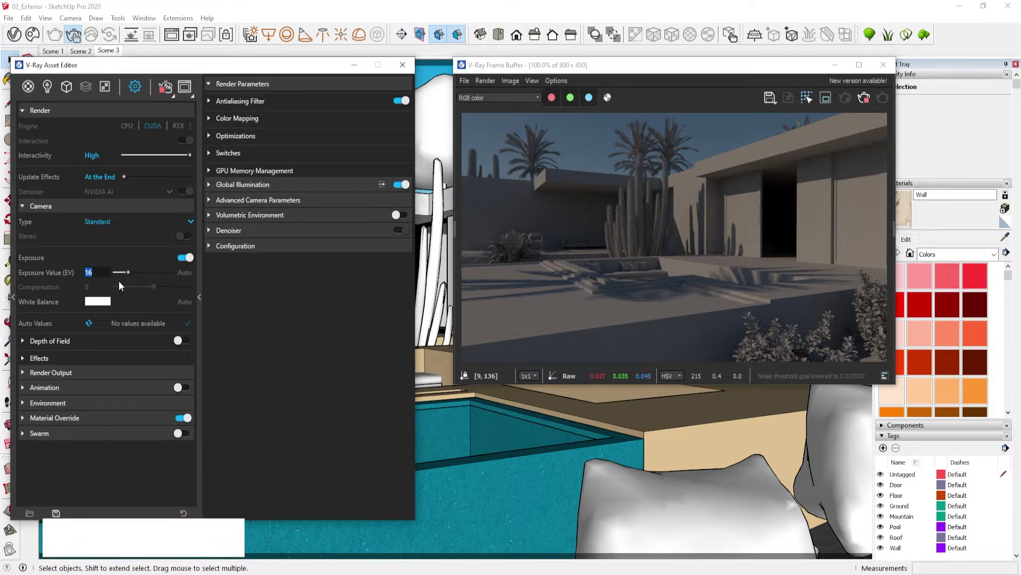
type("3.8")
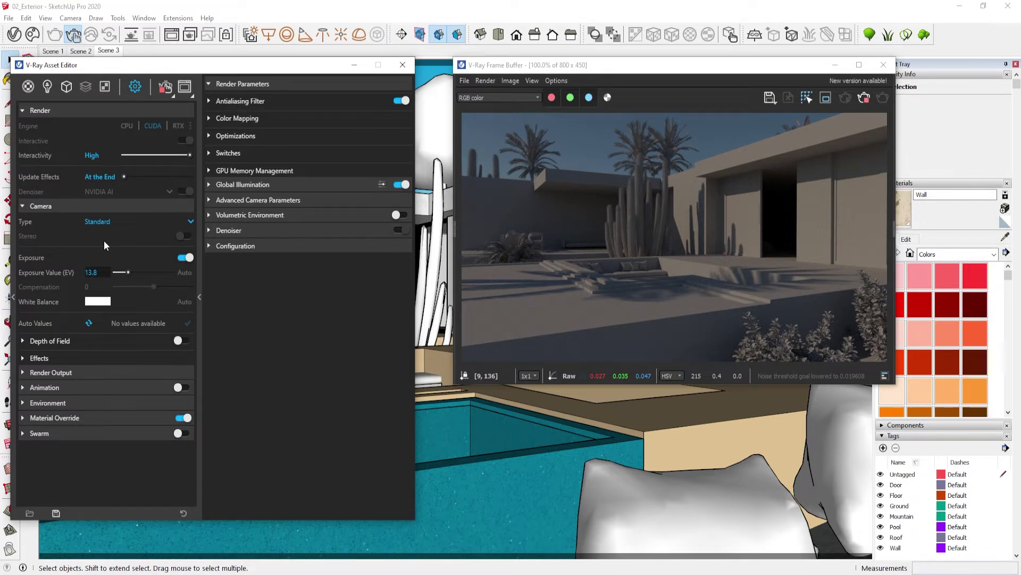
key("Return")
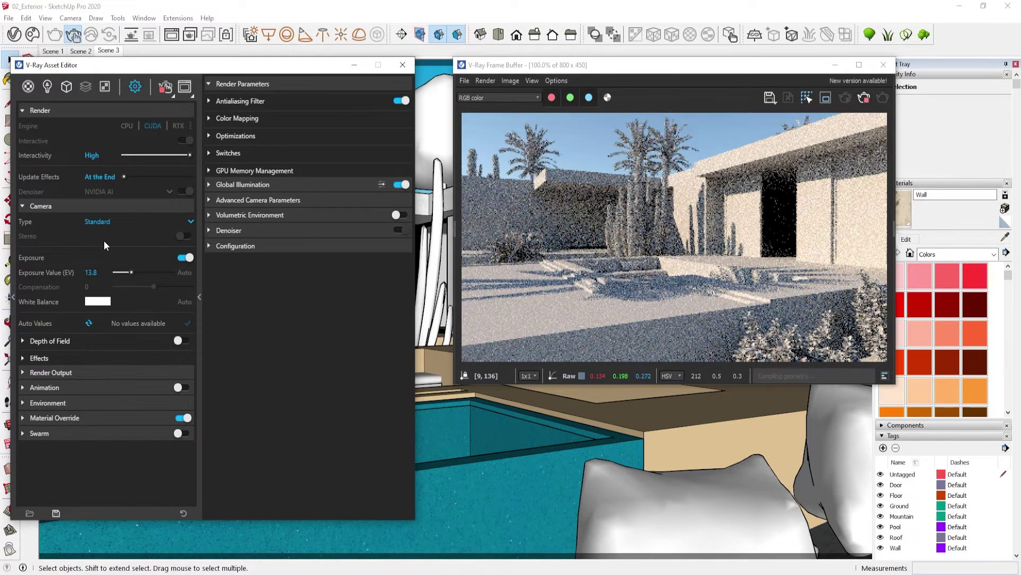
double_click(104, 273)
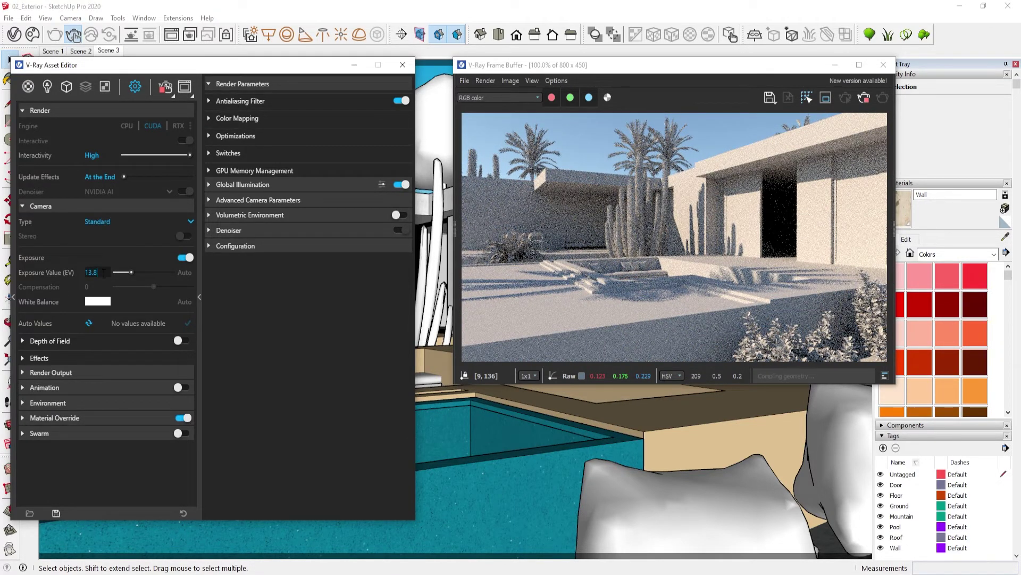
type("13.7")
key("Return")
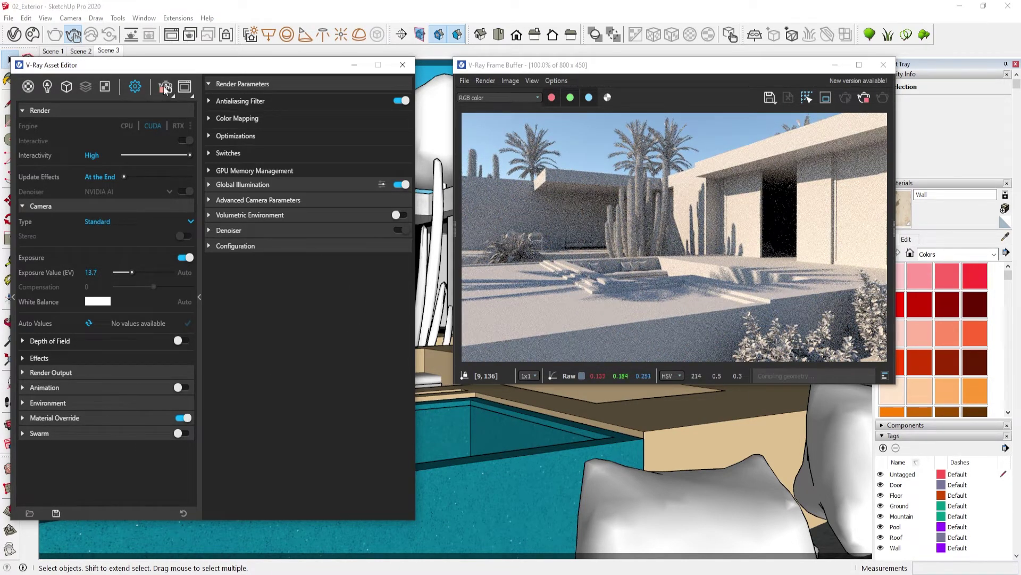
Turn off Interactive, run a production render at exposure 13.6, and show SunLight's parameters.
left_click(183, 141)
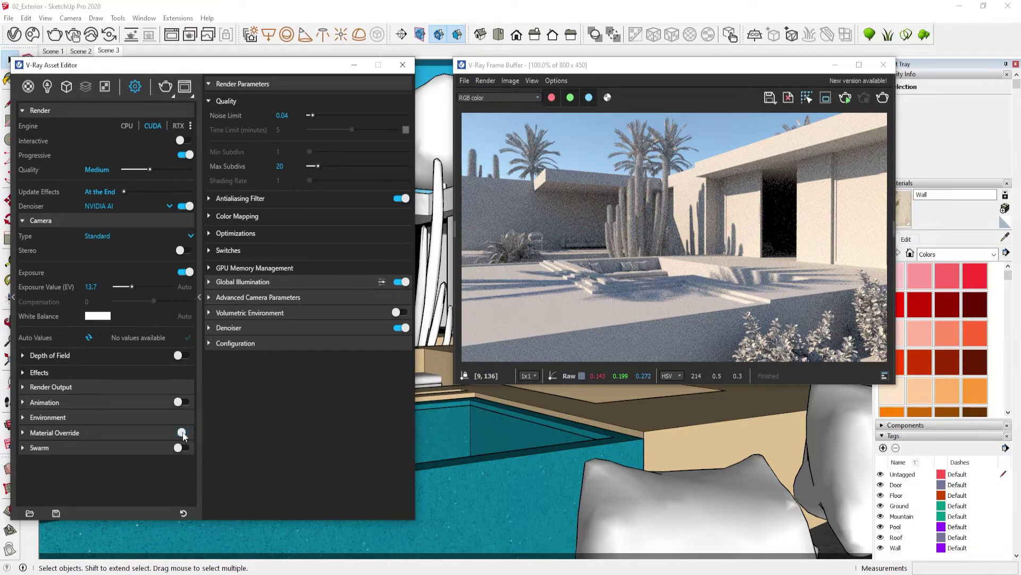
left_click(166, 88)
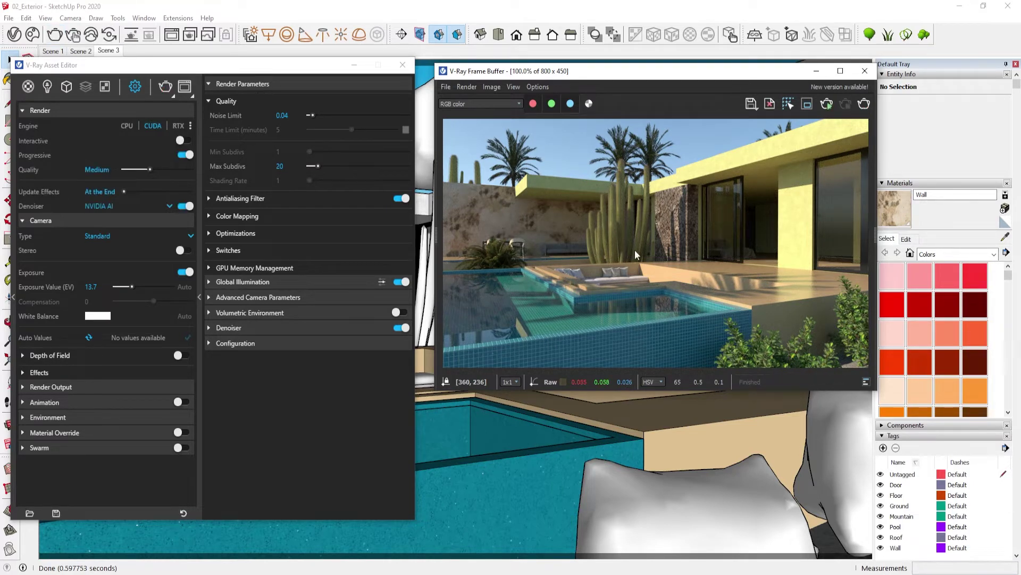
scroll(729, 367, "up", 2)
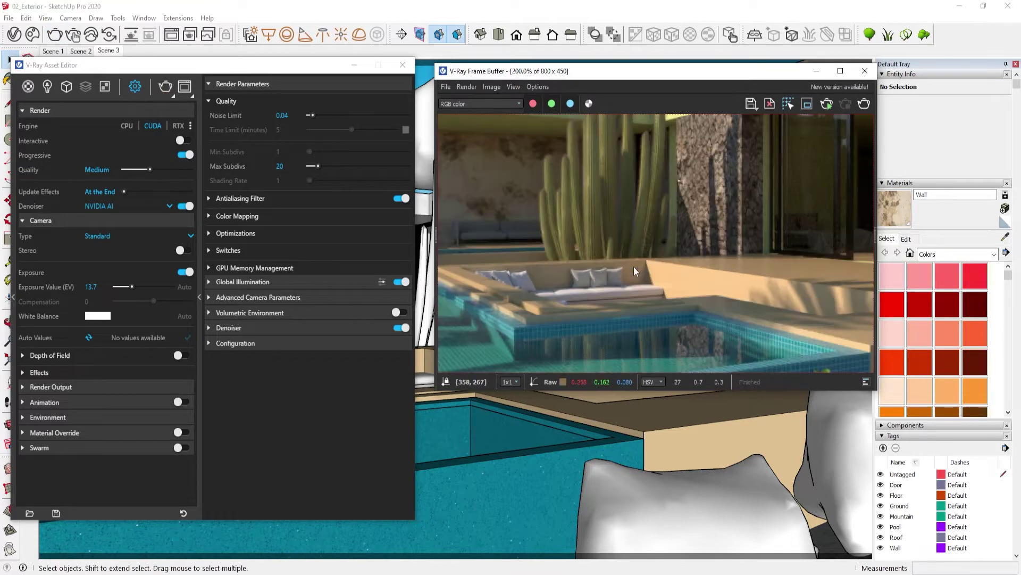
scroll(728, 367, "down", 2)
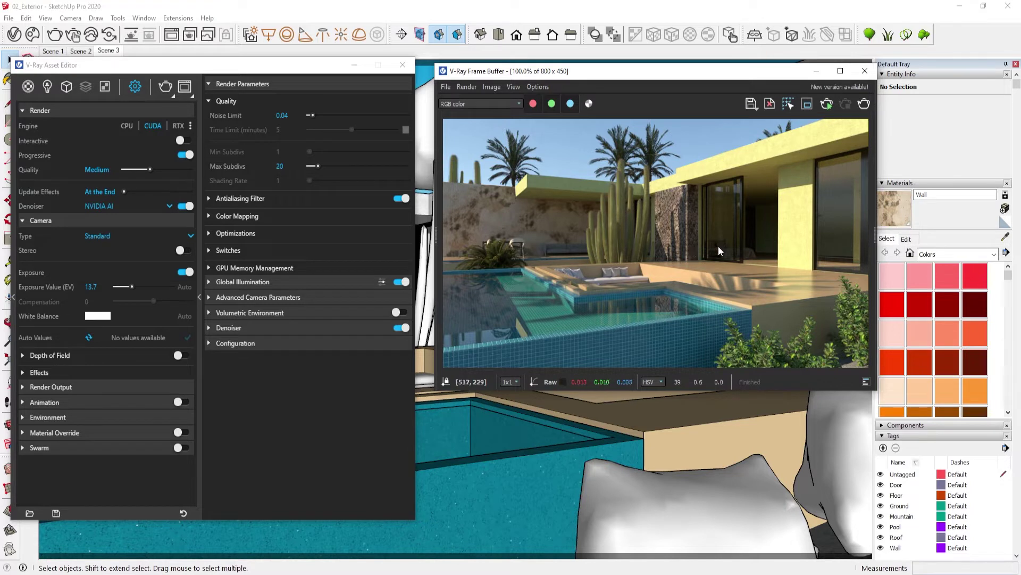
left_click(95, 287)
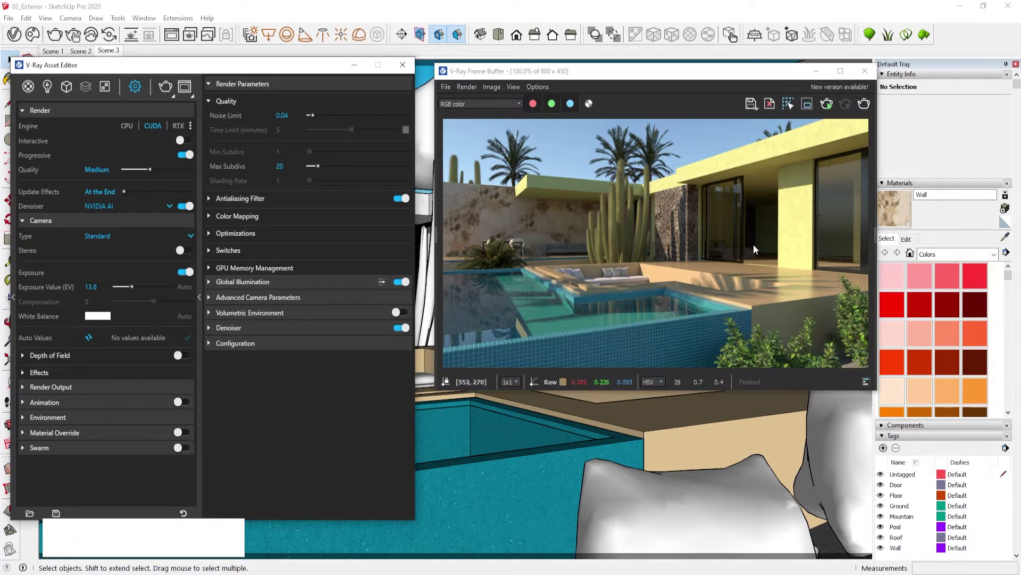
left_click(48, 86)
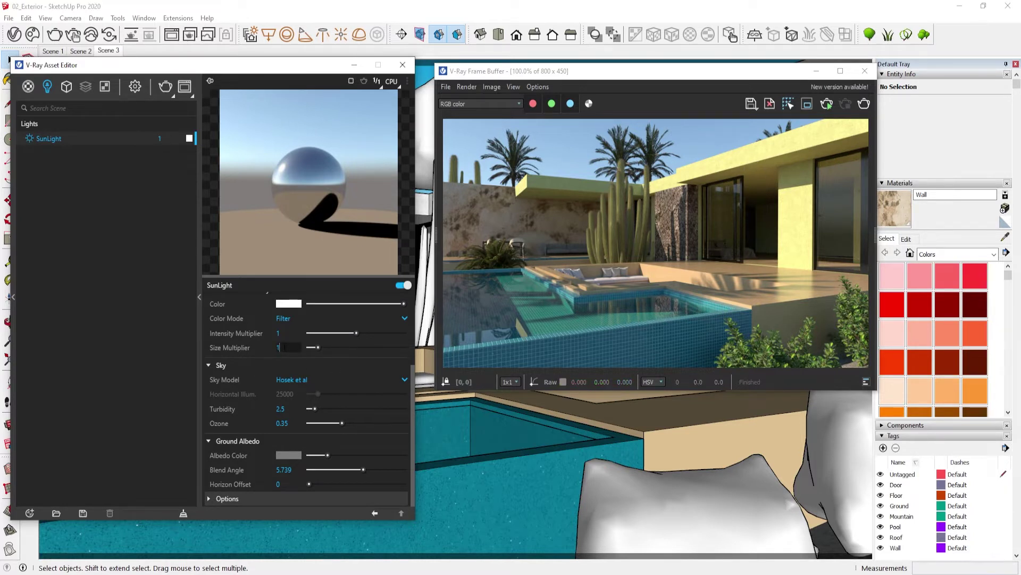
Enter 4 as SunLight's Size Multiplier, collapse the preview panel, and show render settings.
type("4")
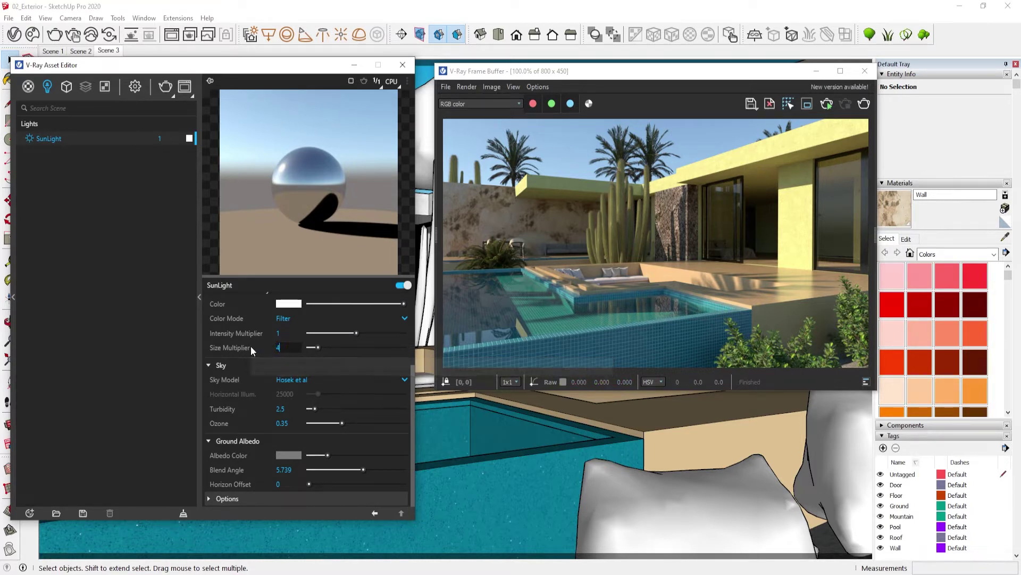
key("Return")
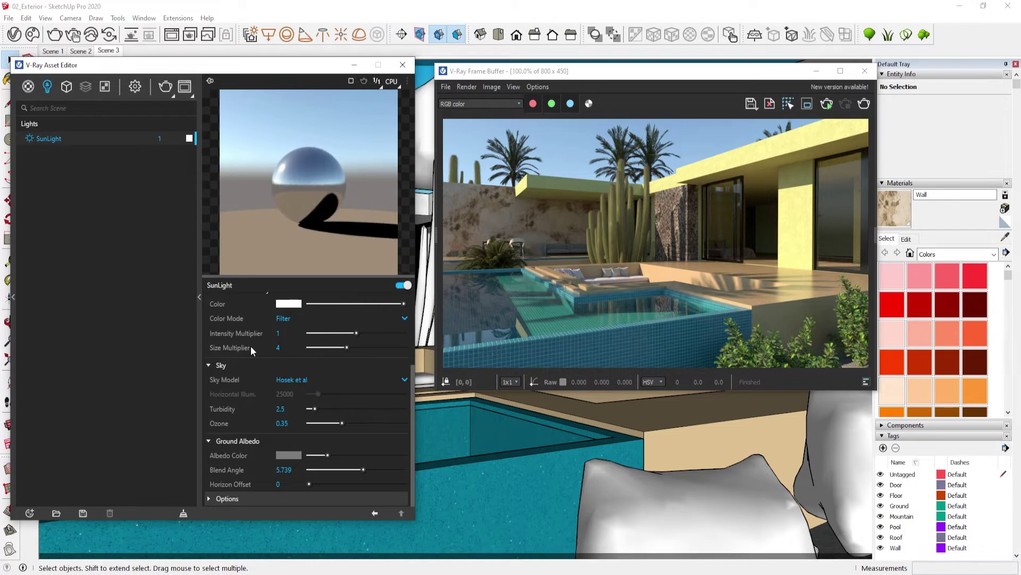
left_click(200, 188)
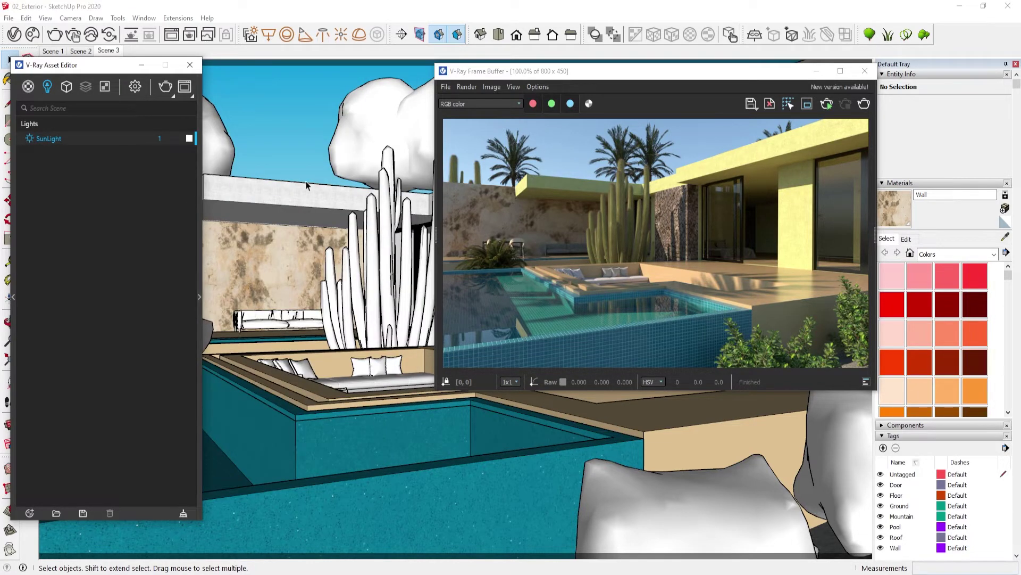
left_click(137, 86)
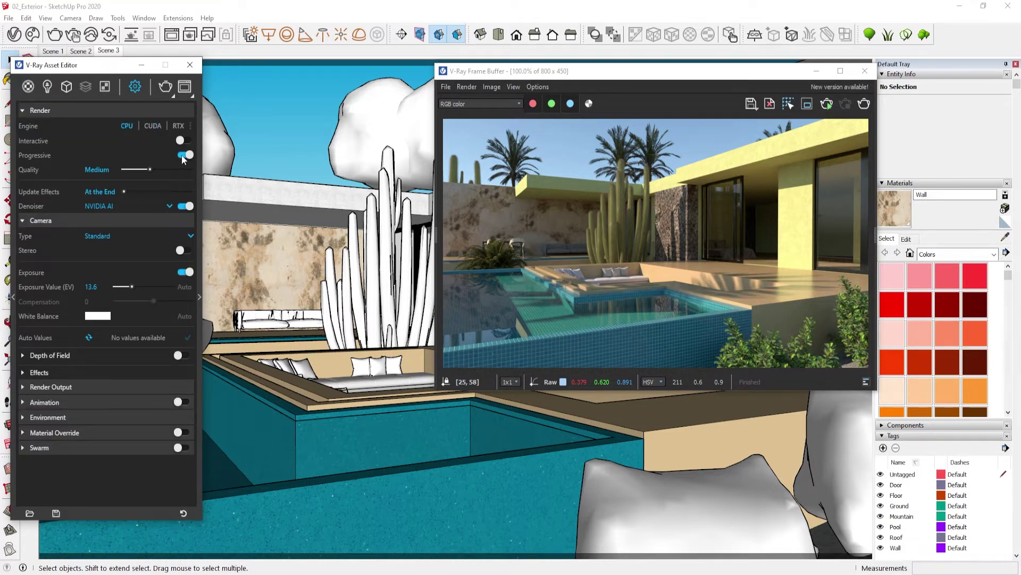
Disable Progressive, use the V-Ray denoiser, set image width 2560, and render.
left_click(169, 205)
left_click(155, 221)
left_click(72, 387)
scroll(89, 408, "down", 1)
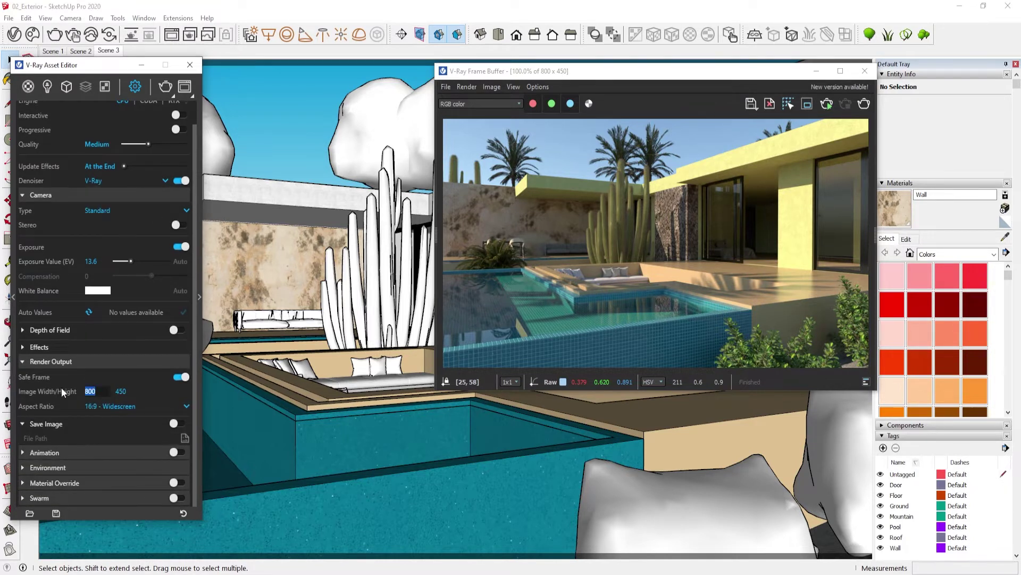
type("2560")
key("Return")
scroll(122, 374, "up", 1)
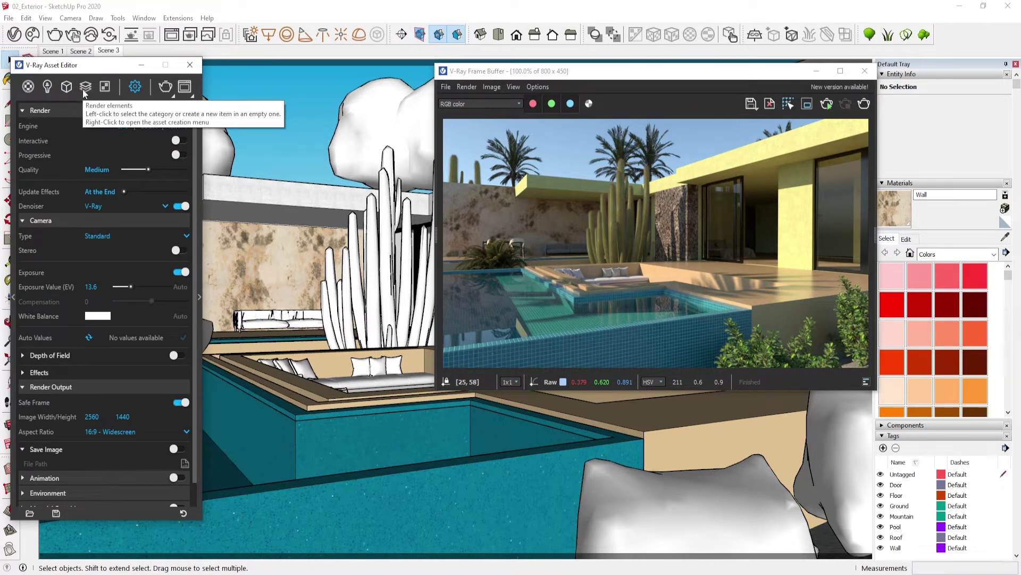
left_click(84, 94)
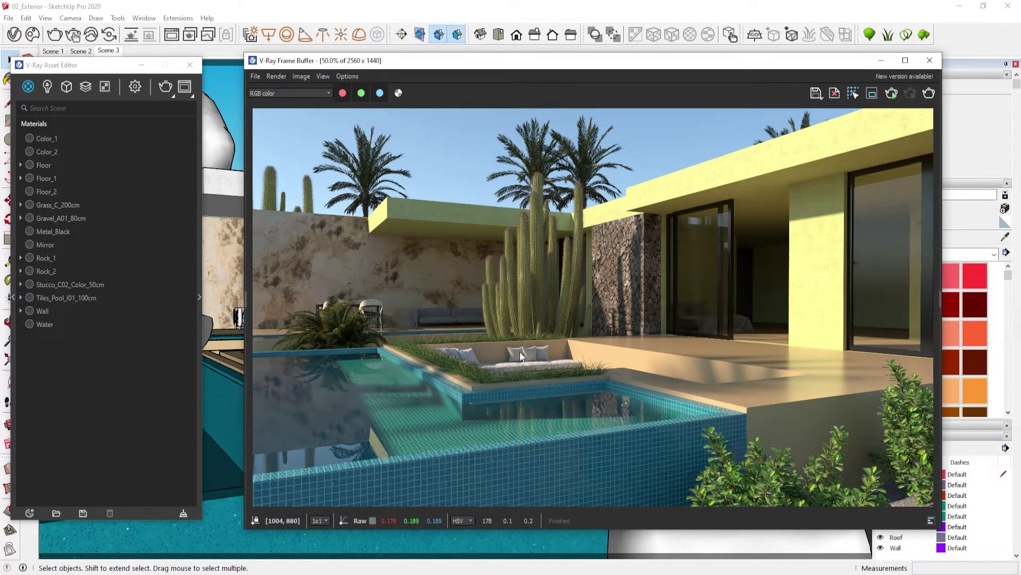
Place a V-Ray Dome Light on the deck beside the pool.
left_click(247, 298)
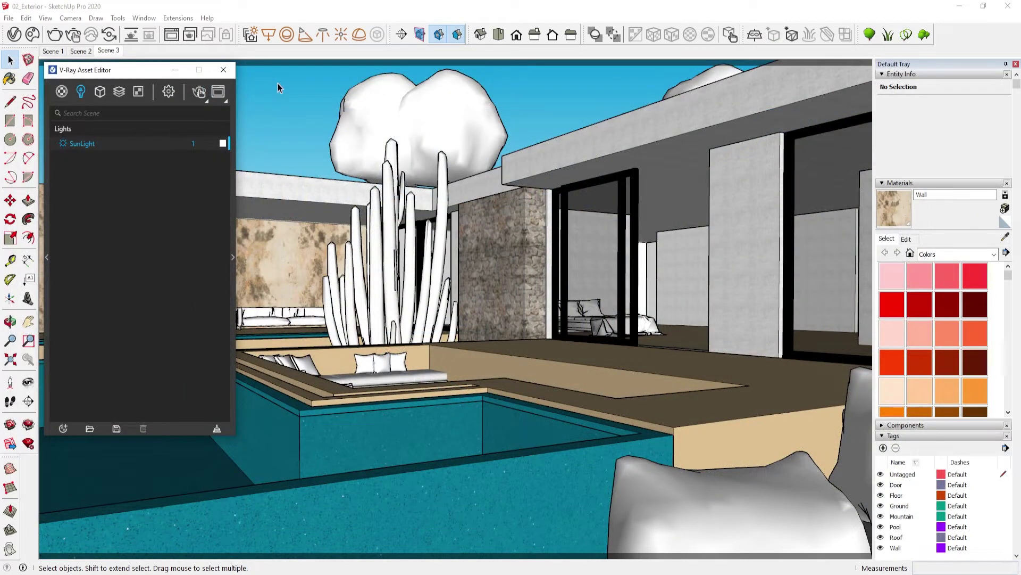
left_click(357, 36)
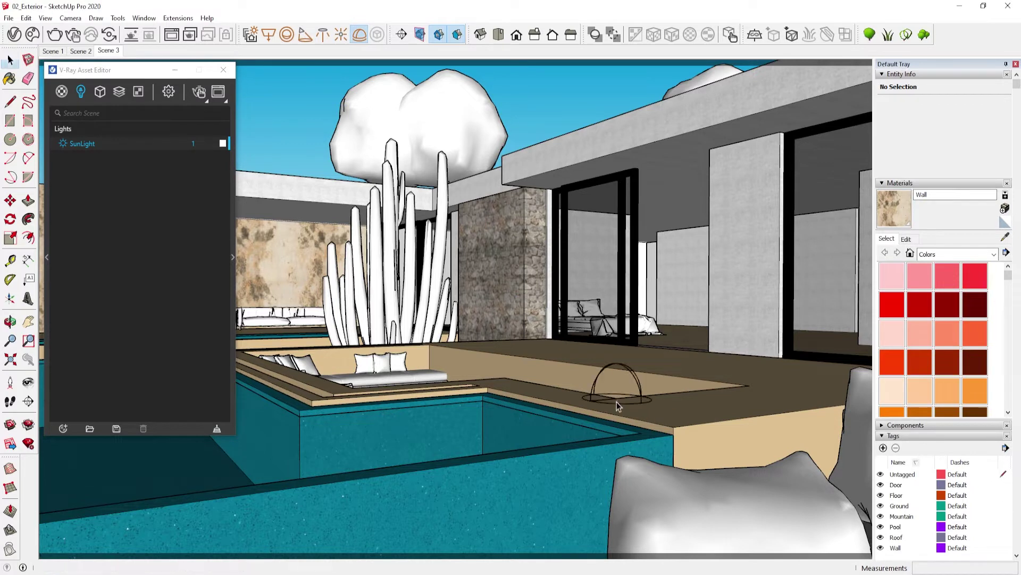
left_click(617, 401)
Turn Material Override on, set the image width to 800, and start the render.
left_click(168, 93)
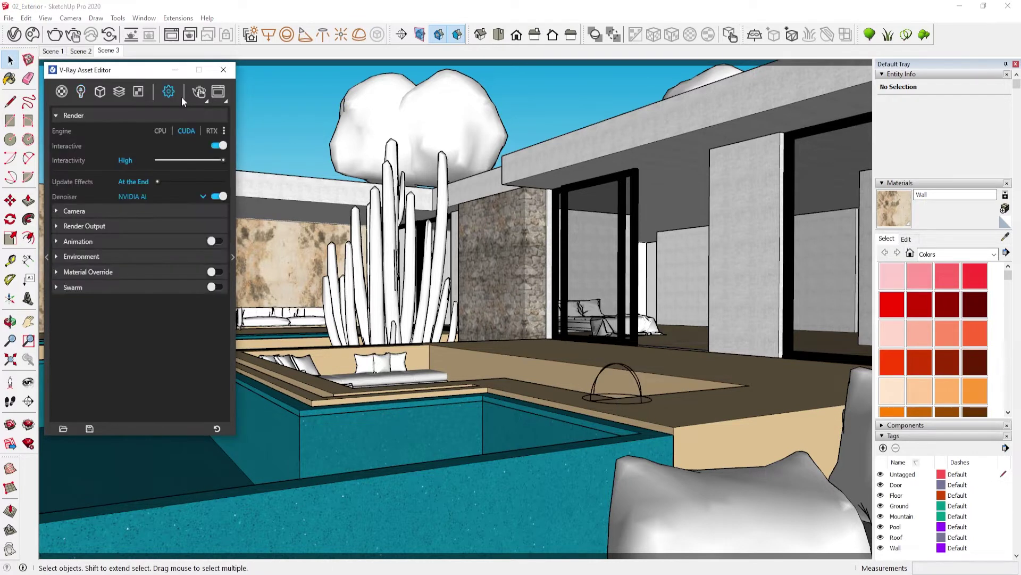
left_click(216, 273)
left_click(62, 228)
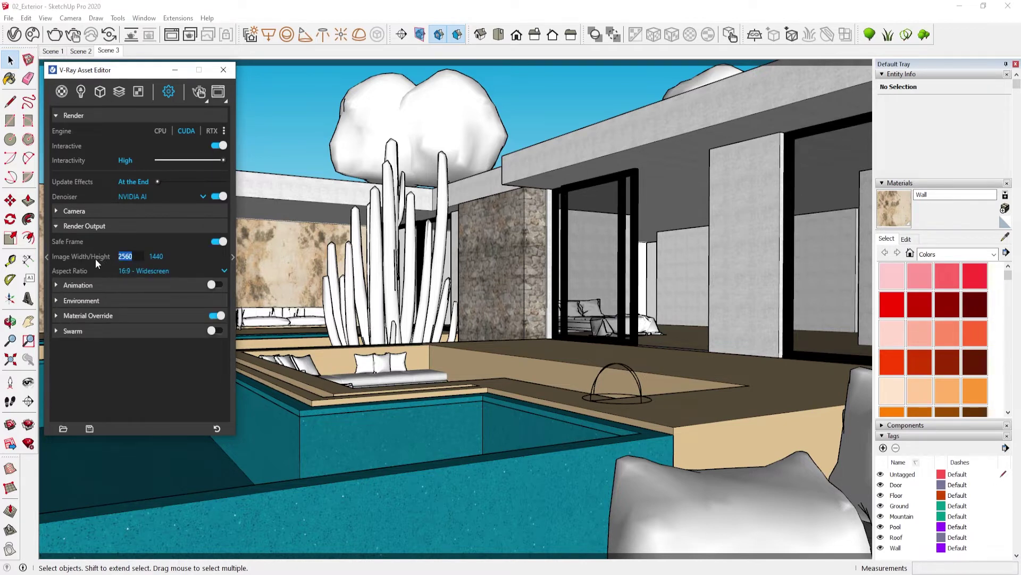
mouse_move(80, 256)
type("800")
key("Return")
left_click(97, 224)
left_click(95, 210)
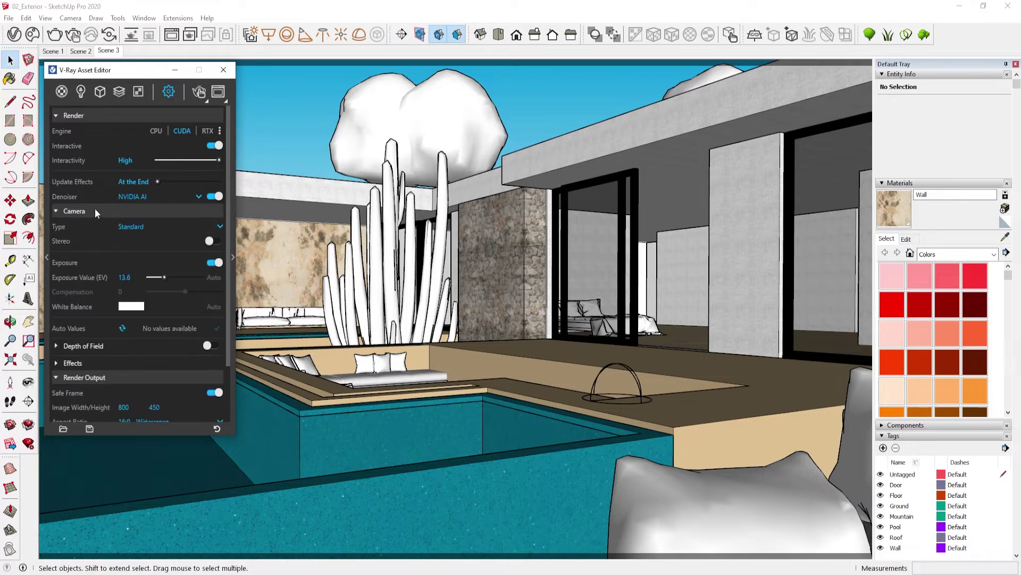
left_click(95, 211)
left_click(199, 92)
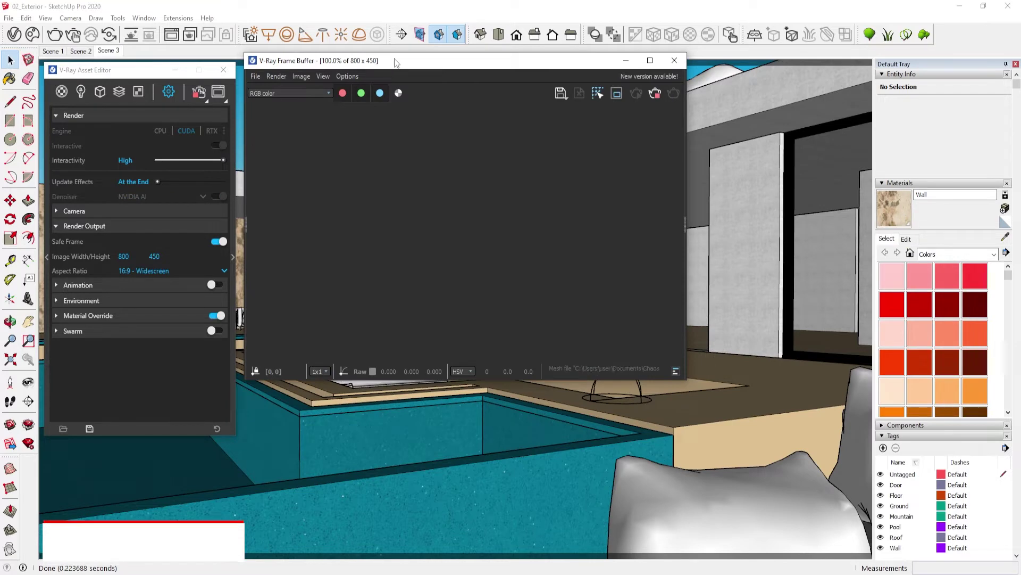
Move the frame buffer right and stop the 800×450 clay render once refined.
left_click_drag(400, 74, 579, 79)
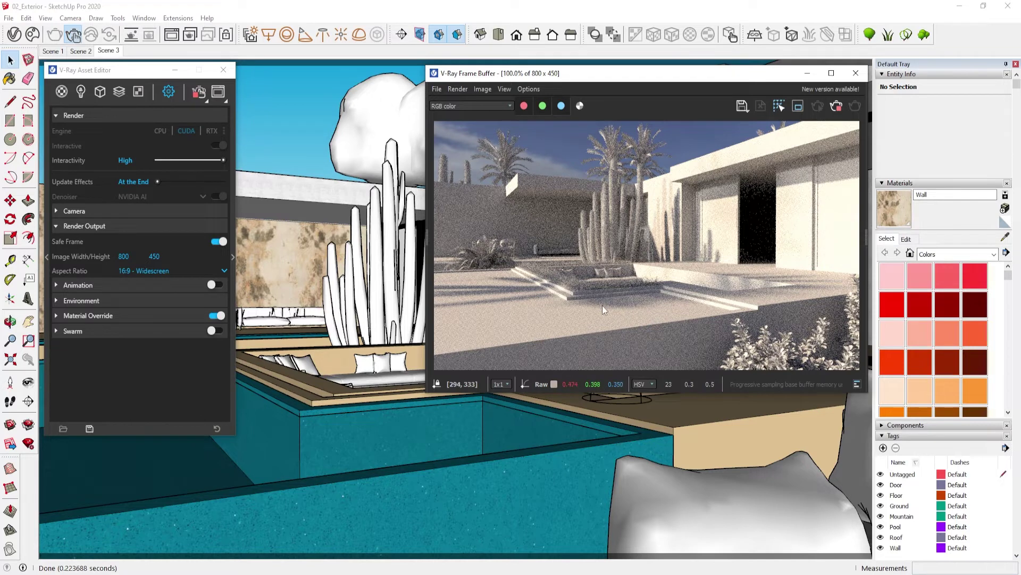
left_click(837, 107)
Select the Dome Light in the scene's Lights list.
left_click(81, 91)
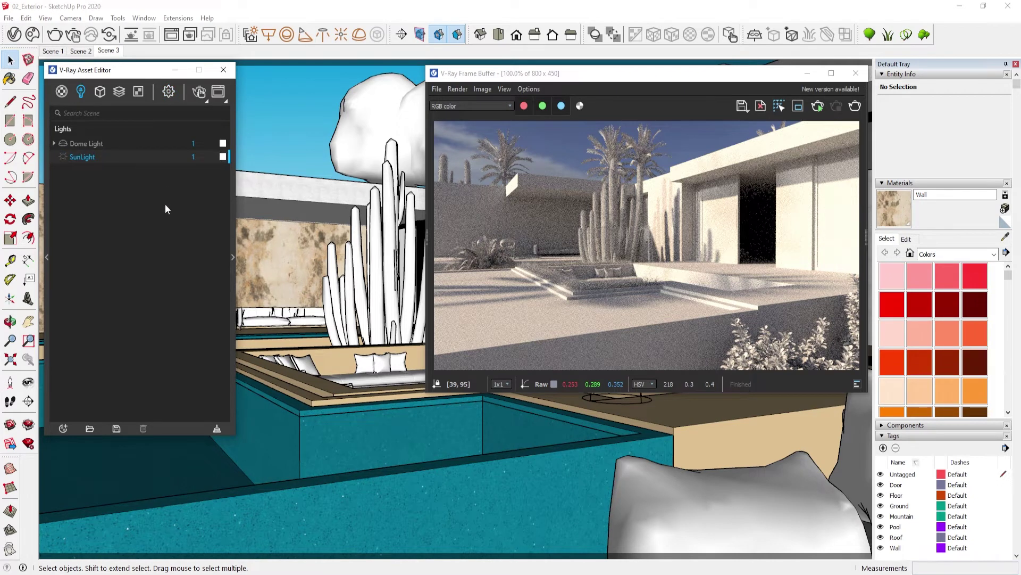
left_click(234, 233)
left_click(234, 237)
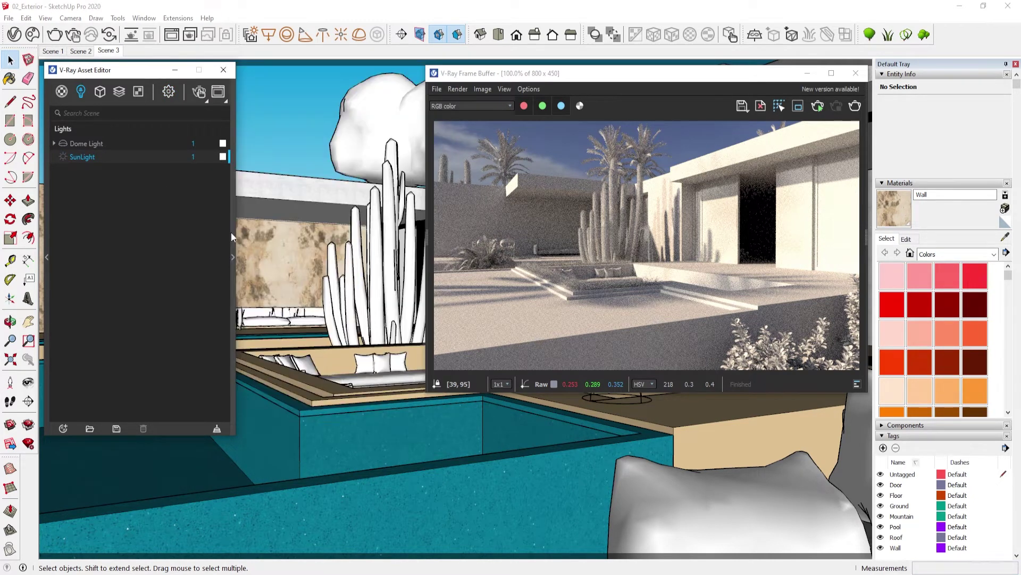
left_click(118, 145)
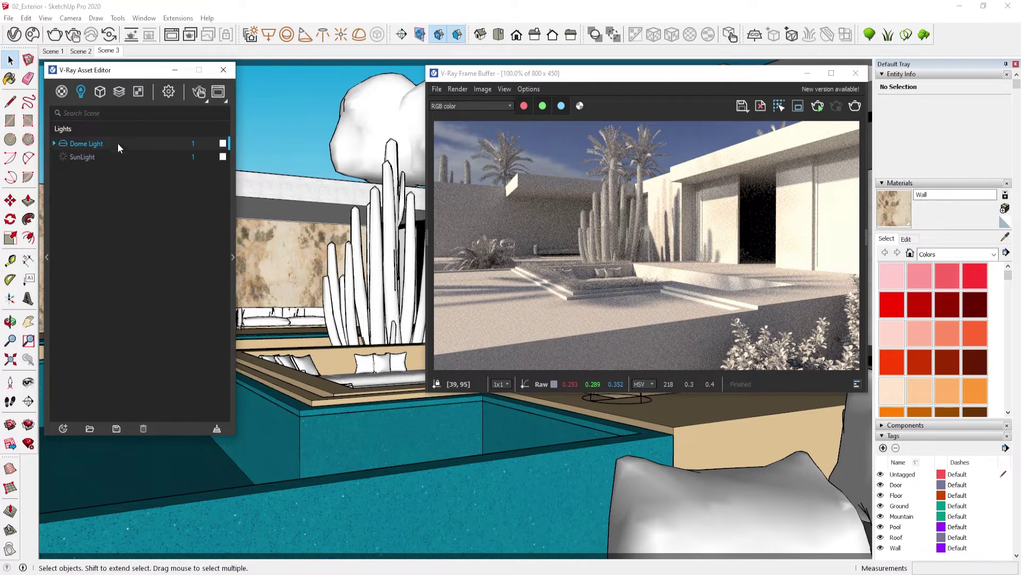
Run an interactive render lit by the dome light and stop it when finished.
left_click(196, 94)
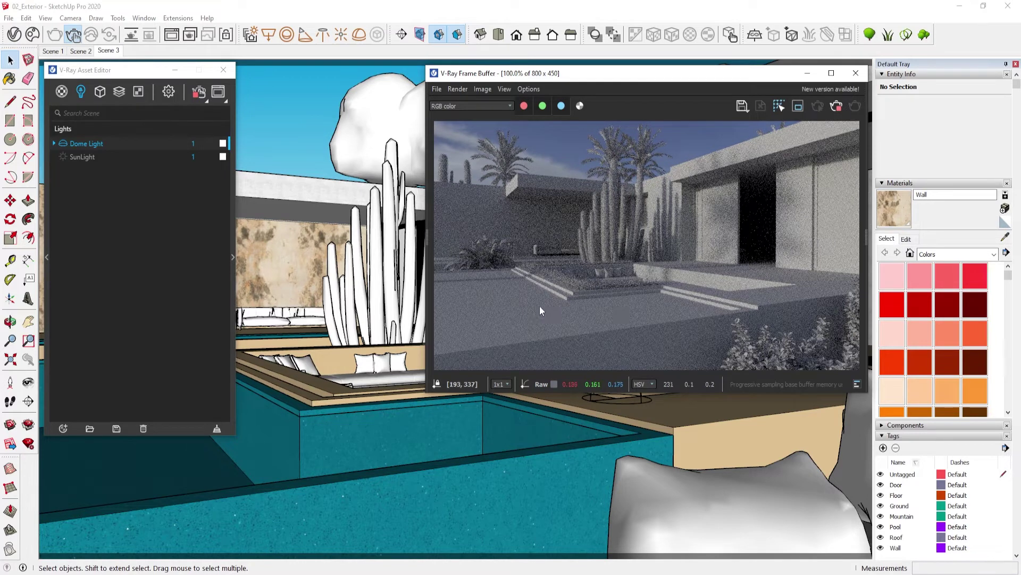
left_click(835, 106)
left_click(100, 92)
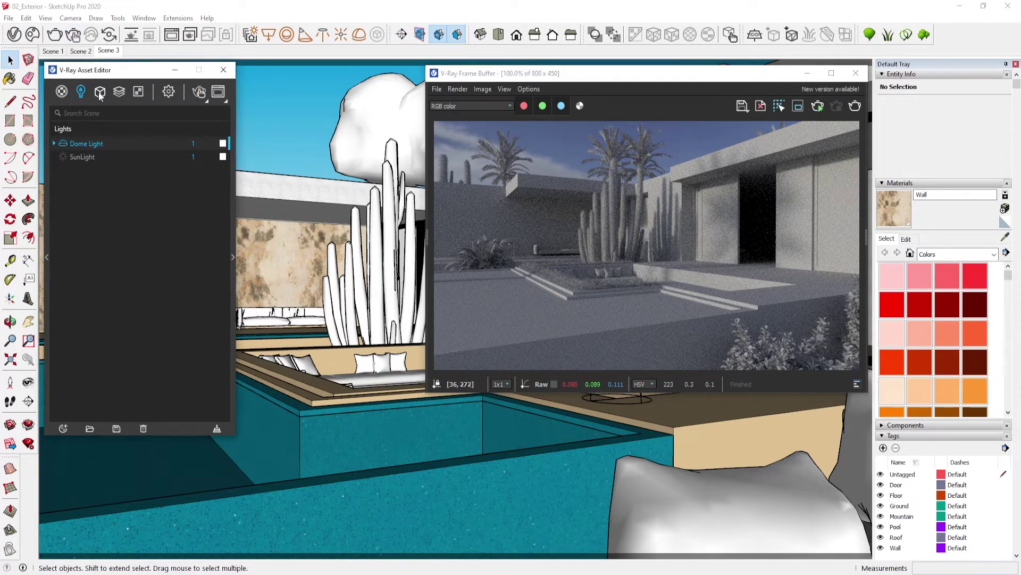
left_click(164, 96)
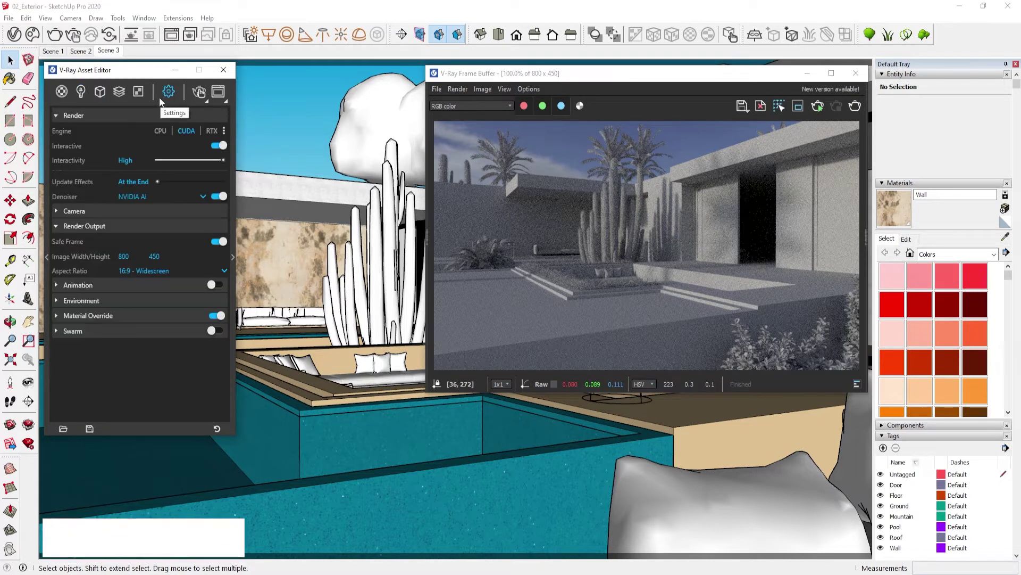
Review the Dome Light parameters, then launch the Chaos Cosmos HDRI library.
left_click(224, 70)
scroll(508, 173, "up", 2)
scroll(506, 170, "down", 3)
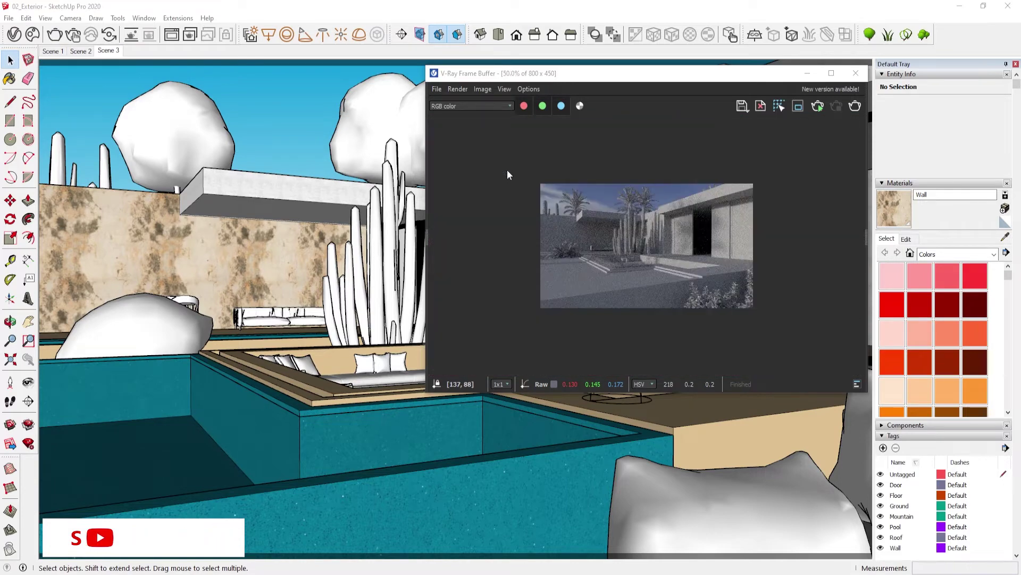
scroll(511, 175, "up", 1)
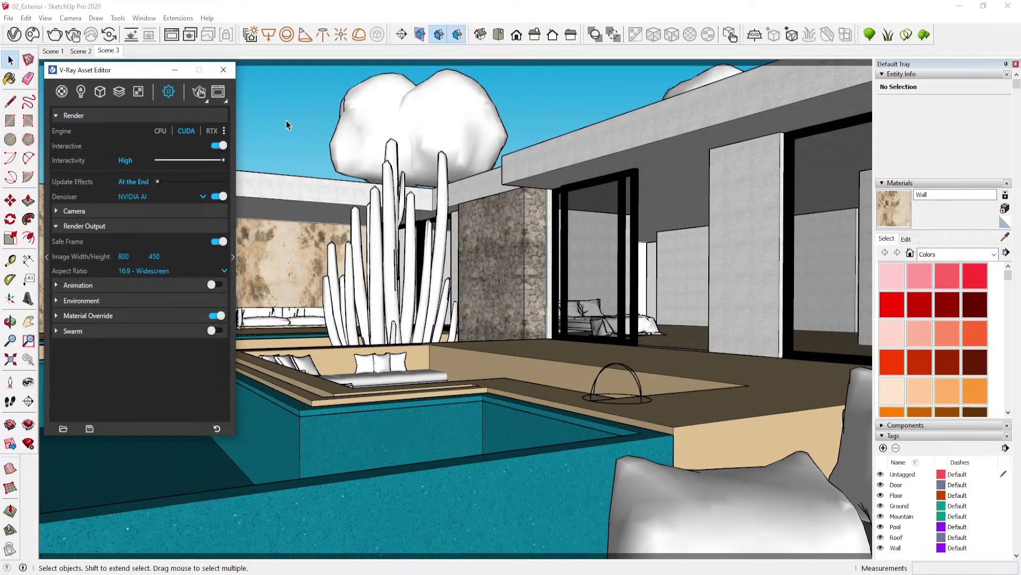
left_click(83, 96)
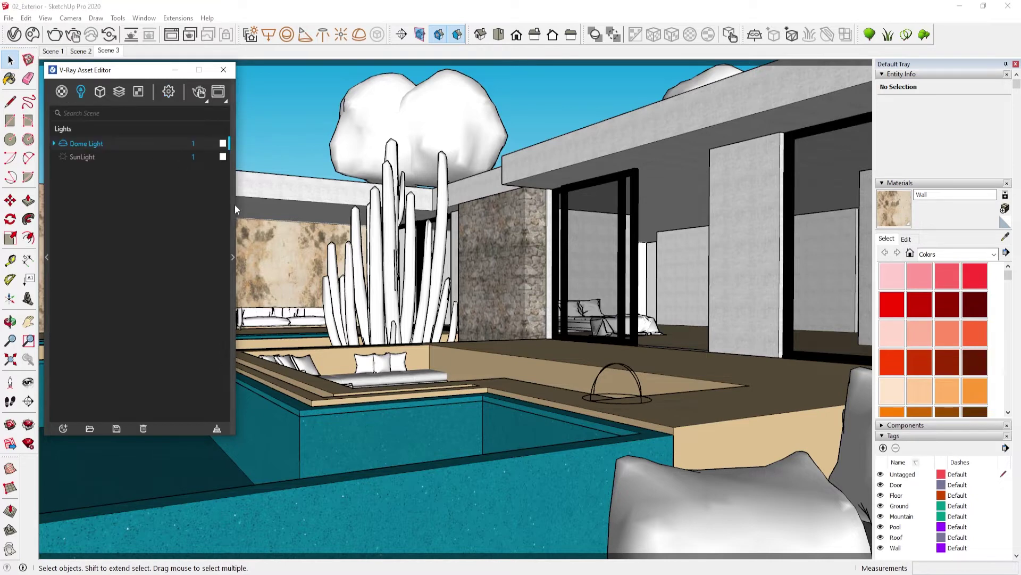
left_click(235, 204)
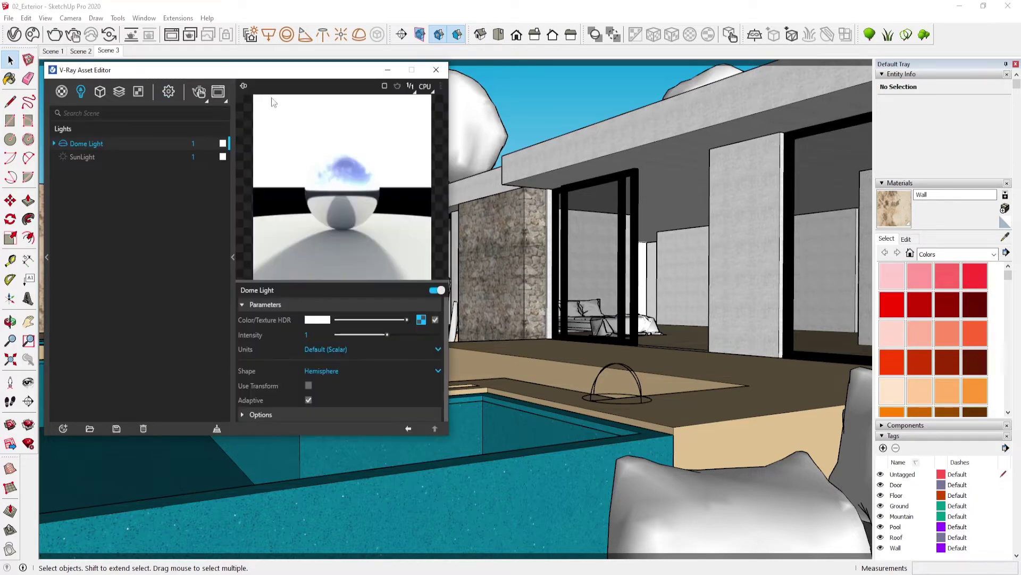
left_click(234, 155)
left_click(222, 71)
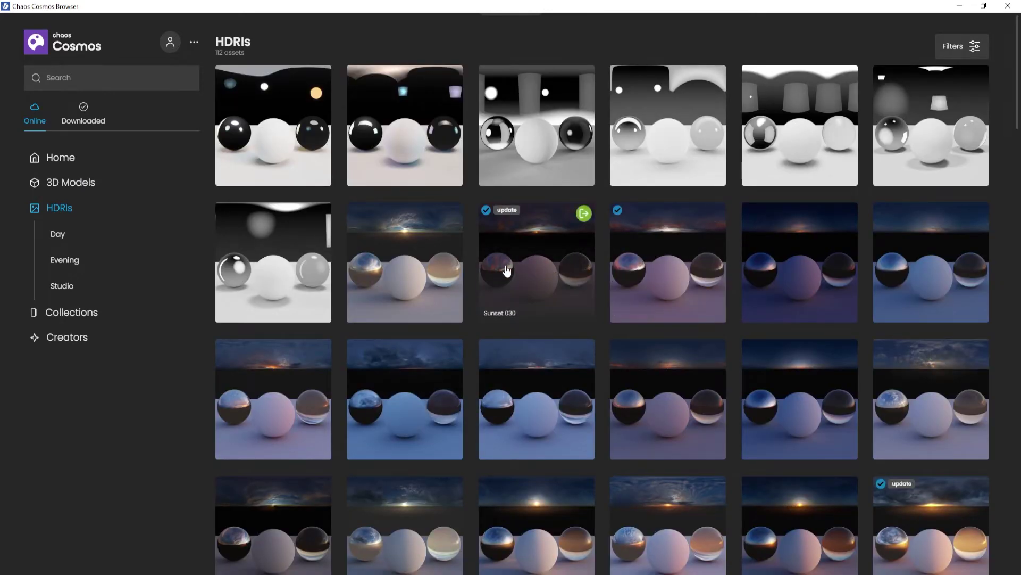
Scroll down to the daytime skies and import the Day 034 HDRI.
scroll(702, 318, "down", 2)
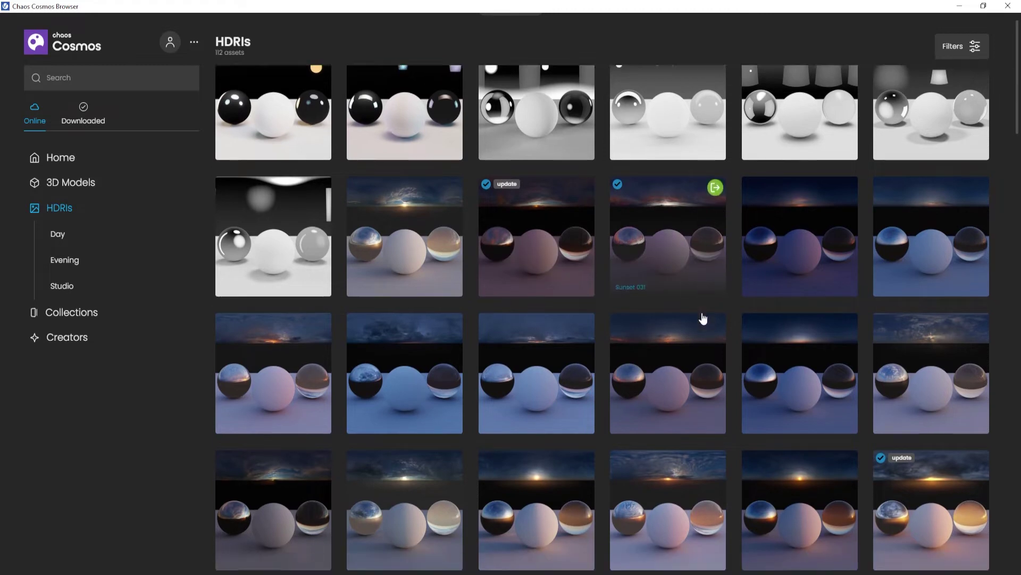
scroll(702, 318, "down", 3)
scroll(702, 319, "down", 1)
scroll(702, 319, "down", 3)
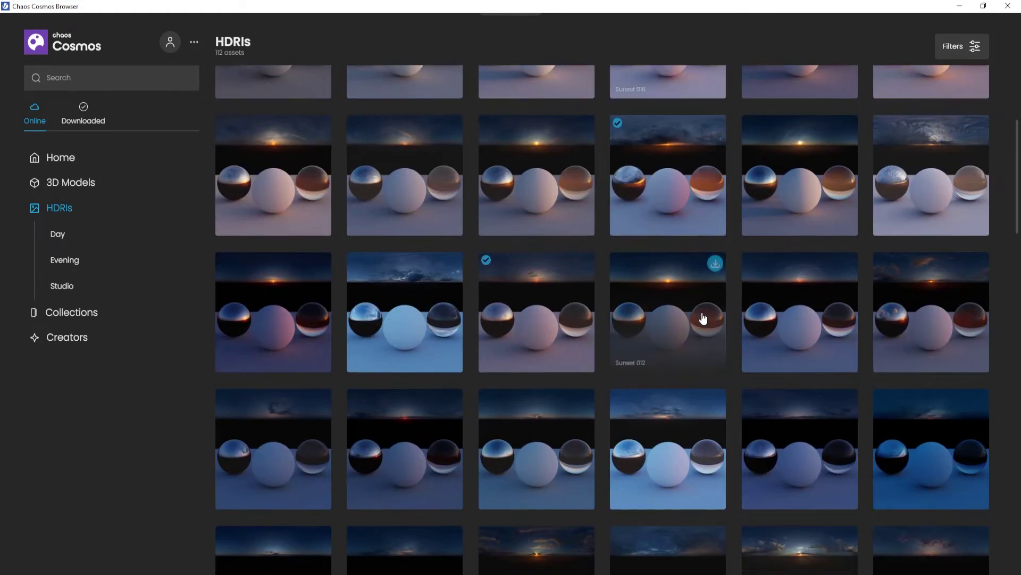
scroll(519, 276, "up", 1)
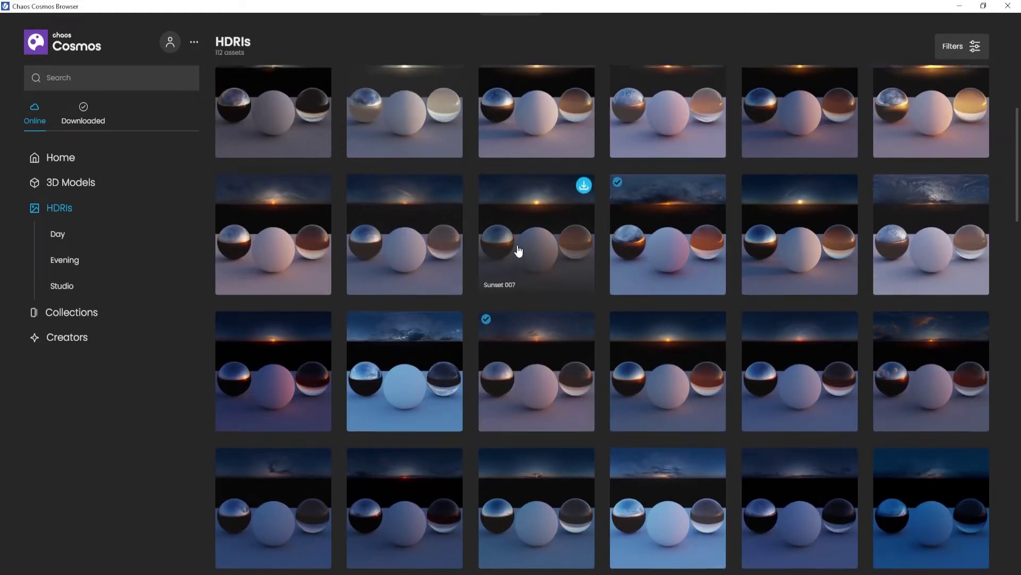
scroll(521, 233, "up", 2)
scroll(743, 222, "down", 2)
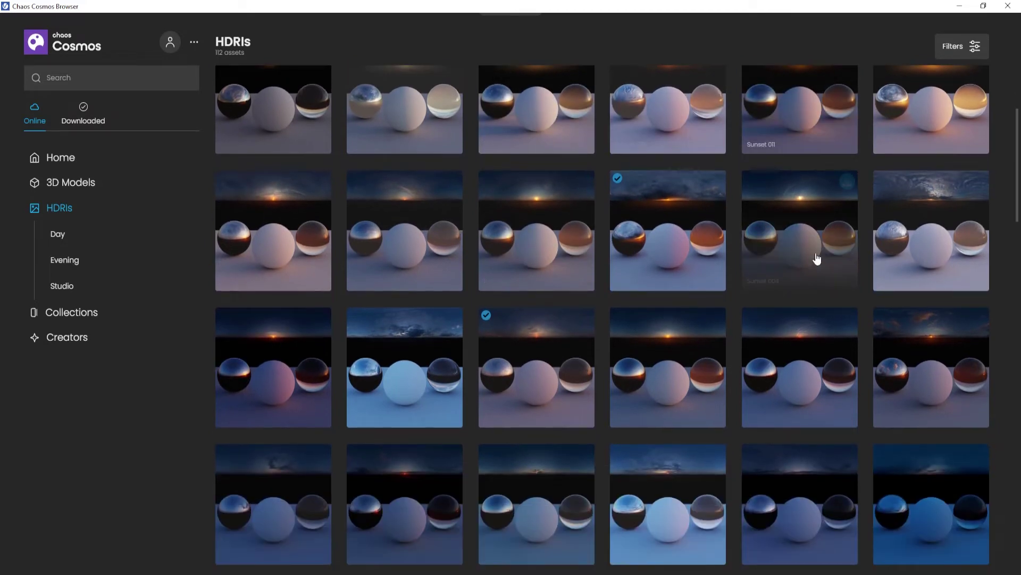
scroll(819, 261, "down", 3)
scroll(835, 285, "down", 2)
scroll(827, 343, "down", 2)
scroll(798, 338, "down", 2)
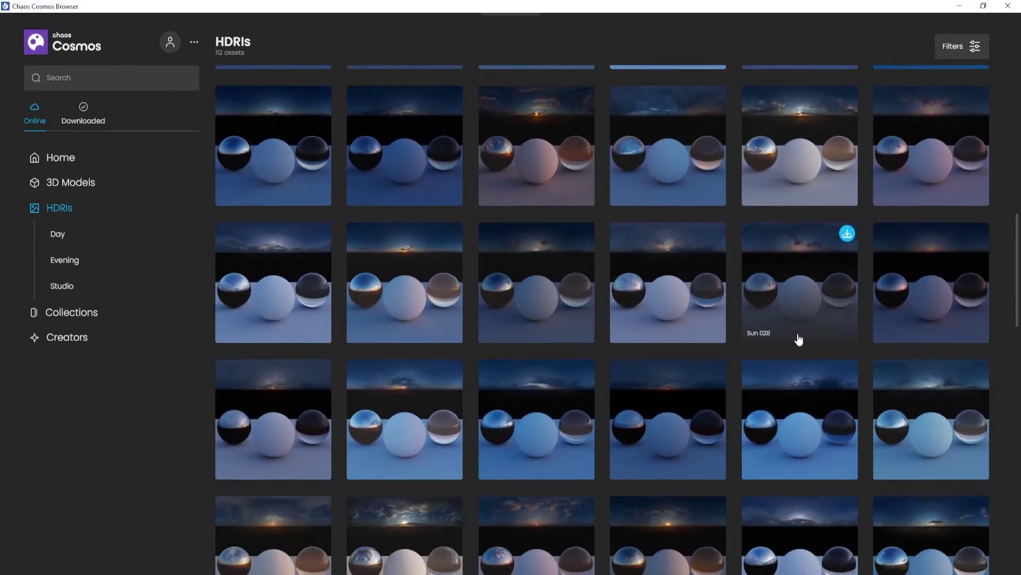
scroll(705, 286, "down", 3)
scroll(688, 289, "down", 2)
scroll(689, 290, "down", 1)
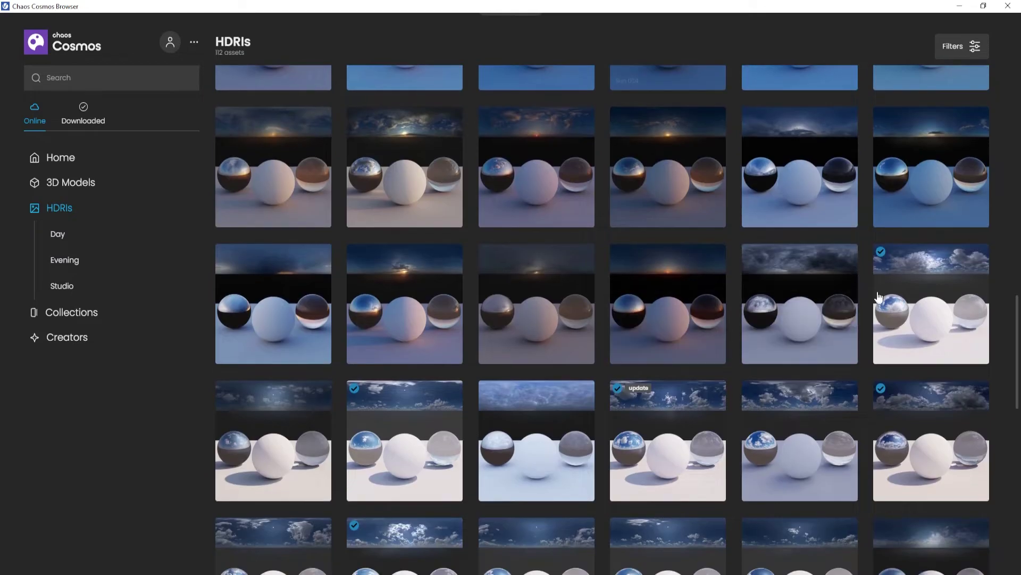
scroll(906, 302, "down", 1)
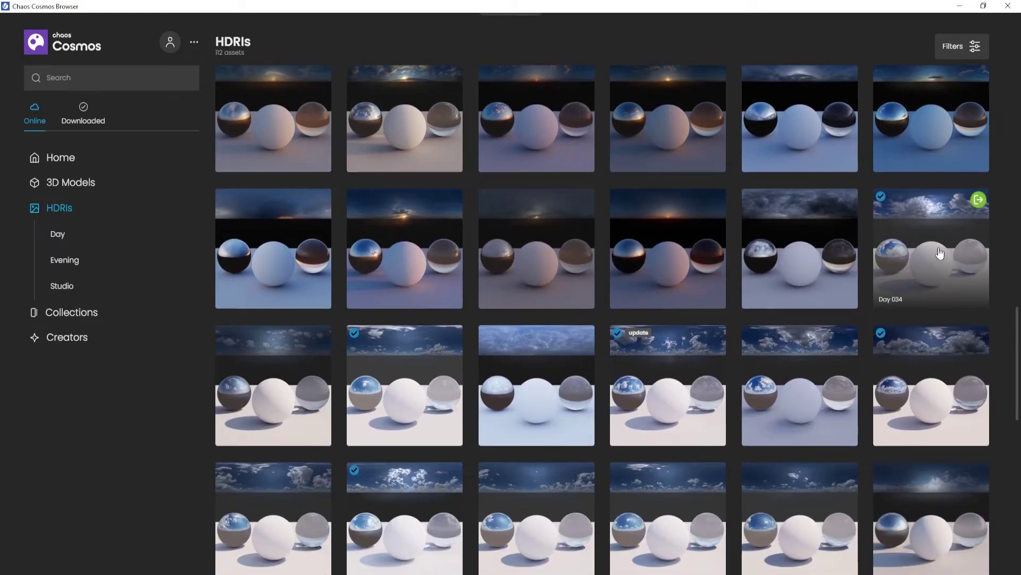
left_click(978, 201)
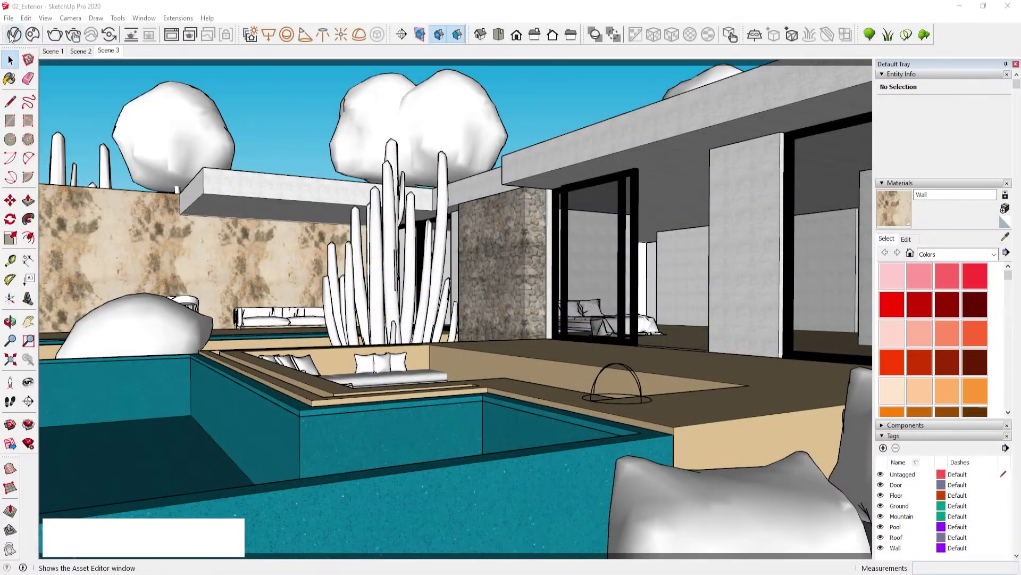
Copy the Day 034 texture from the asset editor's Textures list.
left_click(14, 34)
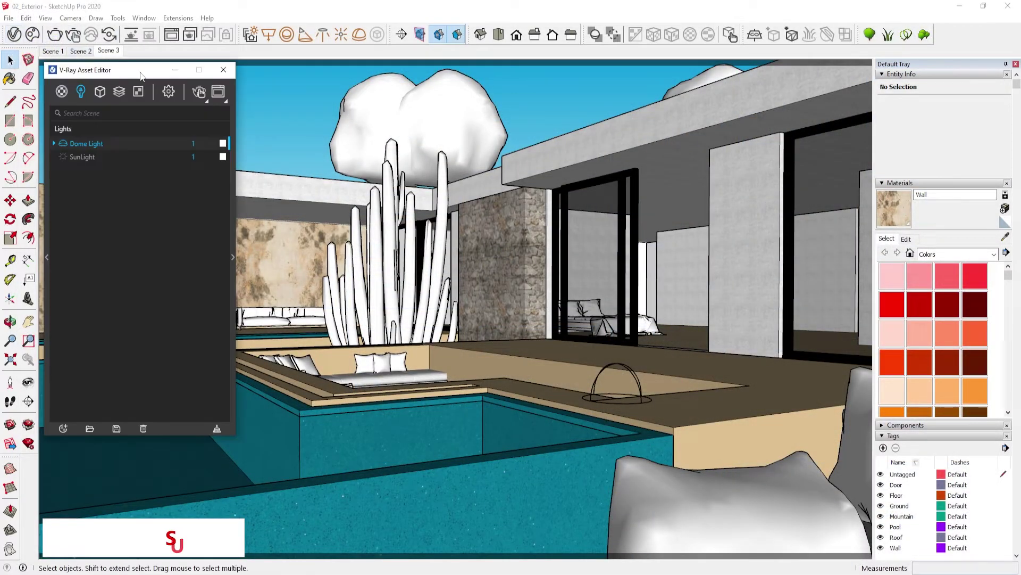
left_click(140, 93)
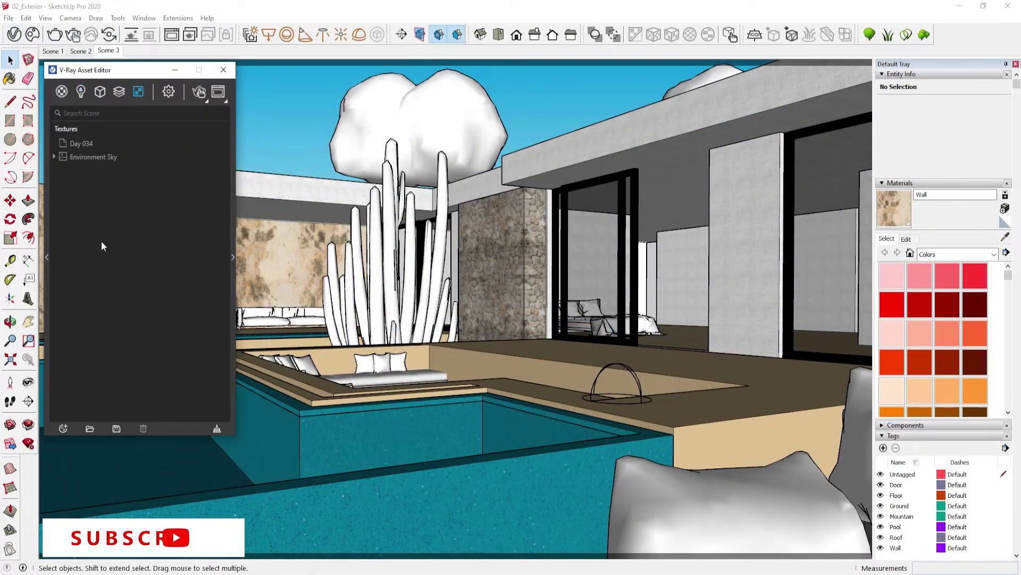
right_click(103, 141)
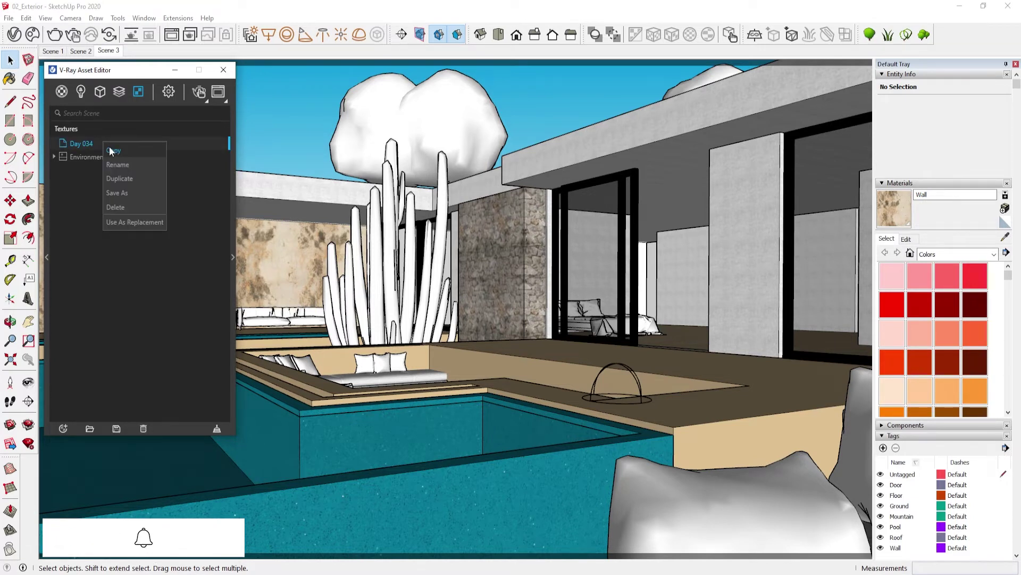
left_click(117, 151)
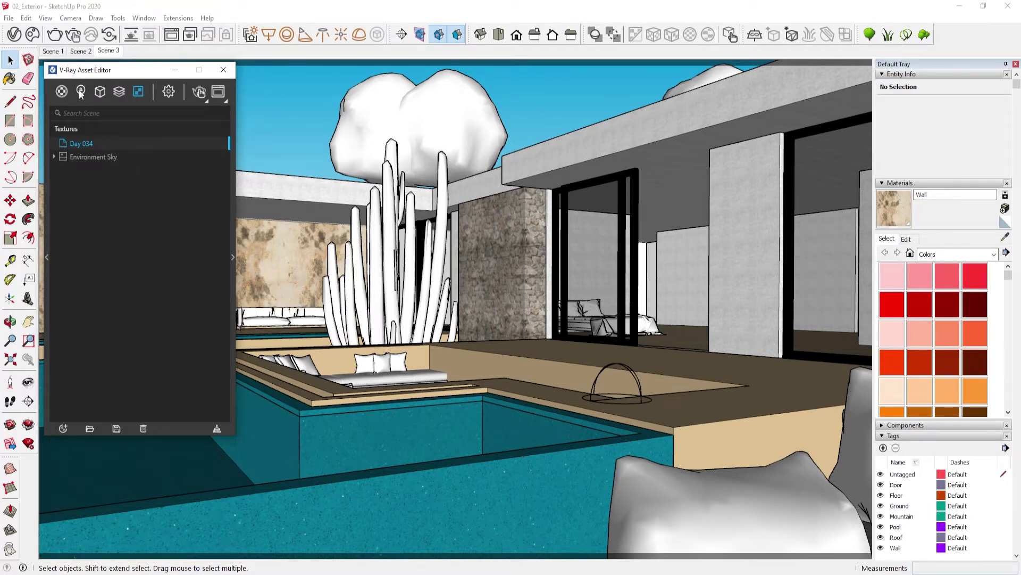
Paste Day 034 into the Dome Light HDR slot with Rendering Space (Linear) colour space.
left_click(81, 91)
left_click(97, 141)
left_click(235, 250)
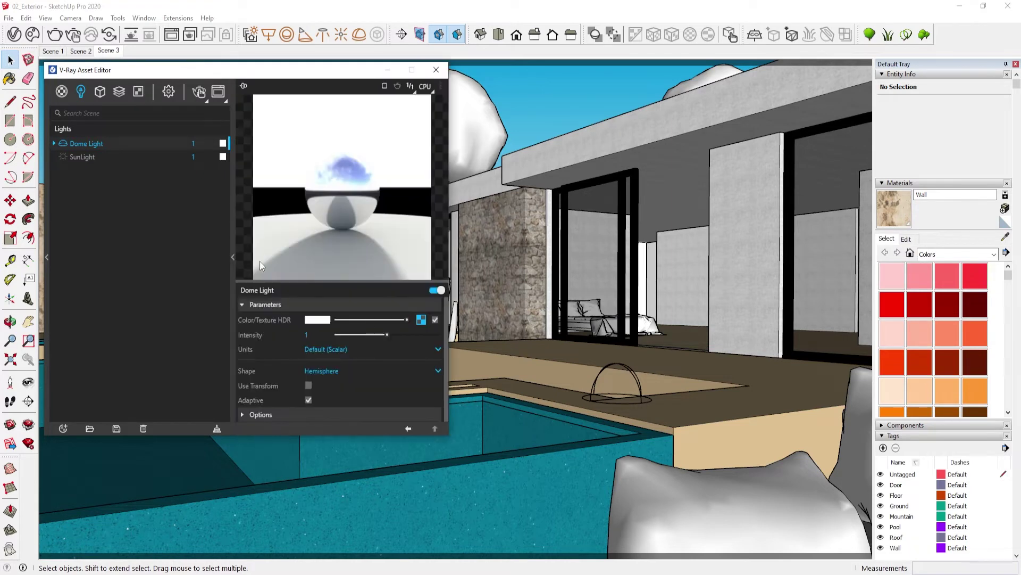
right_click(422, 320)
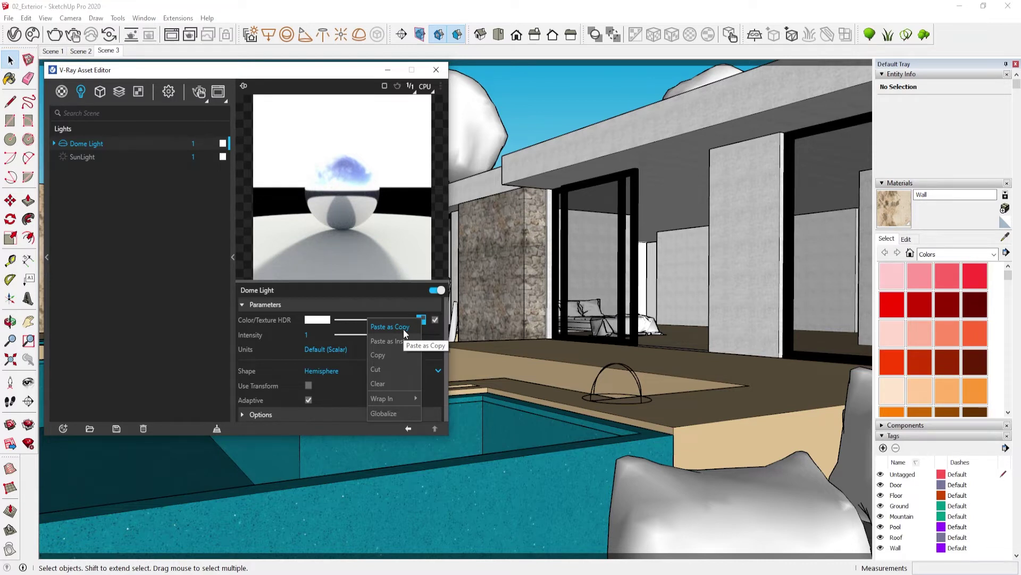
left_click(403, 330)
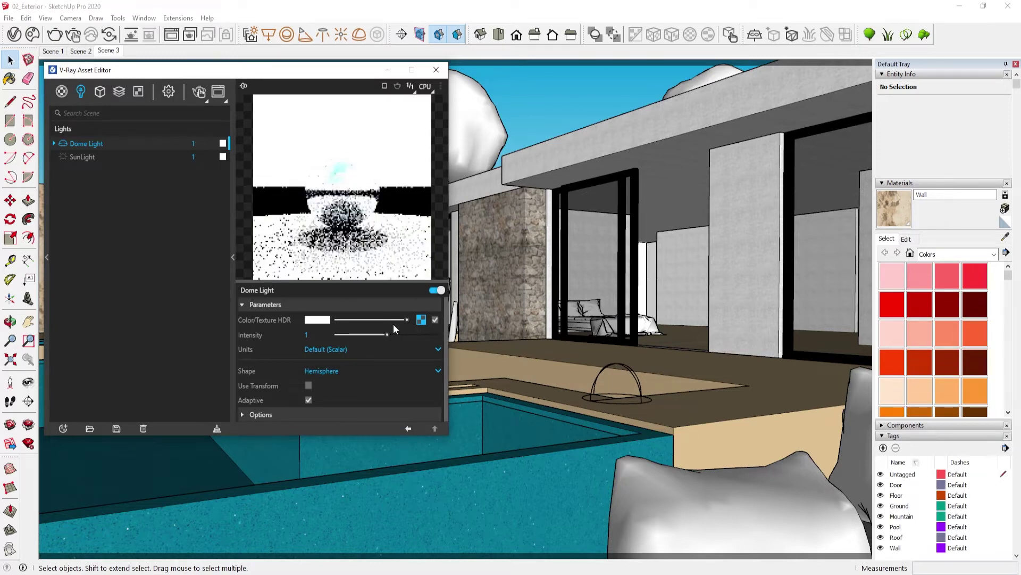
left_click(421, 321)
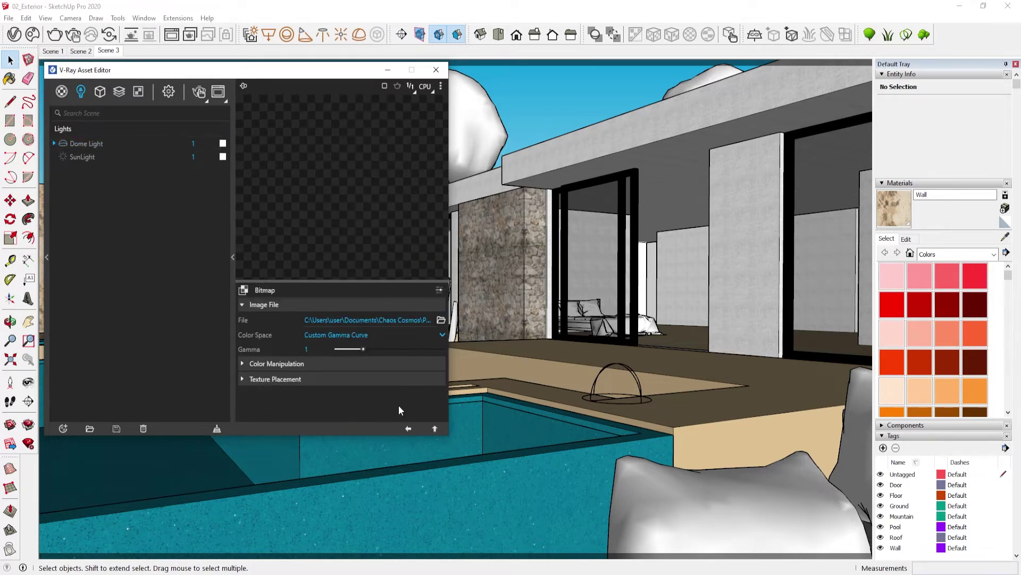
left_click(325, 336)
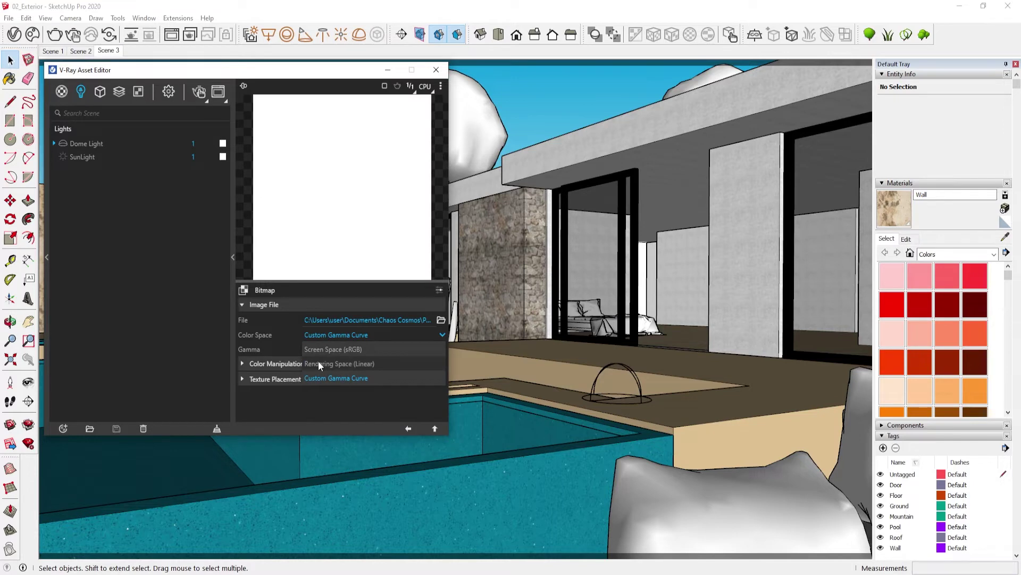
left_click(316, 364)
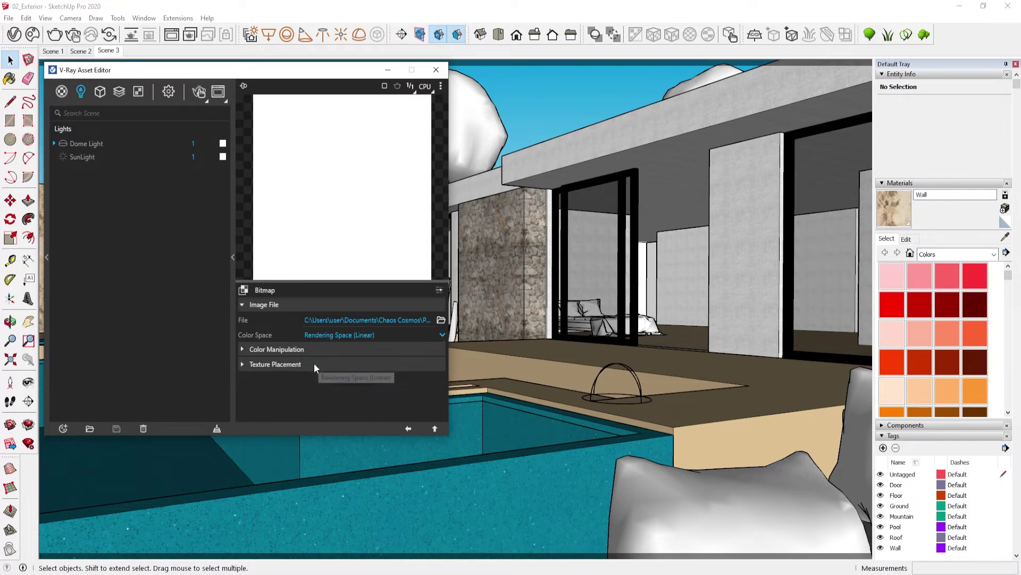
left_click(234, 255)
Start an interactive render with the Day 034 sky and browse the asset editor tabs.
left_click(199, 94)
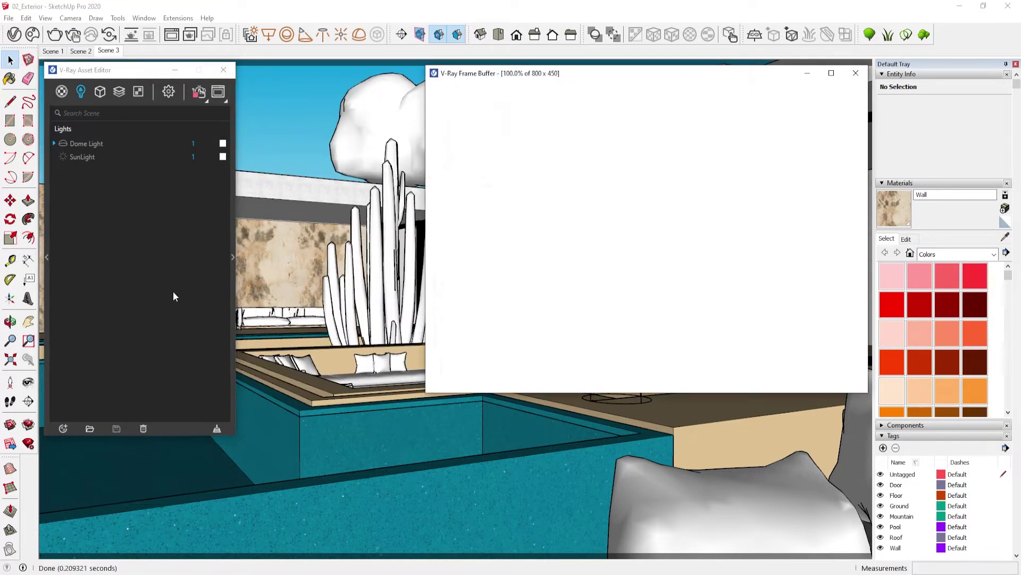
left_click(100, 91)
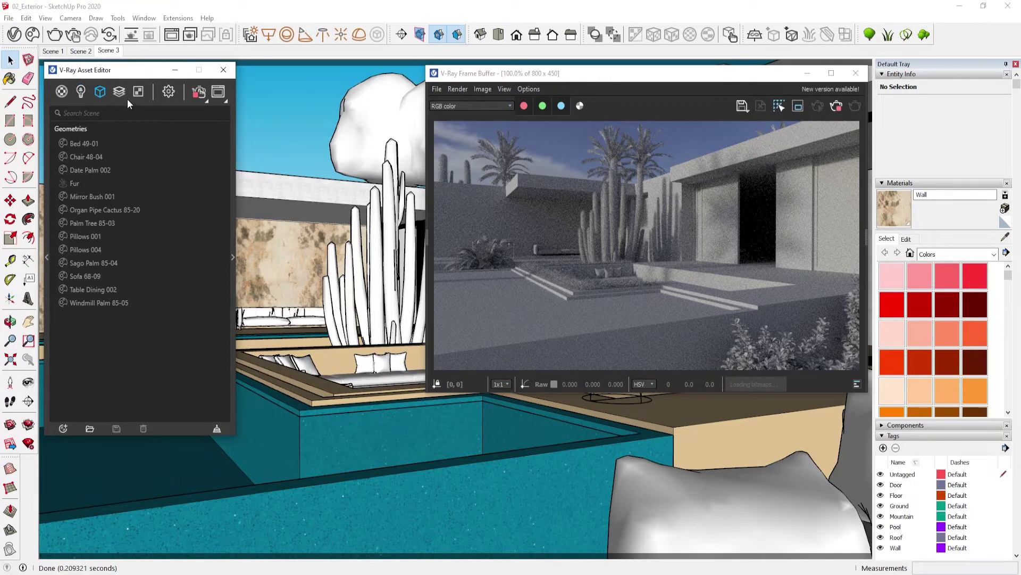
left_click(121, 91)
left_click(81, 91)
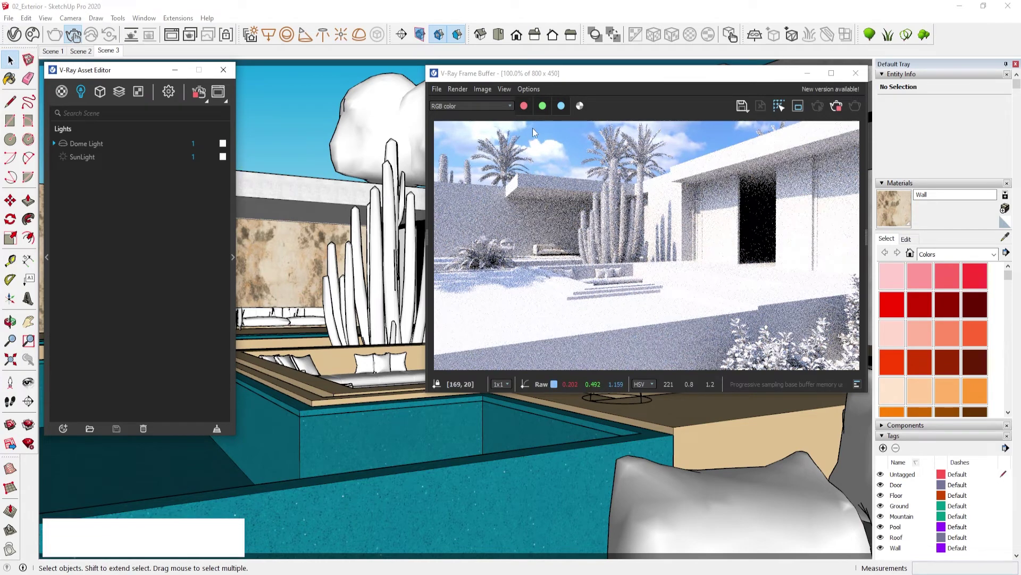
left_click(49, 92)
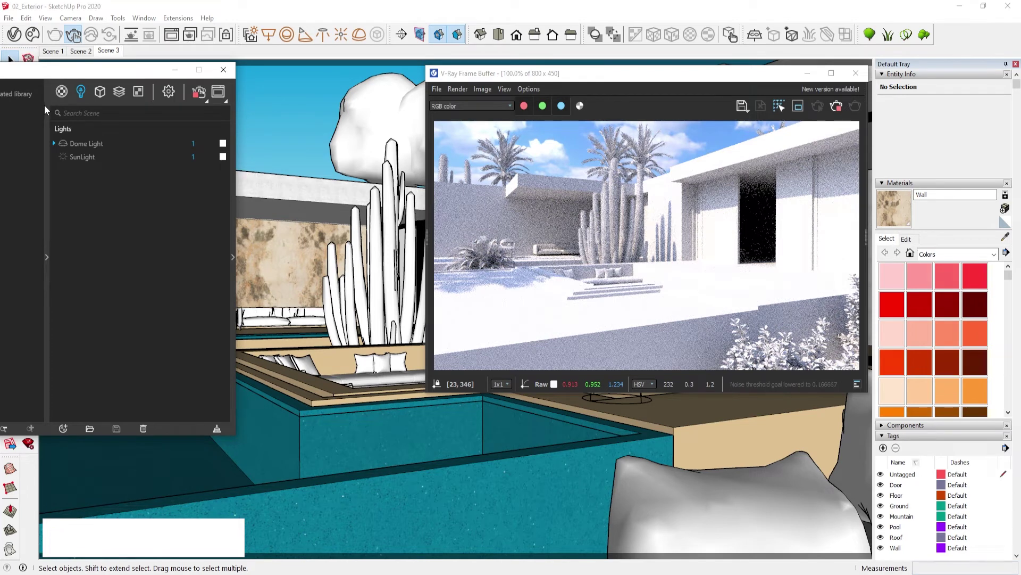
left_click(46, 104)
Set the camera Exposure Value to 14.229.
left_click(171, 92)
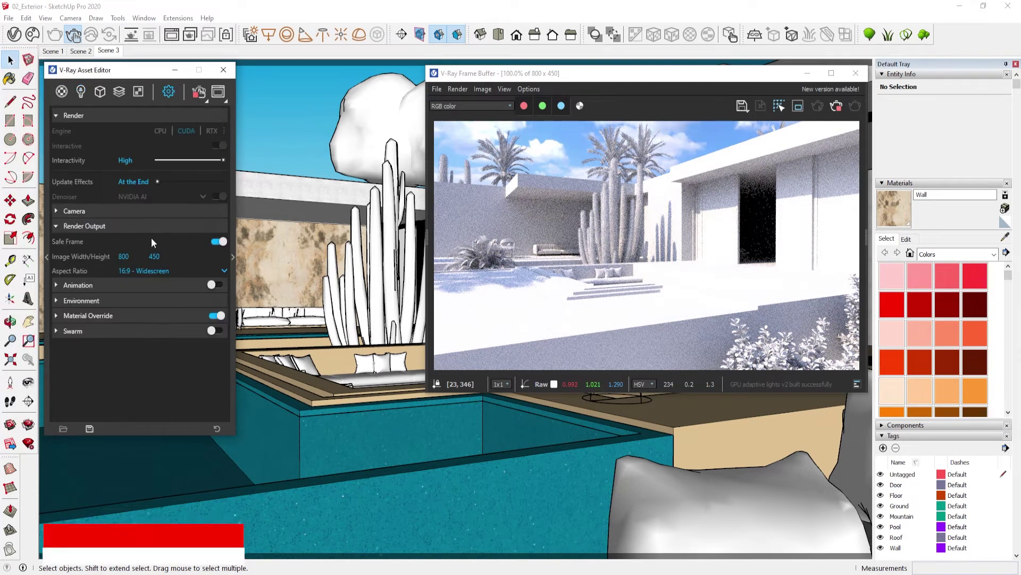
left_click(106, 212)
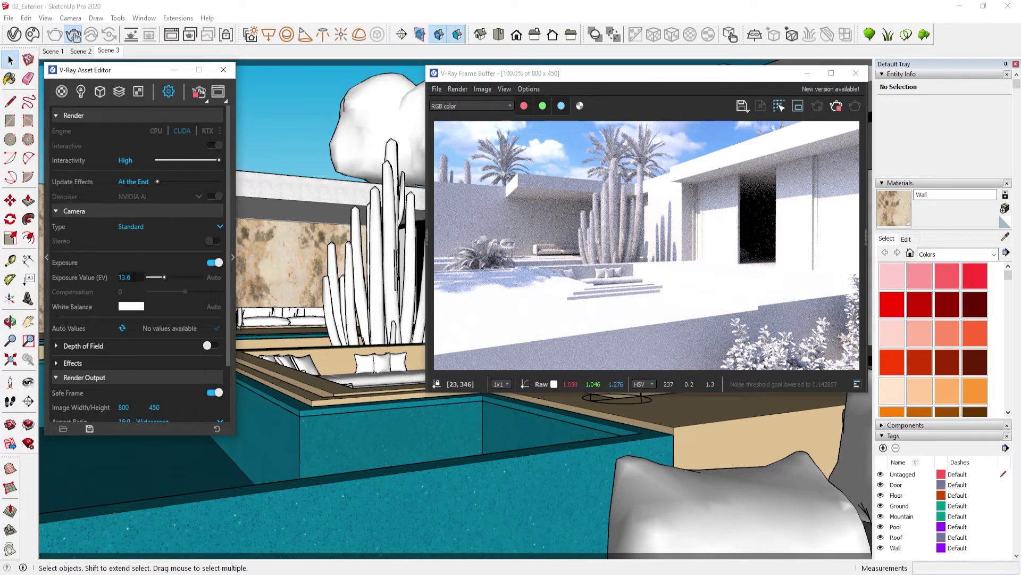
type("14")
type(".229")
key("Return")
left_click(81, 92)
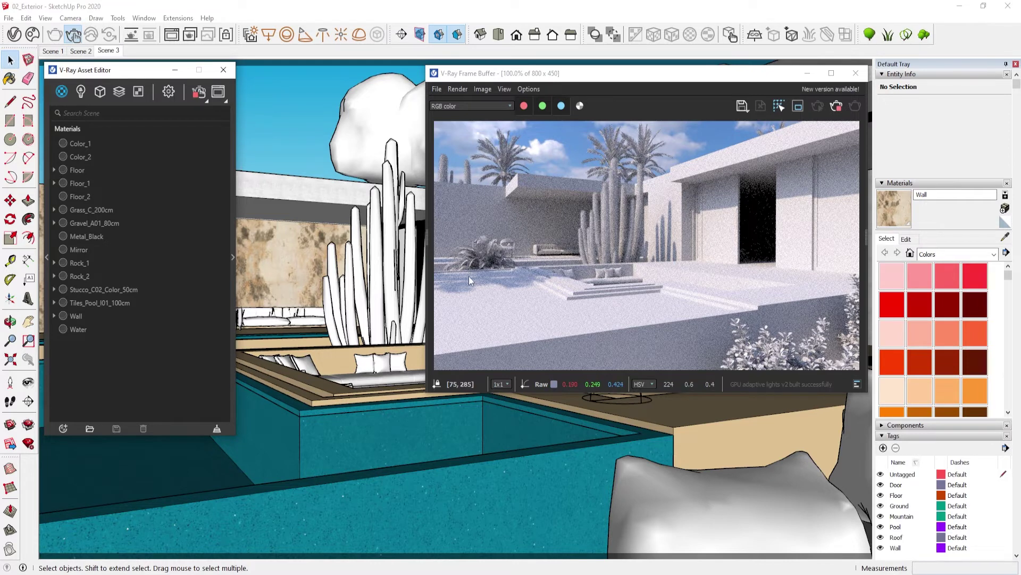
Open the dome light HDR texture's placement options, rearranging the editor and render windows.
left_click(80, 92)
left_click(230, 245)
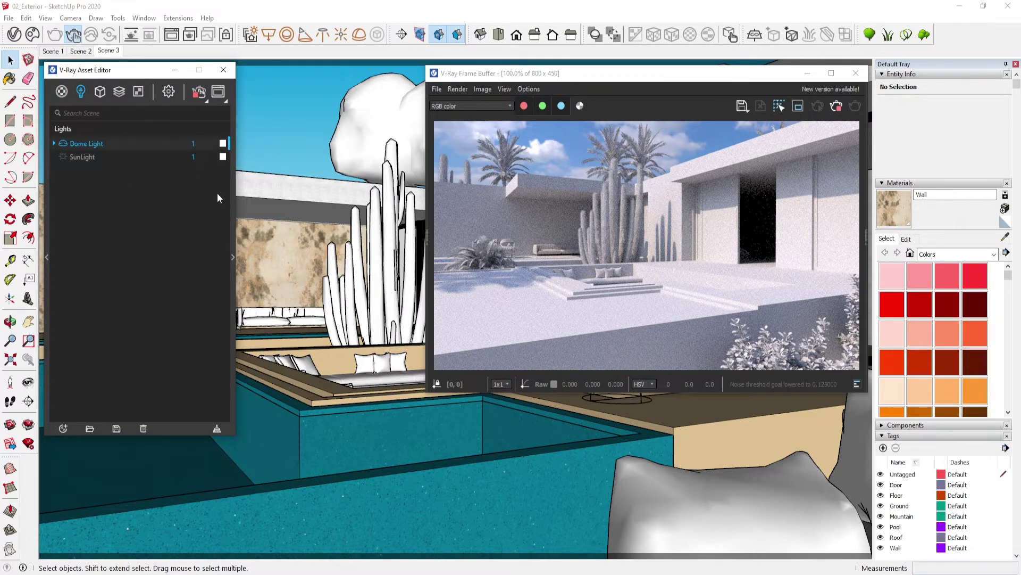
left_click_drag(182, 75, 143, 70)
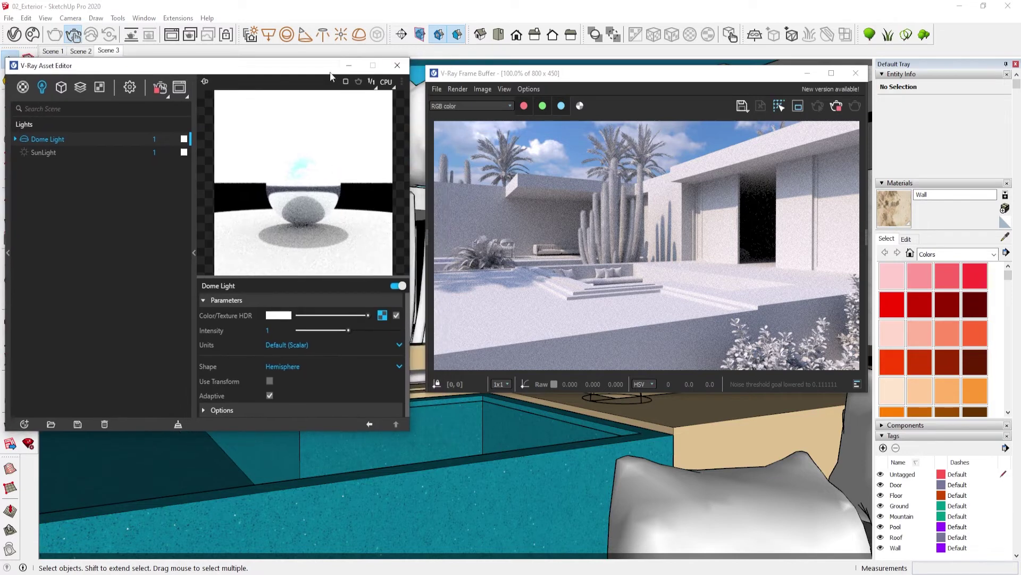
left_click_drag(460, 74, 483, 61)
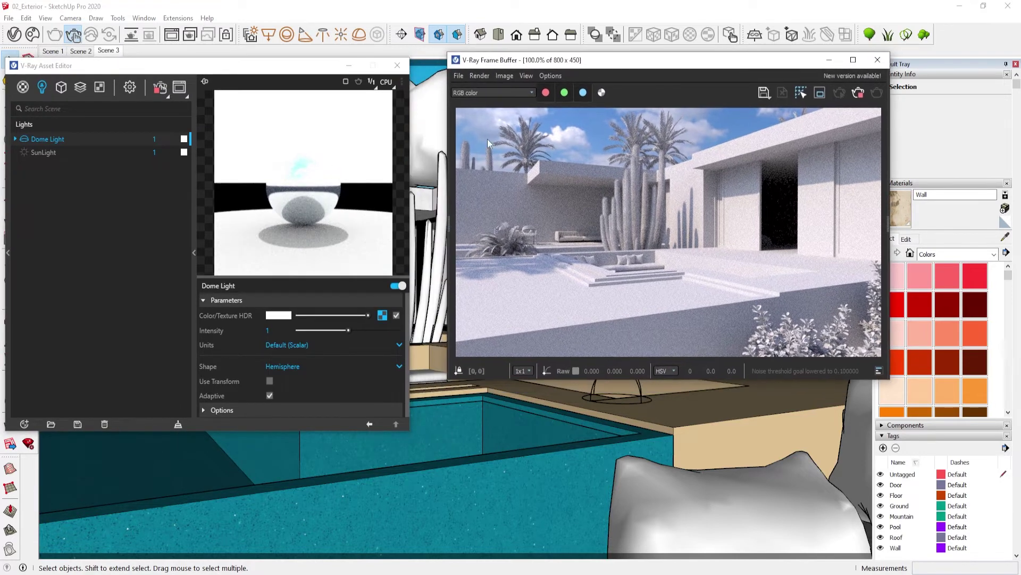
left_click(382, 316)
left_click(222, 360)
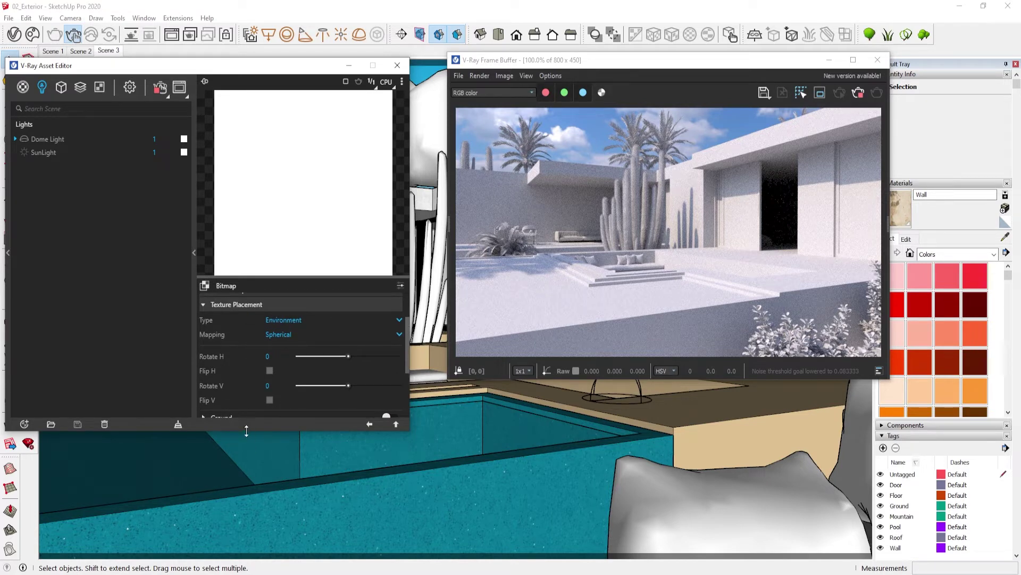
left_click_drag(248, 430, 249, 505)
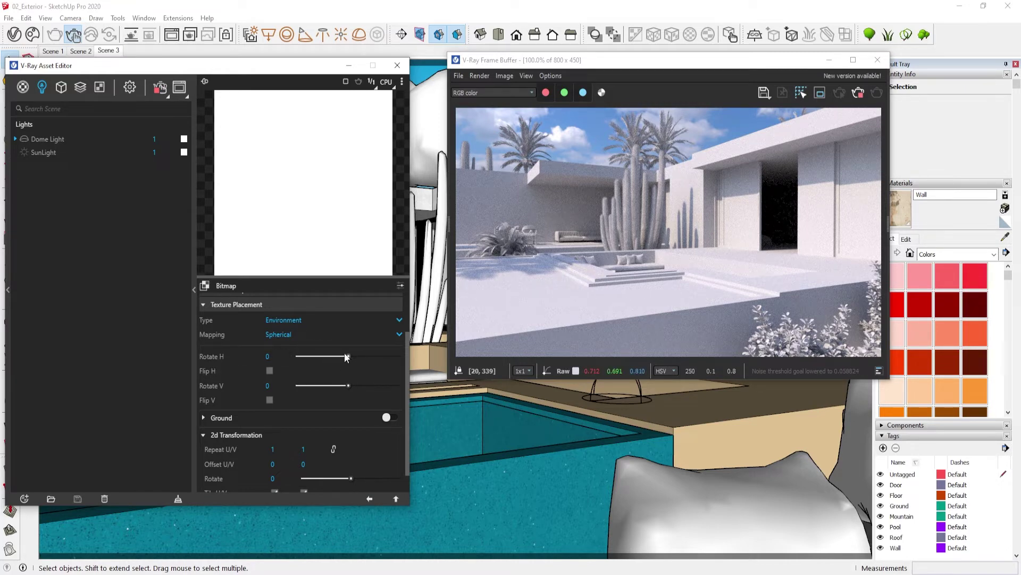
Set the HDR horizontal rotation to 130, keeping Default (Scalar) intensity units.
left_click(364, 356)
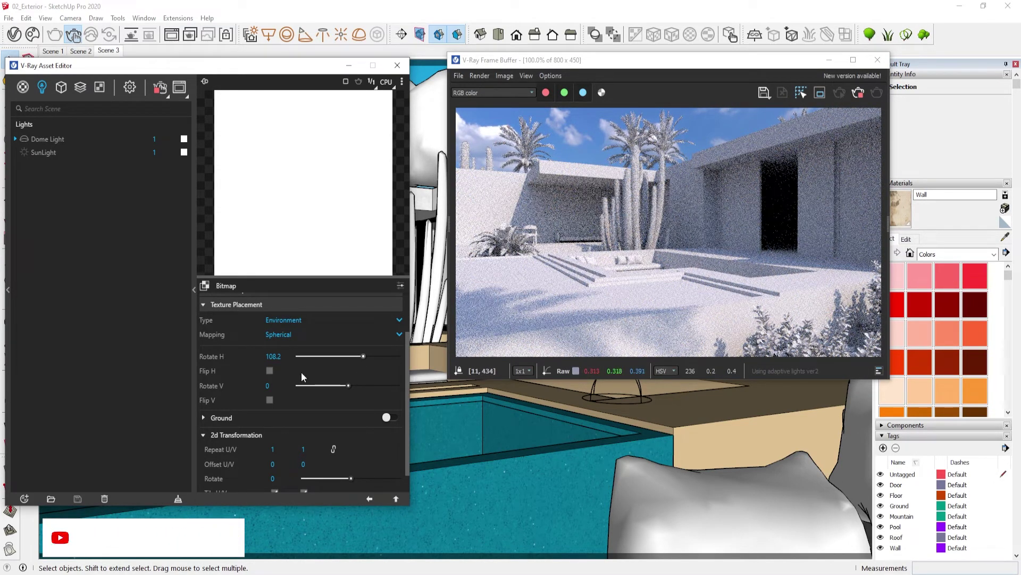
left_click(322, 357)
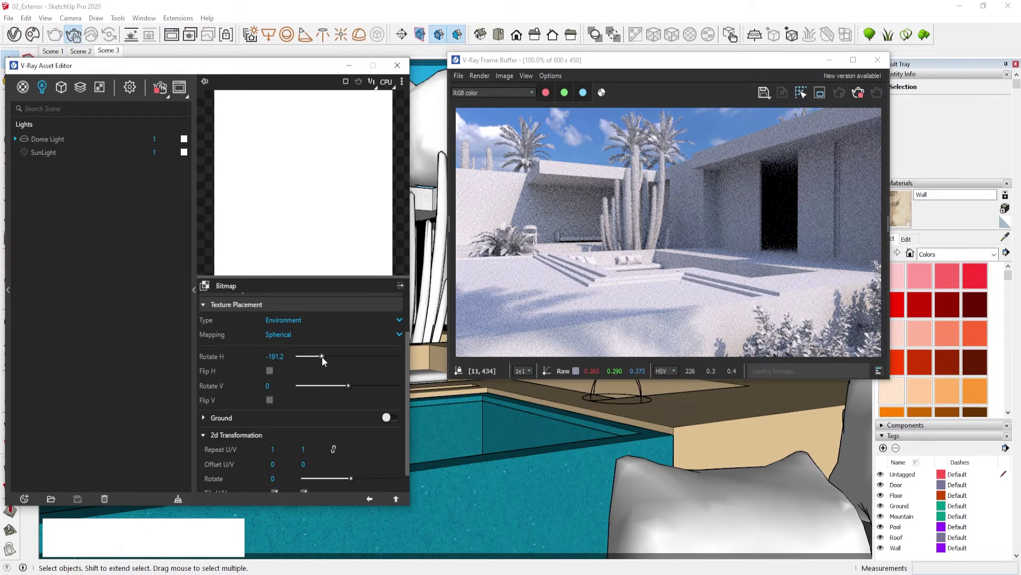
left_click(275, 356)
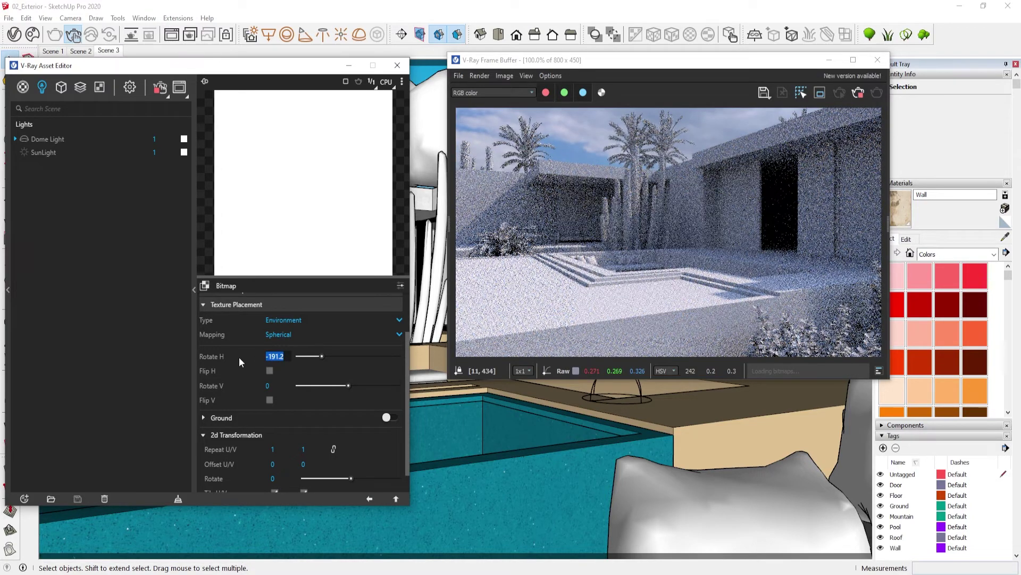
type("130")
key("Return")
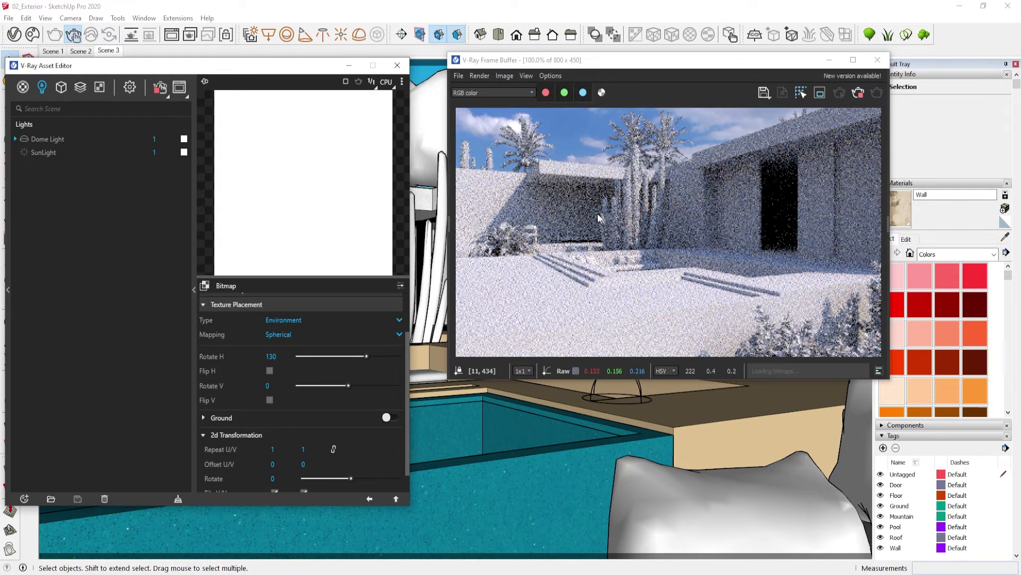
left_click(396, 499)
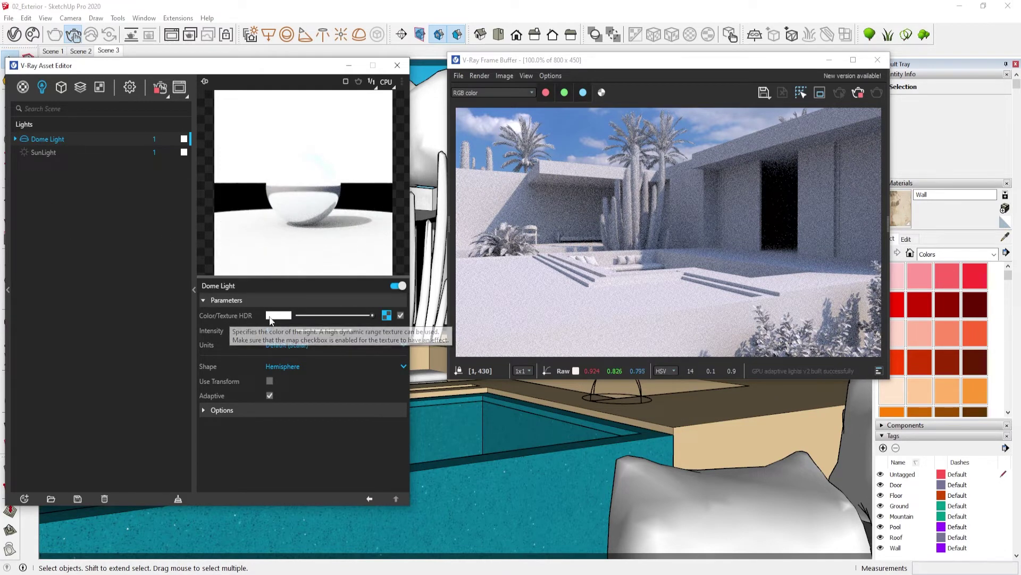
left_click(288, 346)
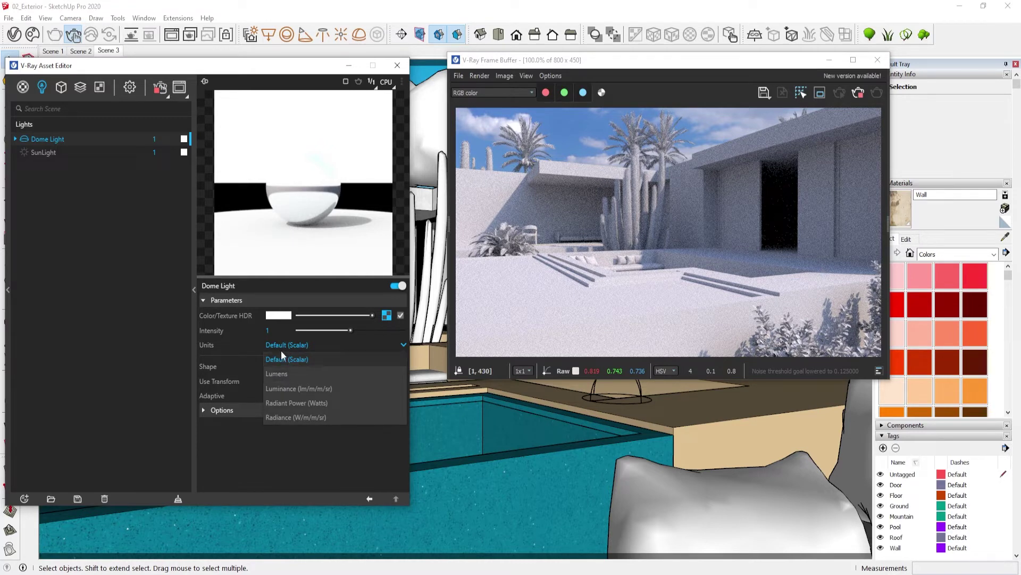
left_click(278, 343)
Change the Dome Light intensity from 1 to 1.6.
double_click(284, 334)
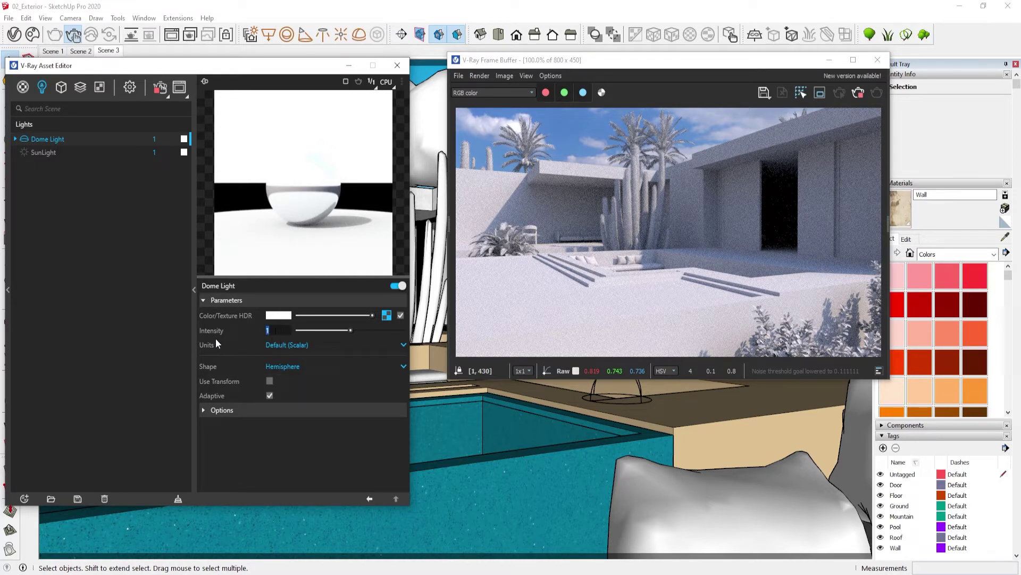
type("2")
key("Return")
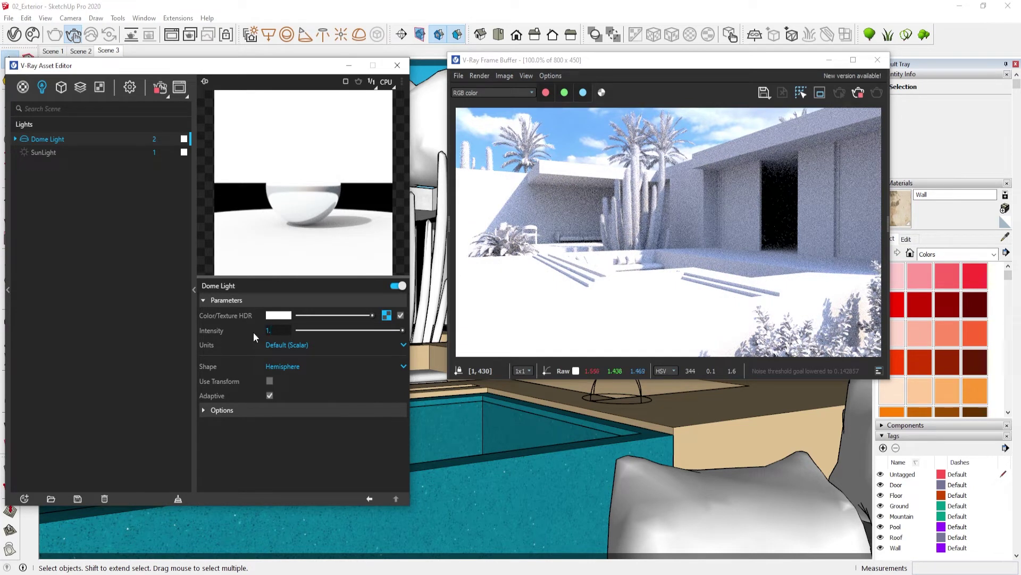
type("6")
key("Return")
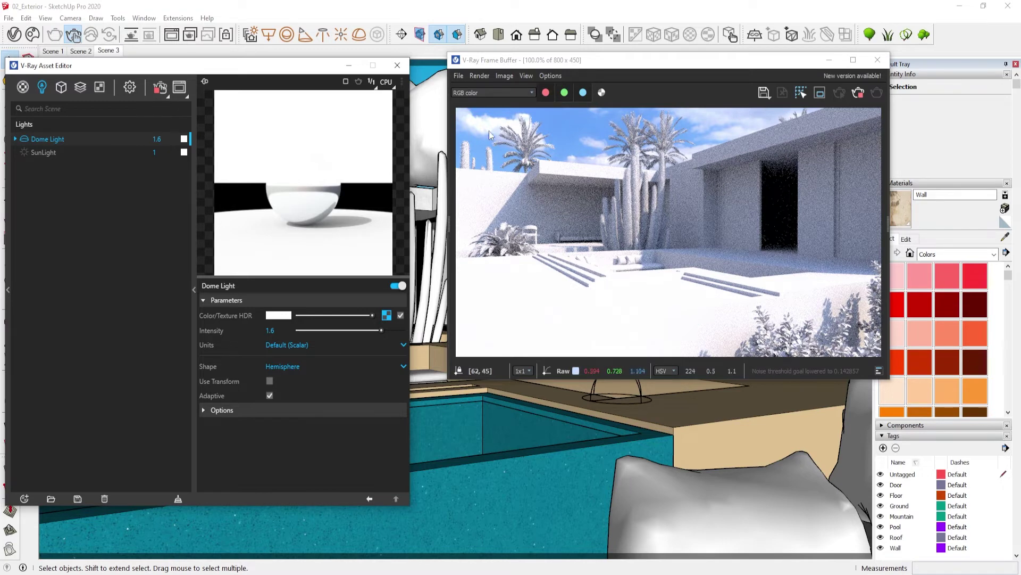
Try red and pink dome light tints, revert to white, and stop the render.
left_click(276, 320)
left_click_drag(349, 257, 488, 191)
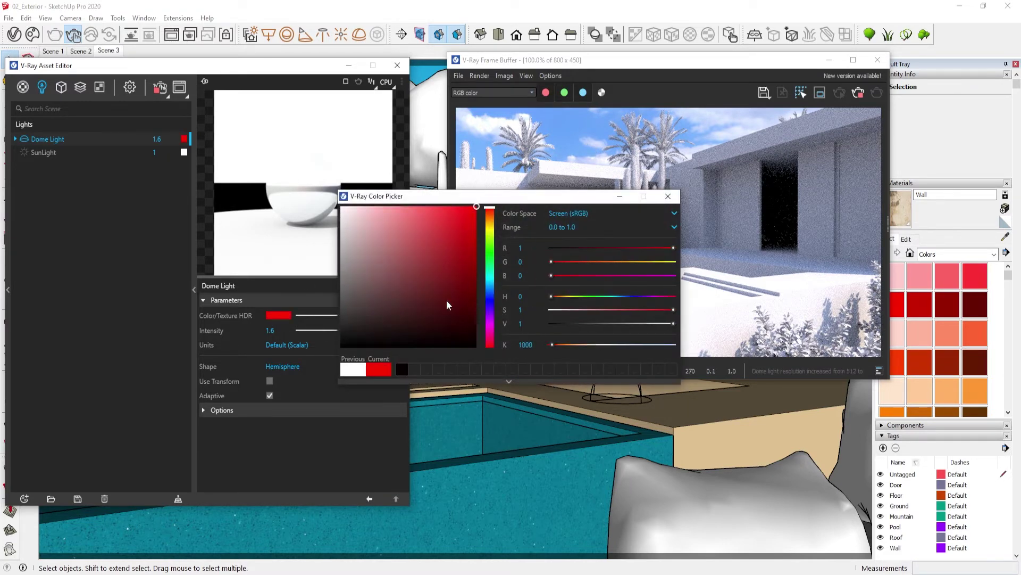
mouse_move(447, 305)
left_mouse_down()
mouse_move(467, 308)
mouse_move(395, 207)
mouse_move(434, 206)
left_mouse_up()
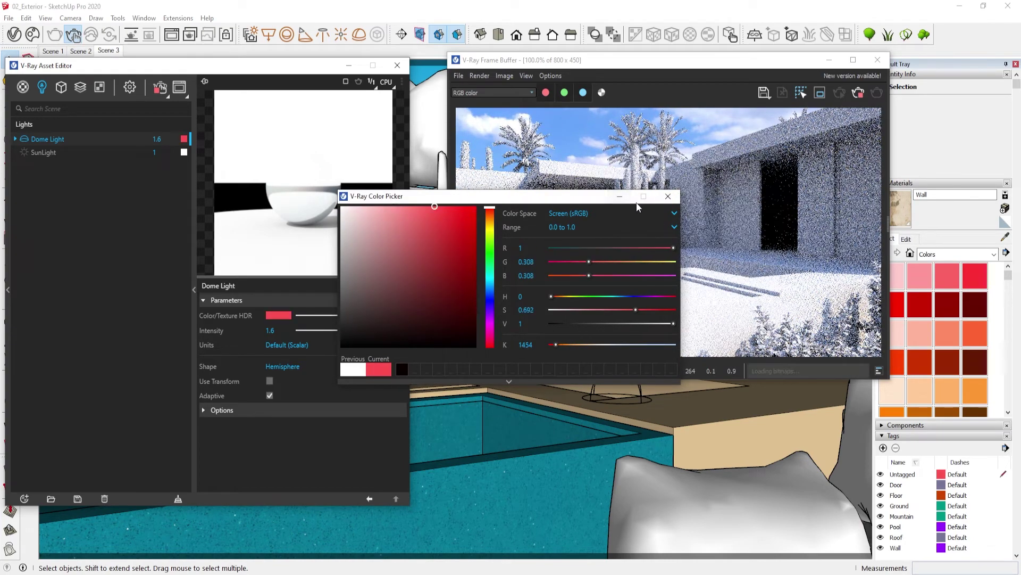
left_click(668, 195)
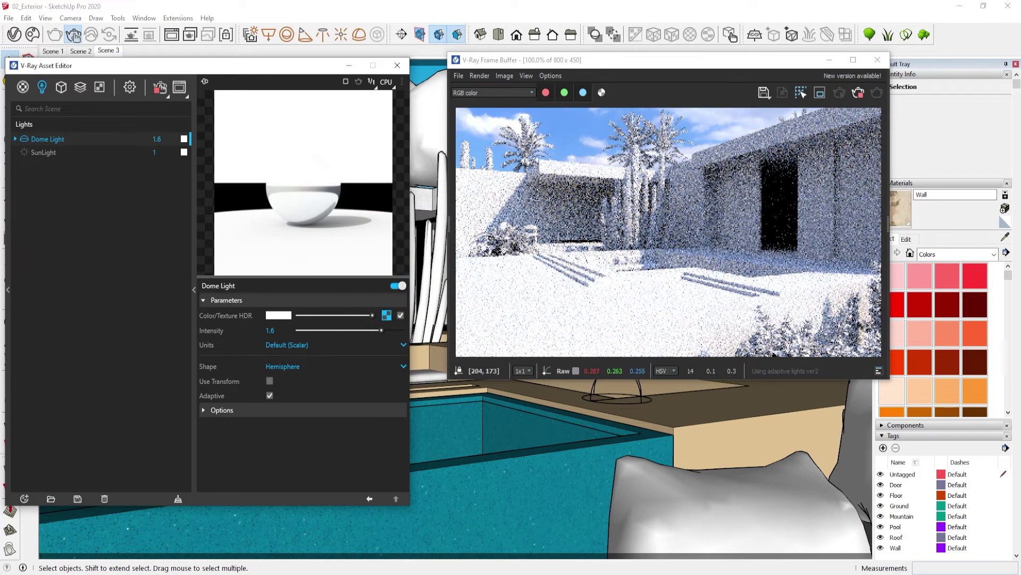
left_click(857, 93)
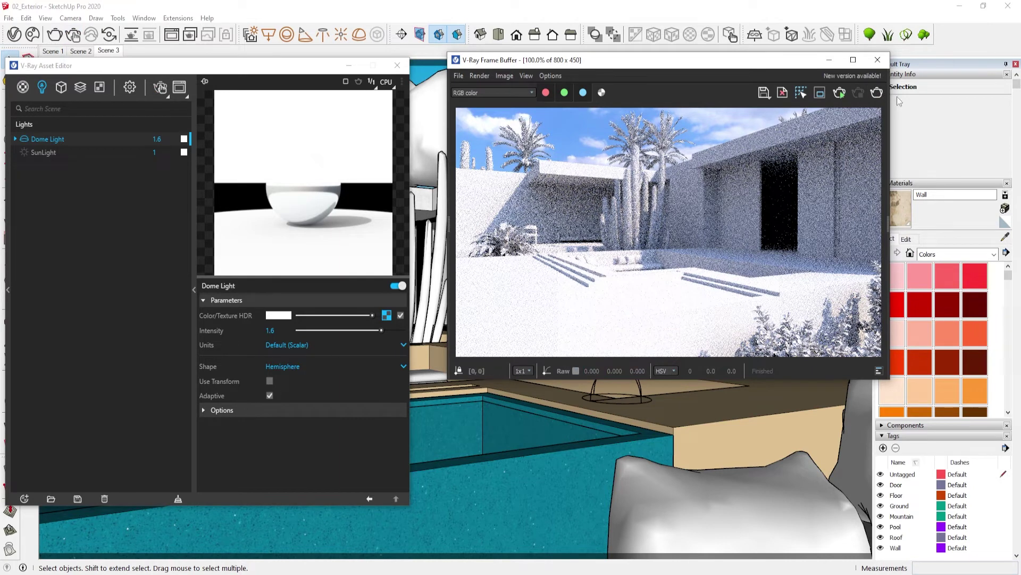
Close the Frame Buffer and set the dome light shape to Sphere.
left_click(877, 60)
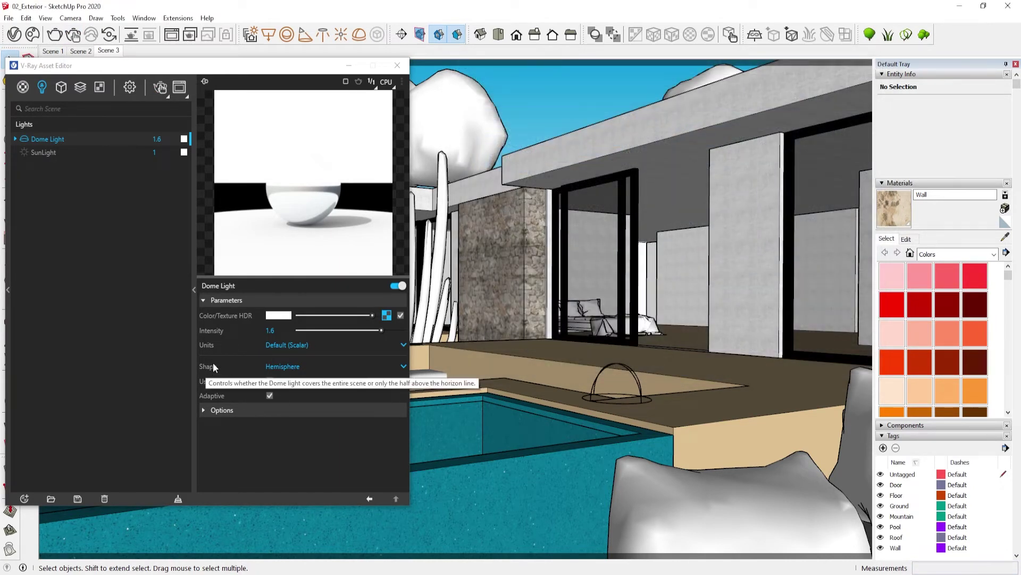
left_click(300, 367)
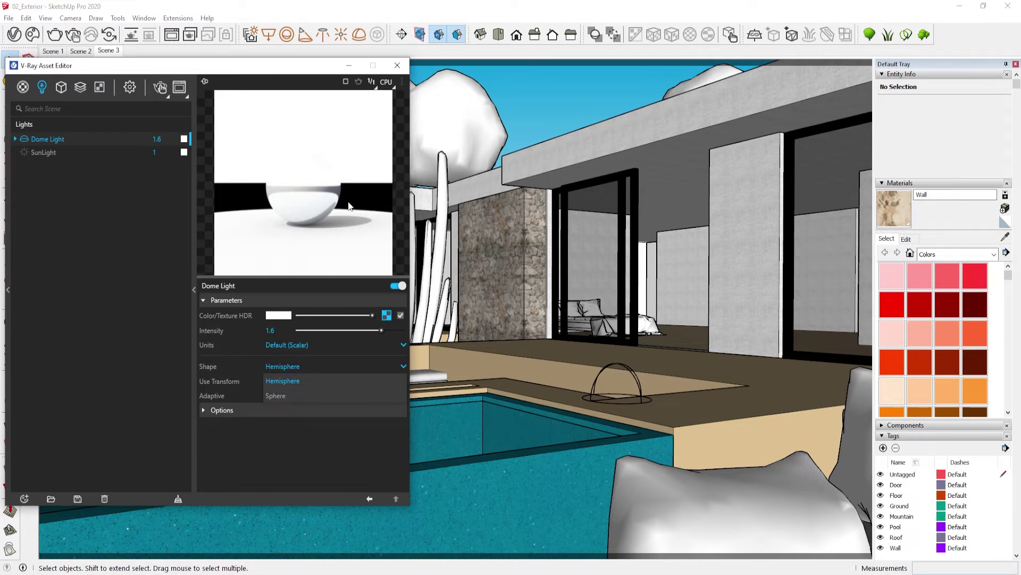
left_click(281, 403)
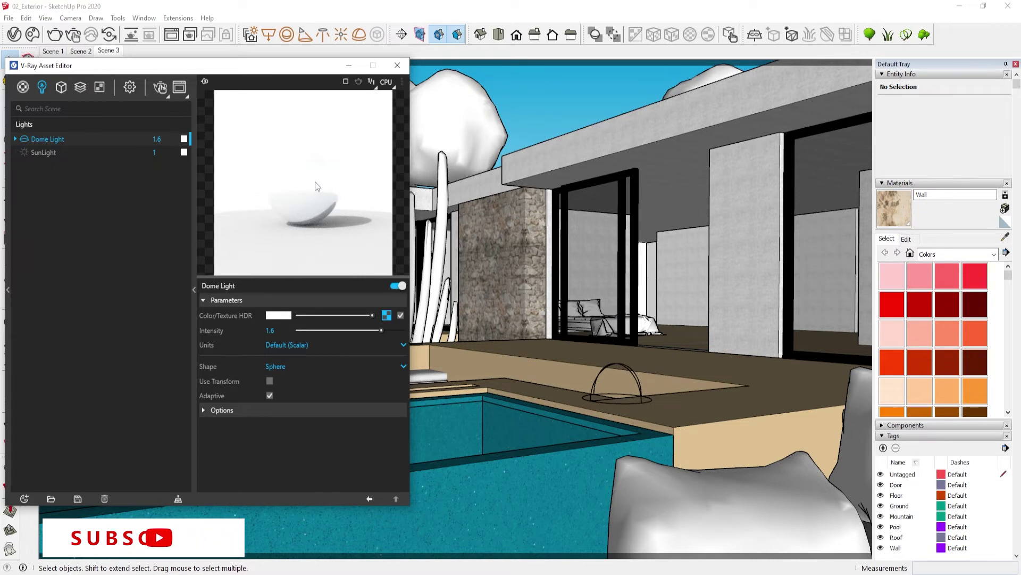
Enable Use Transform on the dome light and collapse the Asset Editor's right pane.
left_click(290, 367)
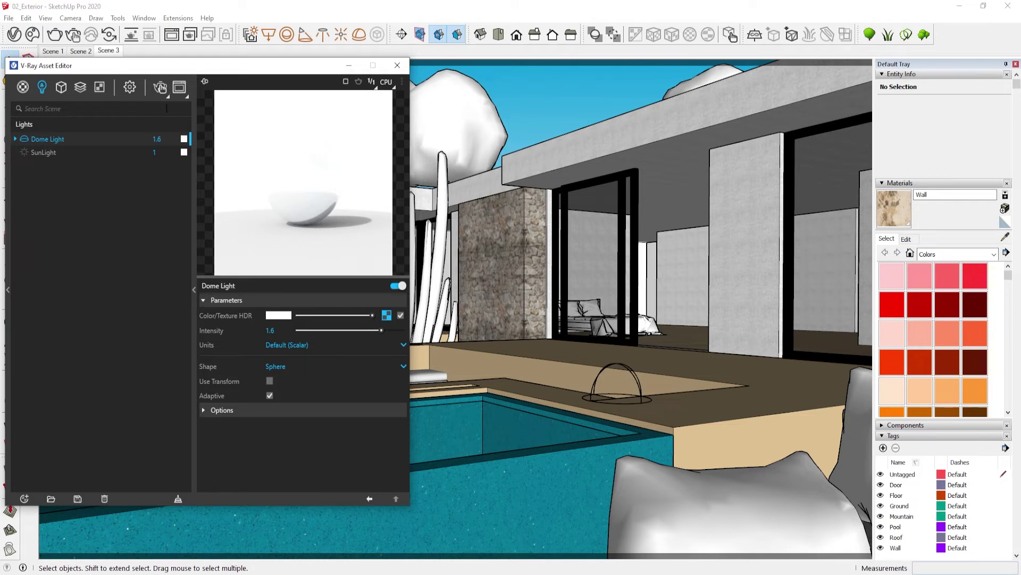
left_click(269, 381)
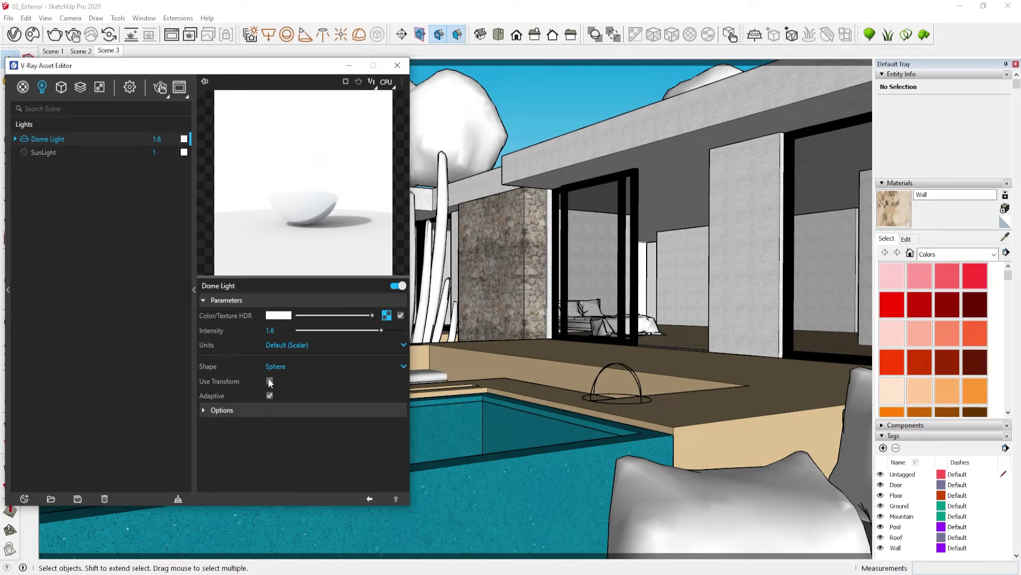
left_click(193, 170)
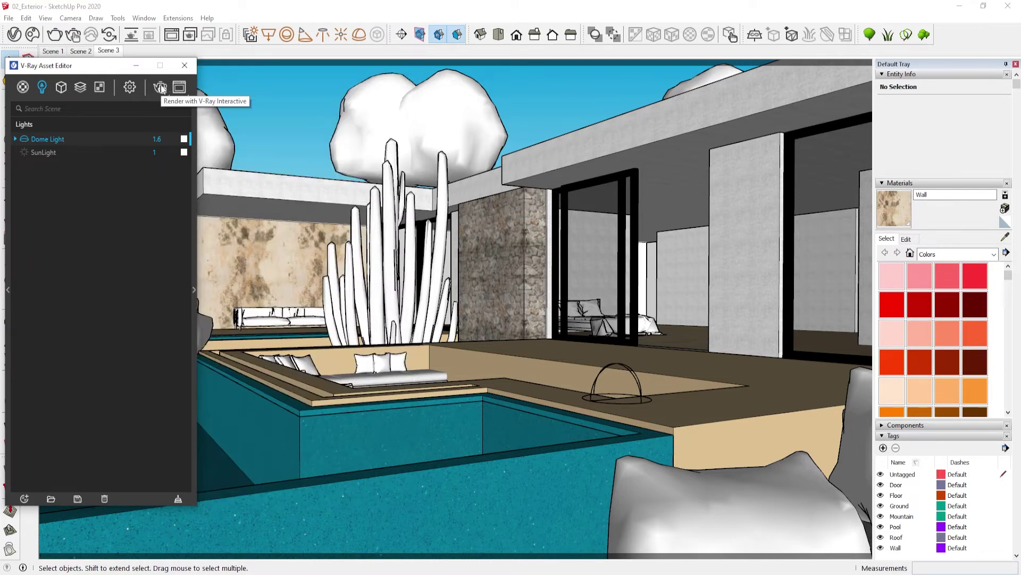
Start an interactive V-Ray render and move its window aside.
left_click(162, 88)
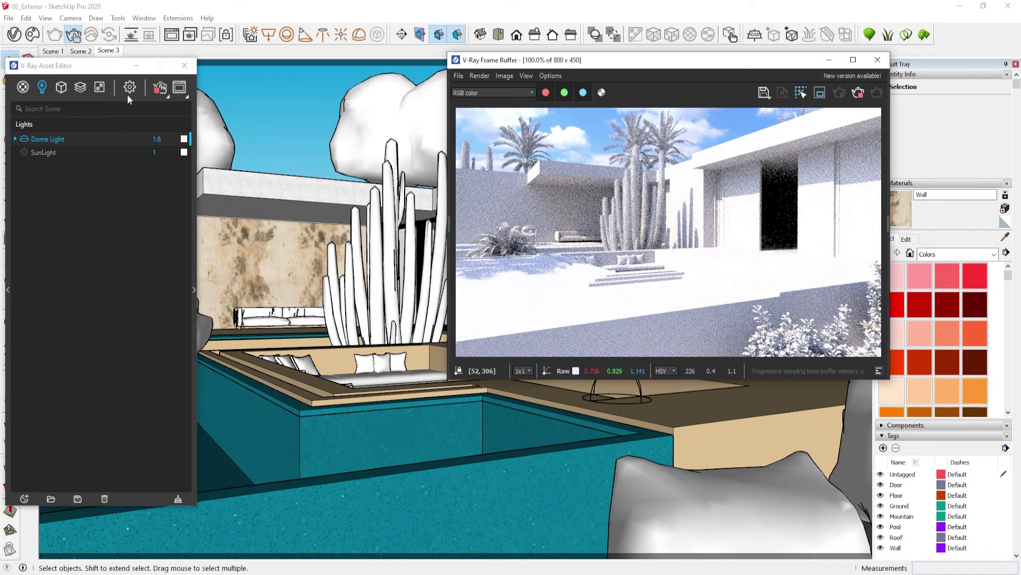
left_click(226, 34)
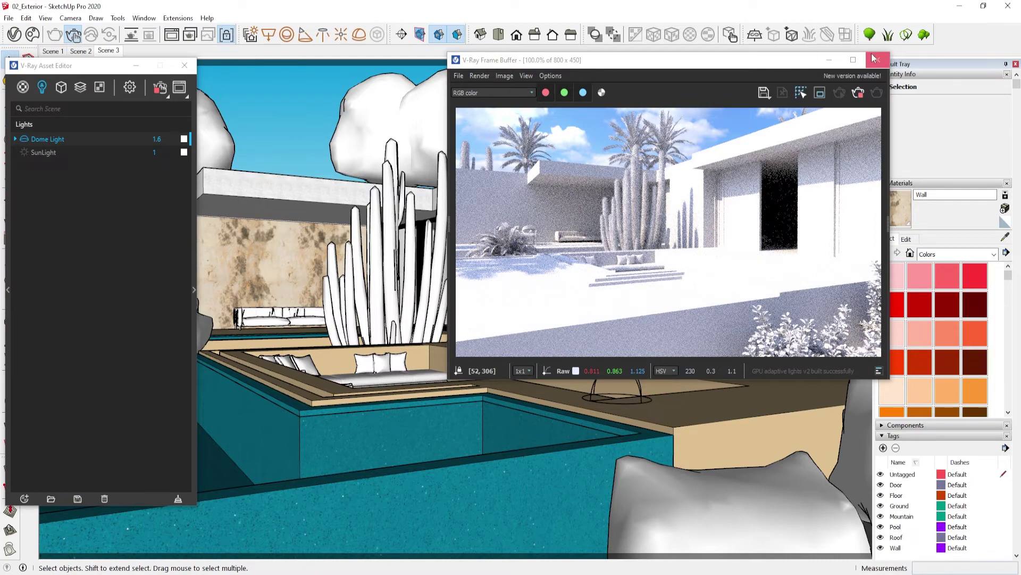
left_click_drag(803, 64, 945, 35)
scroll(599, 400, "up", 3)
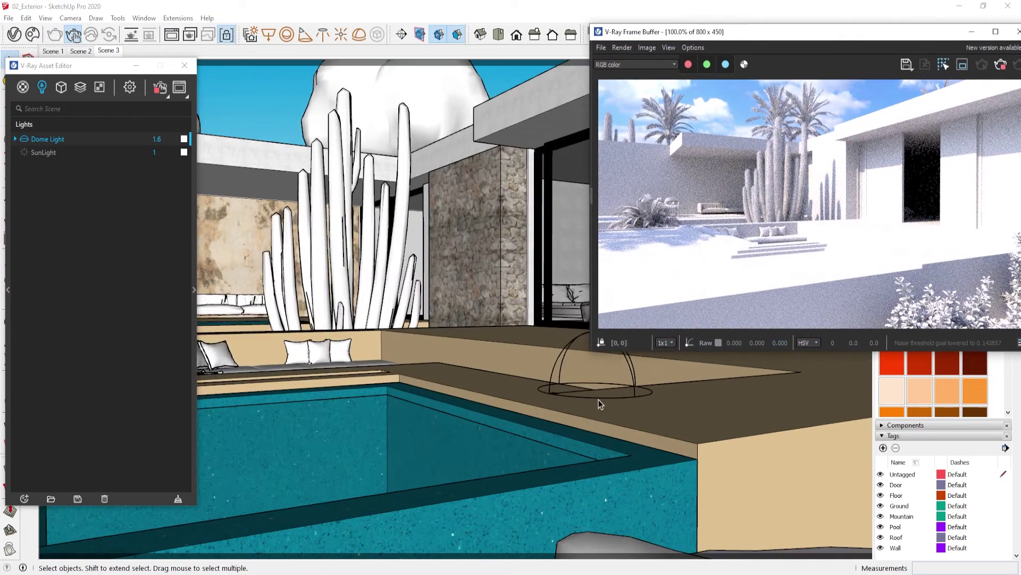
Shift the dome light slightly left and rotate it 90 degrees.
mouse_move(598, 400)
middle_mouse_down()
mouse_move(567, 496)
mouse_move(569, 445)
middle_mouse_up()
left_click(570, 444)
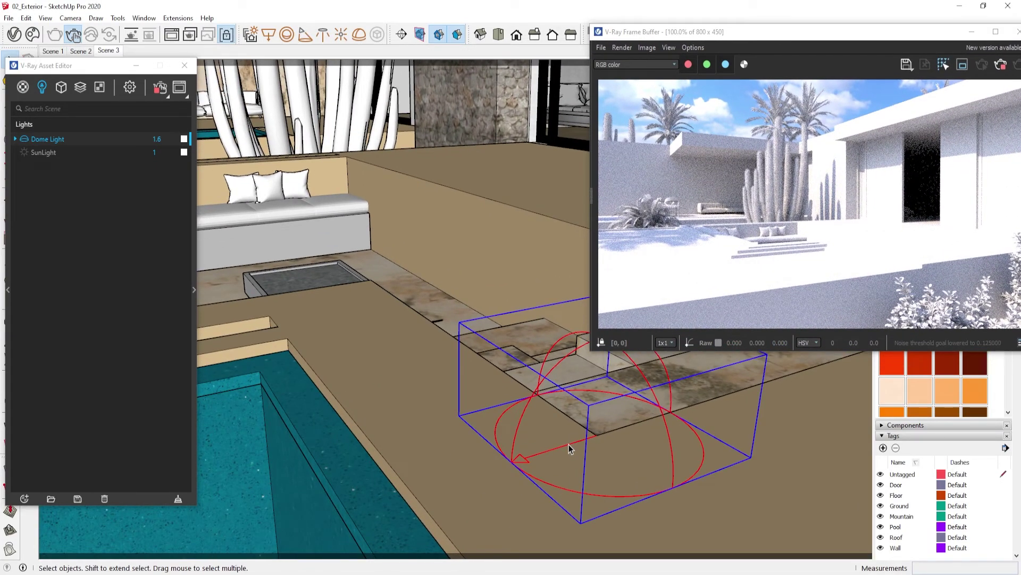
key("m")
left_click_drag(596, 437, 520, 461)
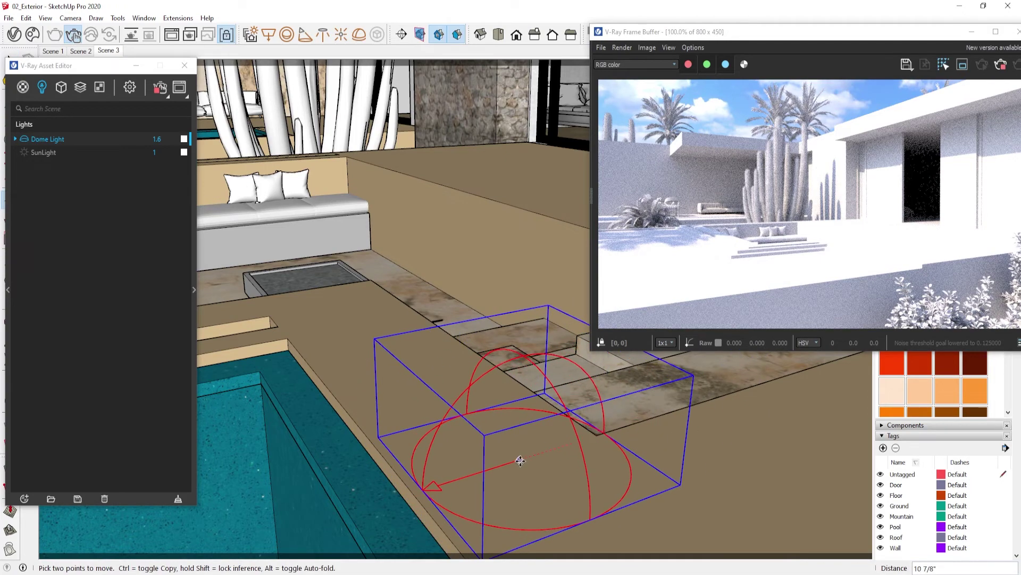
key("space")
key("q")
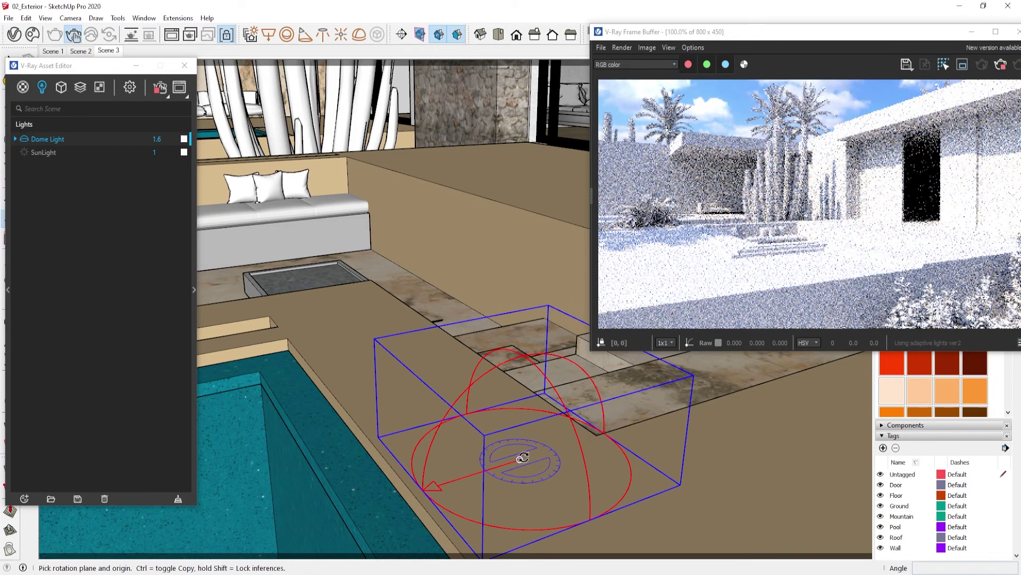
left_click(520, 459)
left_click(428, 482)
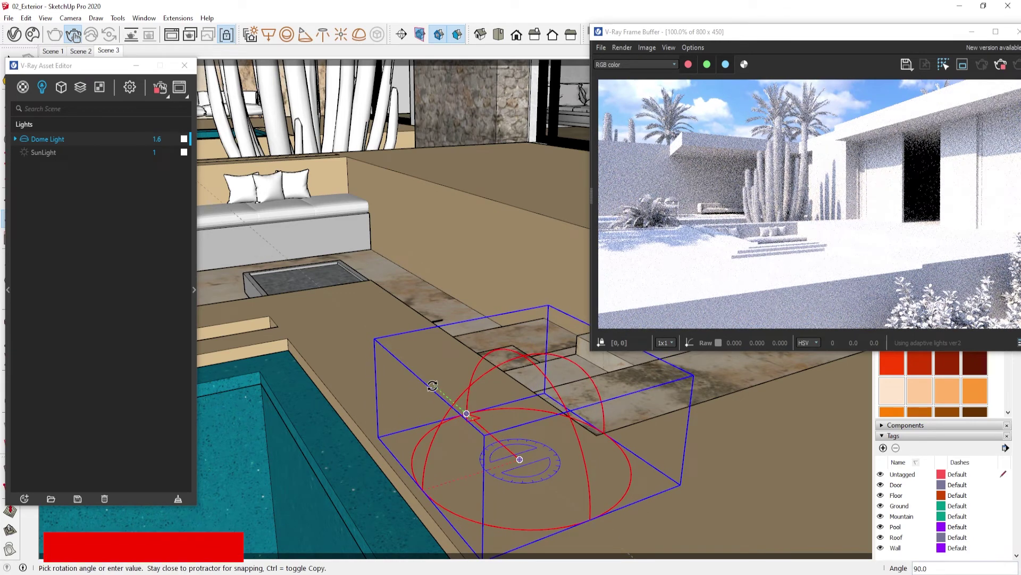
left_click(432, 386)
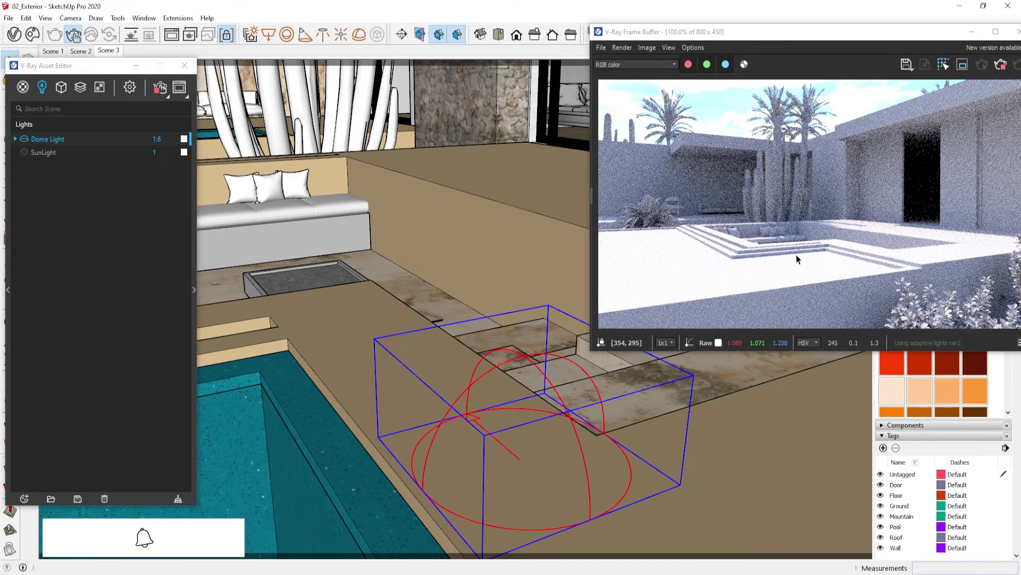
Show the dome light HDRI's placement: spherical mapping, 130 horizontal rotation.
key("space")
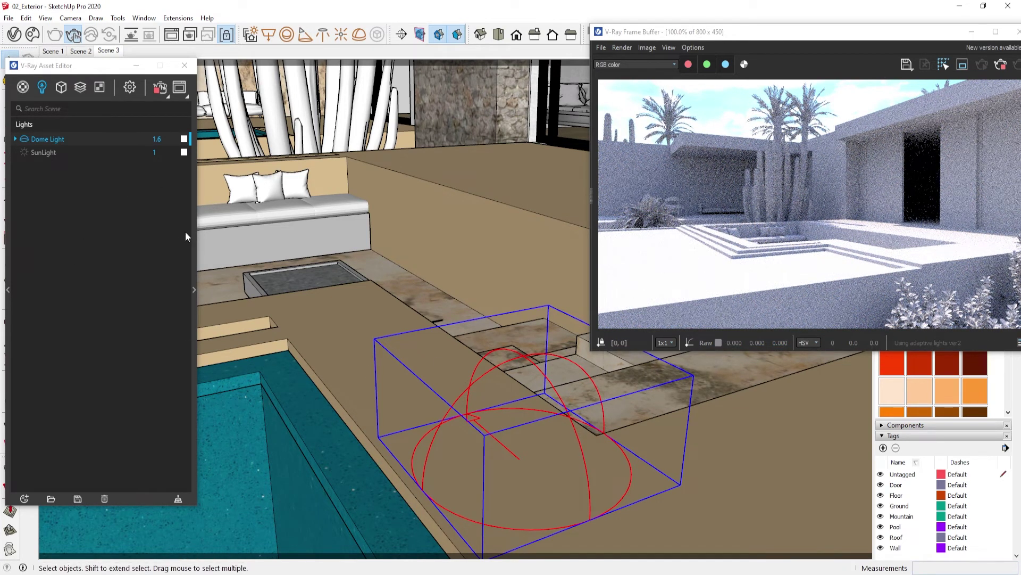
left_click(195, 231)
left_click(387, 315)
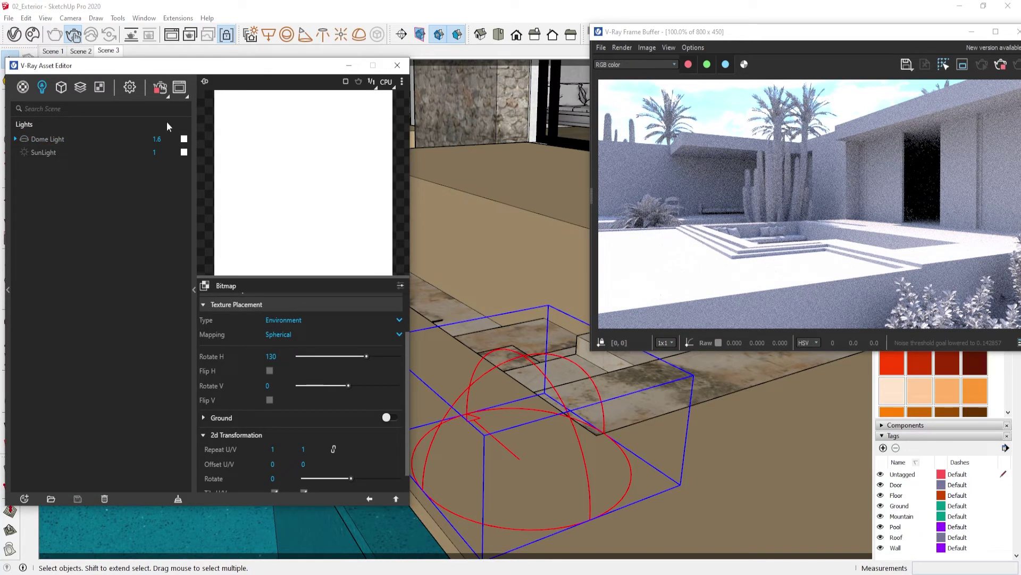
Switch to Scene 3, disable the dome light's Use Transform, and stop interactive rendering.
left_click(110, 51)
left_click(71, 139)
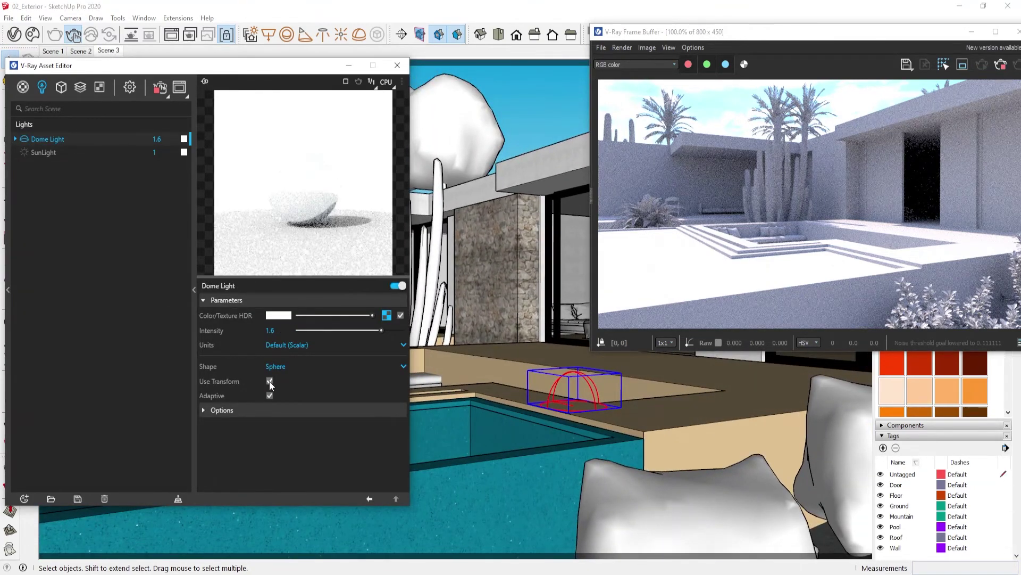
left_click(270, 381)
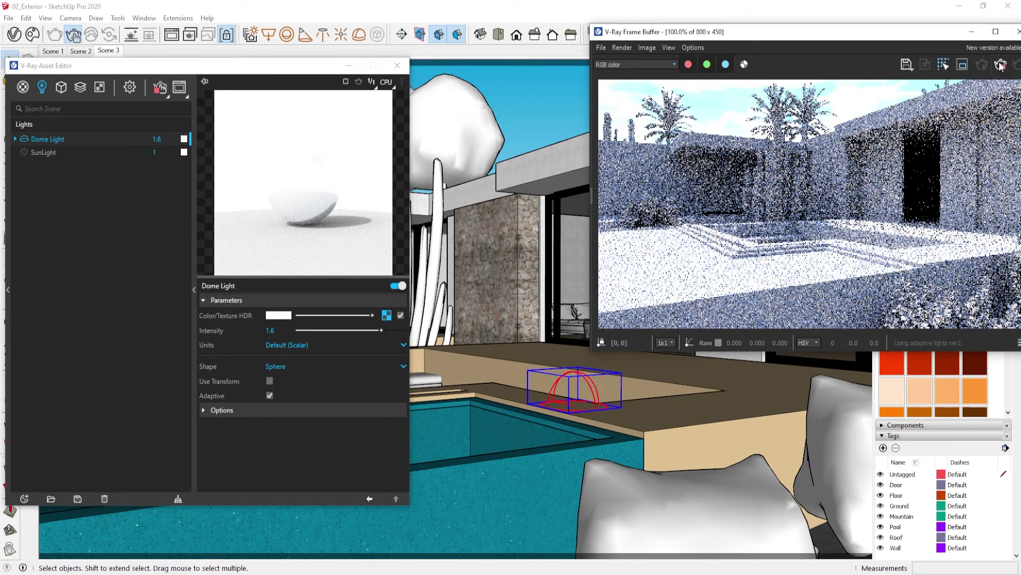
left_click(1000, 65)
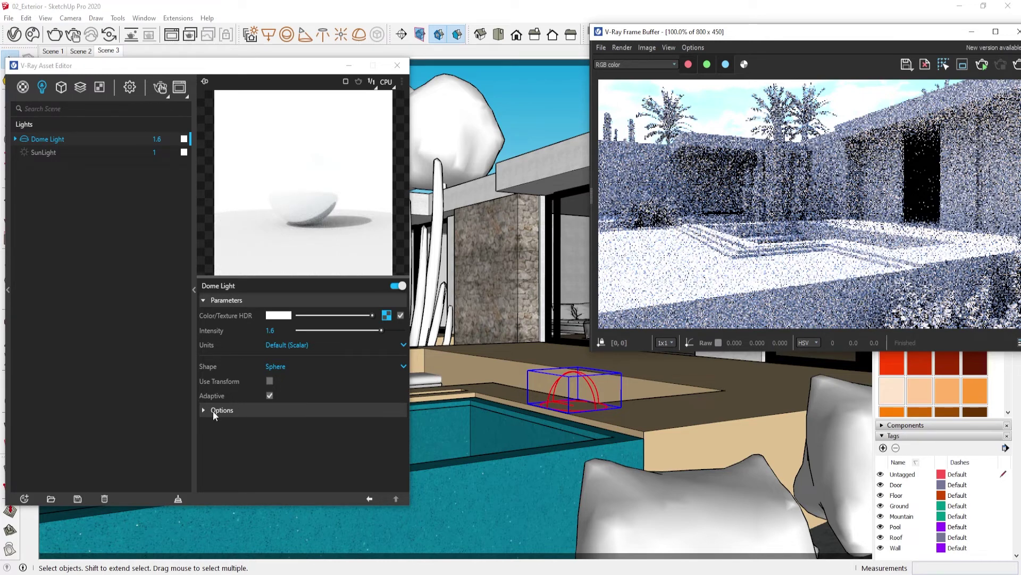
Try the dome light's Invisible option under Options, then collapse Options.
left_click_drag(177, 73, 188, 50)
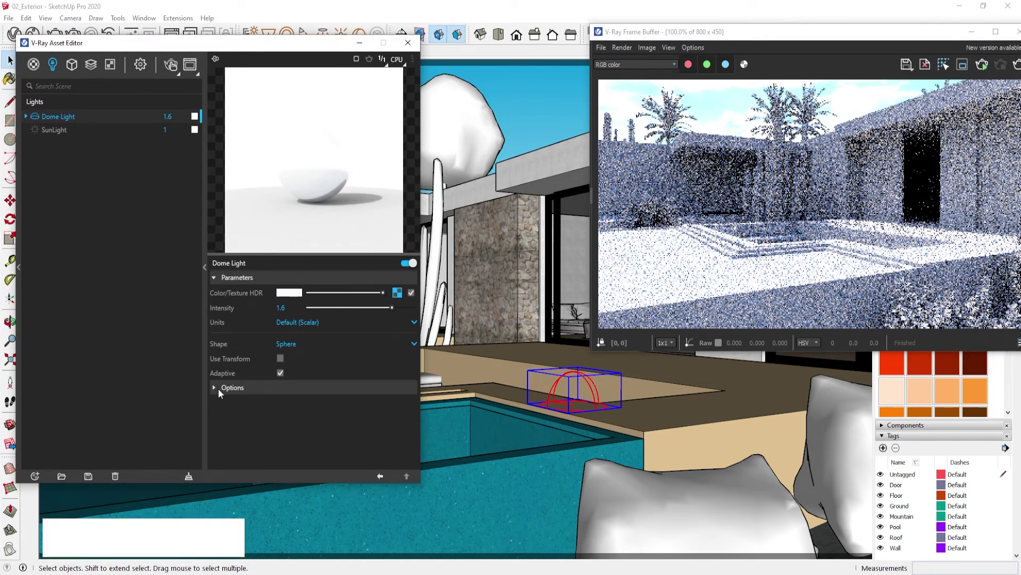
left_click(218, 389)
scroll(218, 406, "down", 2)
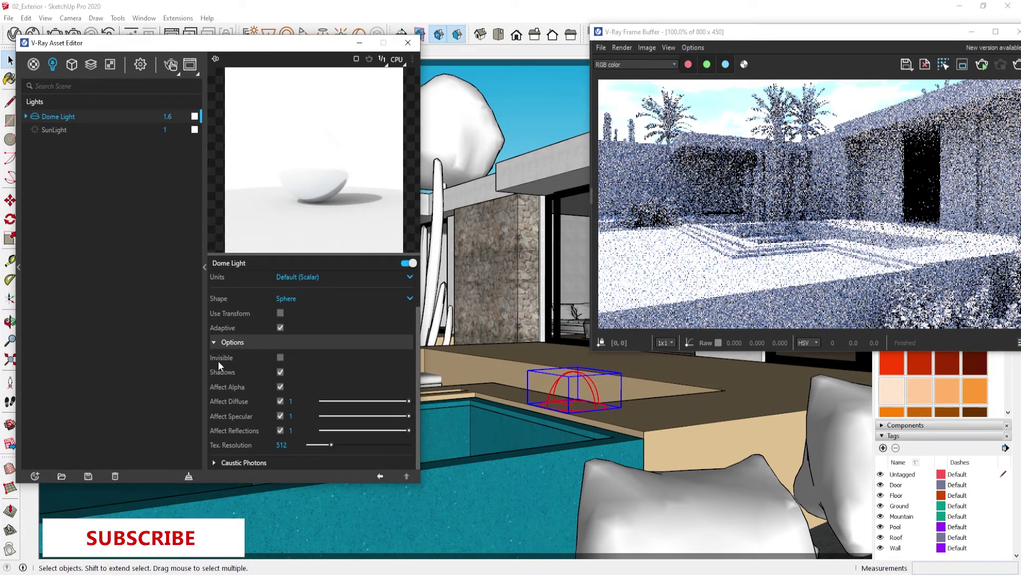
left_click(280, 357)
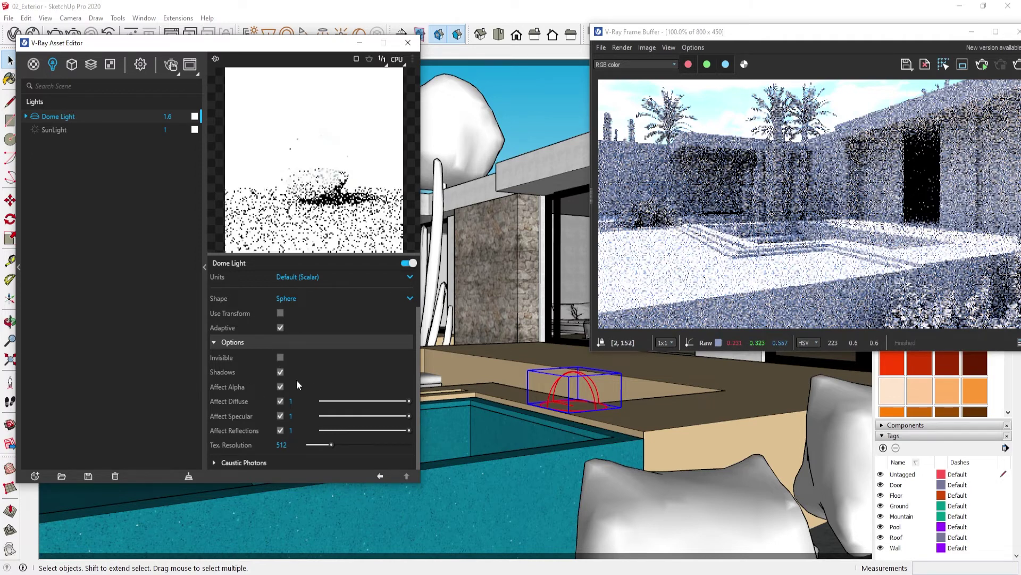
left_click(215, 343)
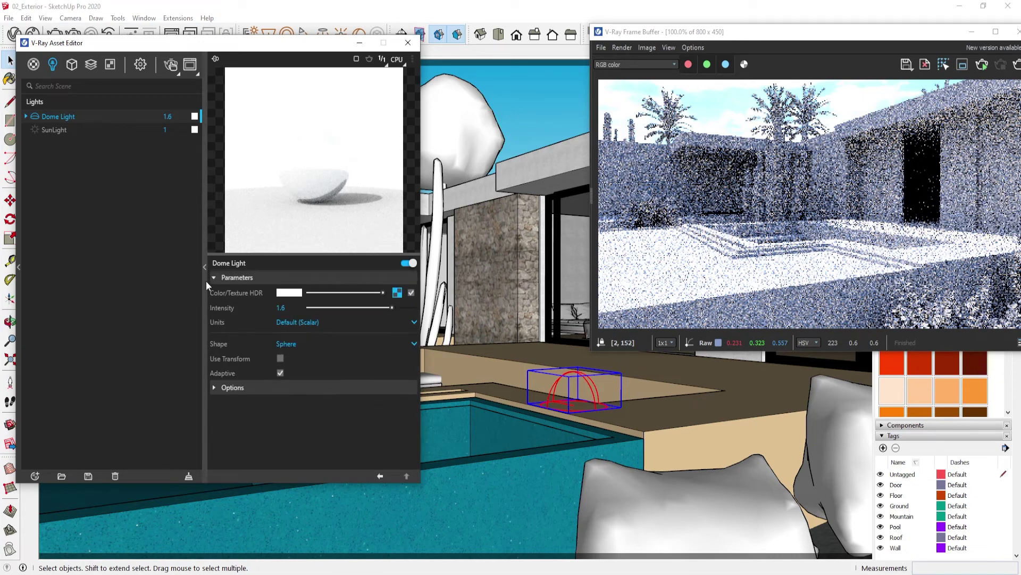
Set the camera Exposure Value to 14 in Render Settings.
left_click(141, 65)
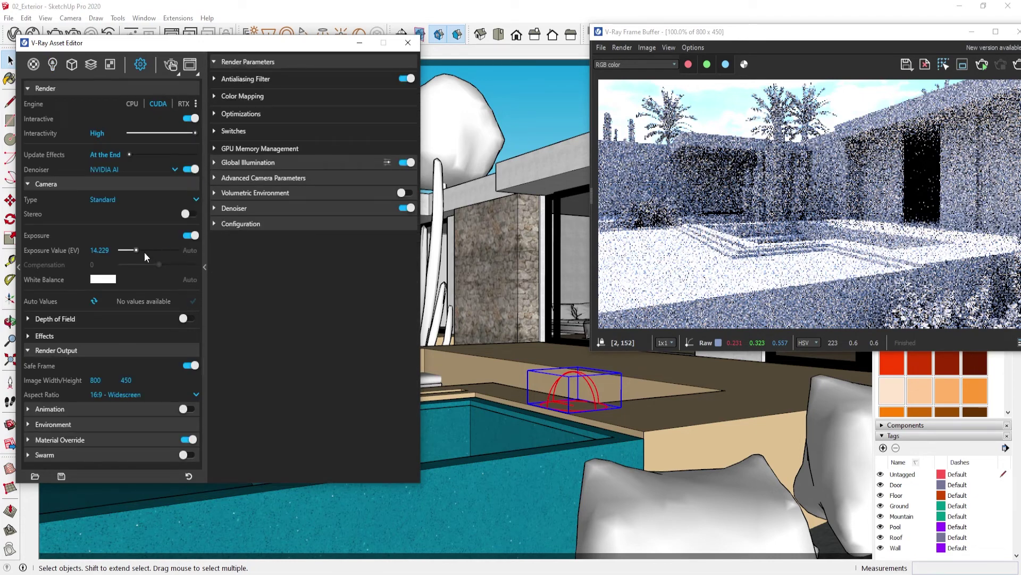
left_click_drag(113, 250, 18, 257)
type("14")
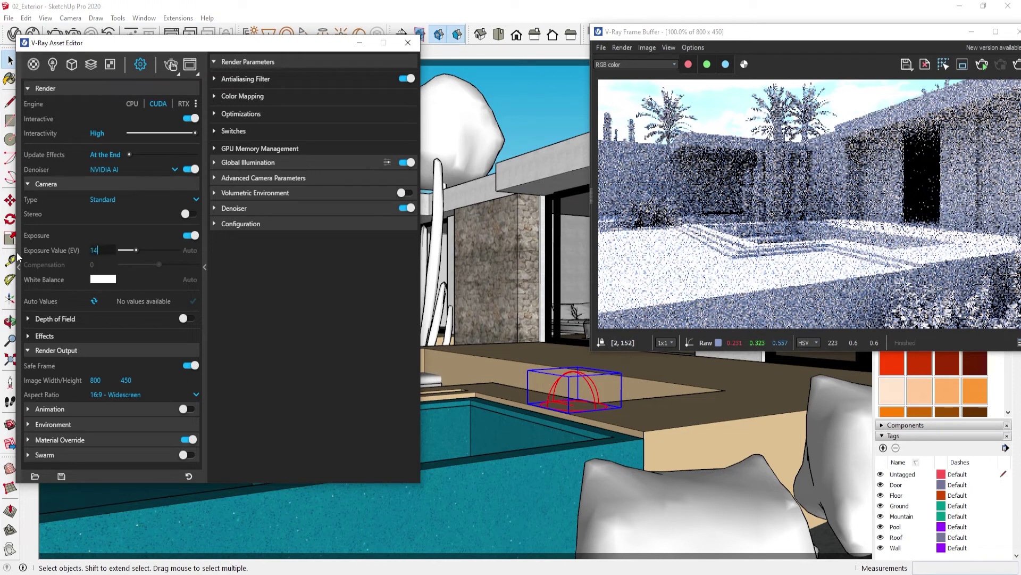
Rearrange the editor and render windows, switch off Interactive, and collapse Render Output.
left_click(54, 64)
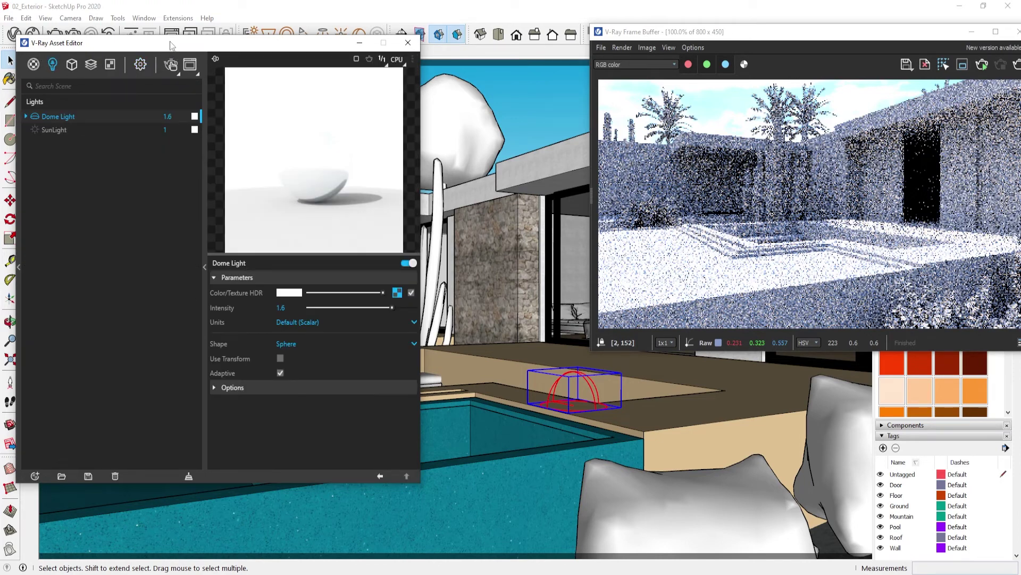
left_click_drag(171, 45, 164, 45)
left_click_drag(631, 36, 563, 63)
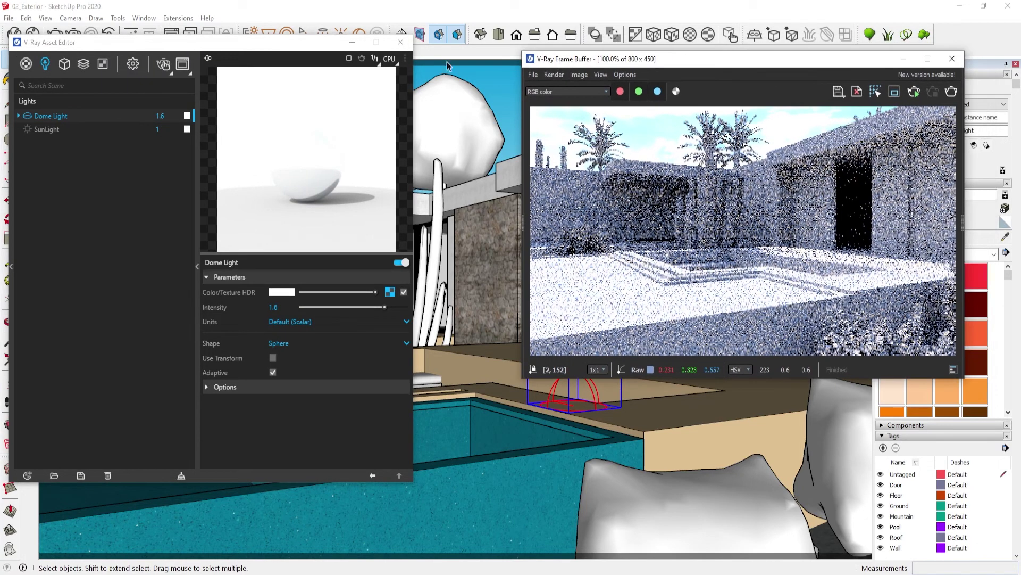
left_click(140, 65)
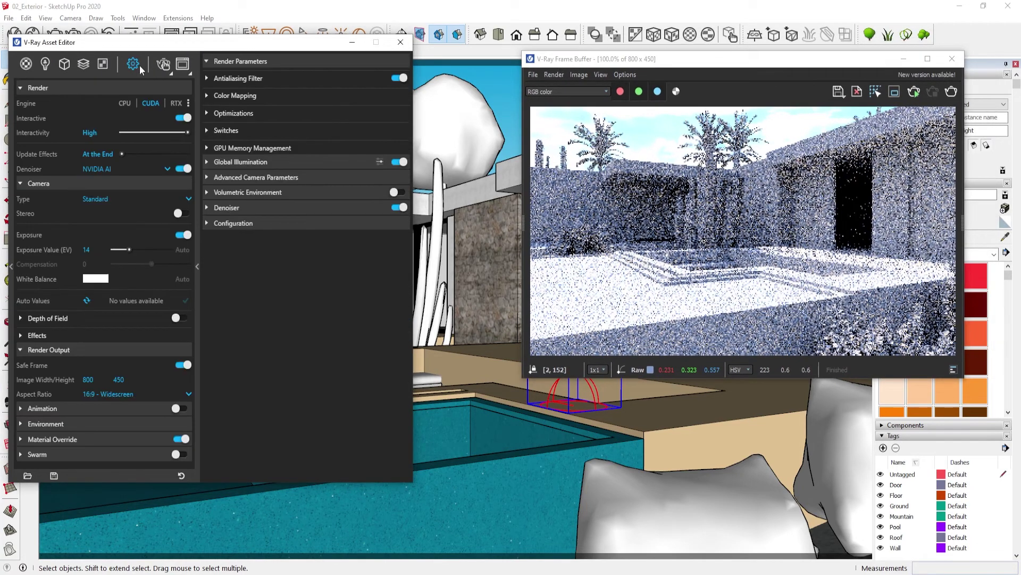
left_click(180, 119)
scroll(140, 229, "down", 2)
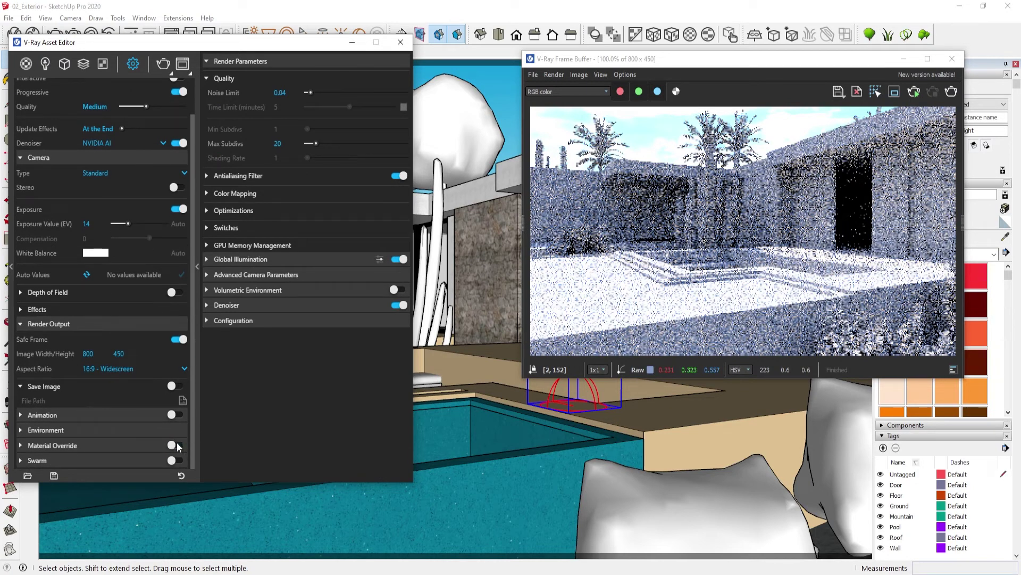
left_click(34, 326)
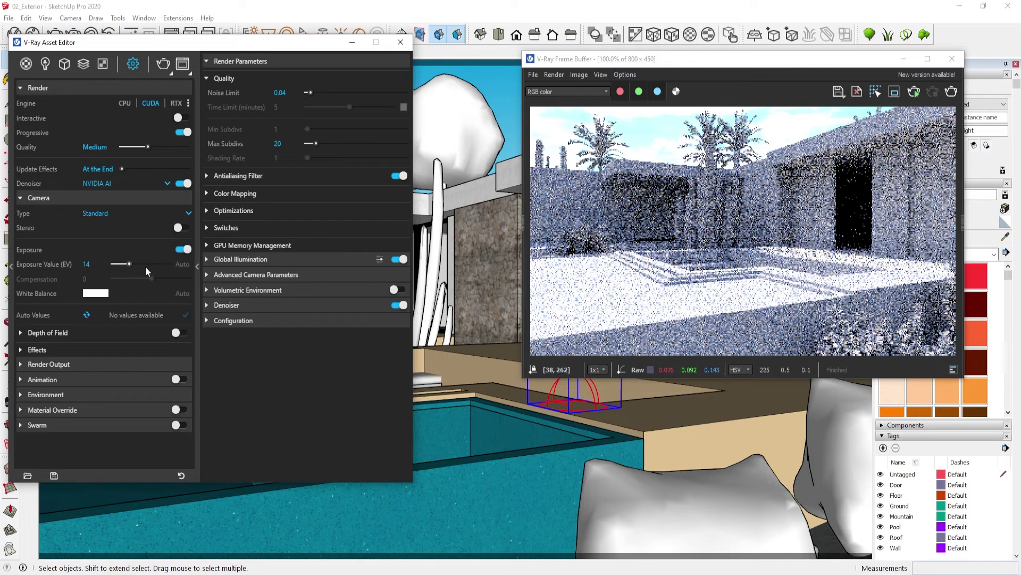
Run an 800×450 full-material render of the courtyard and stop it once clean.
left_click(164, 63)
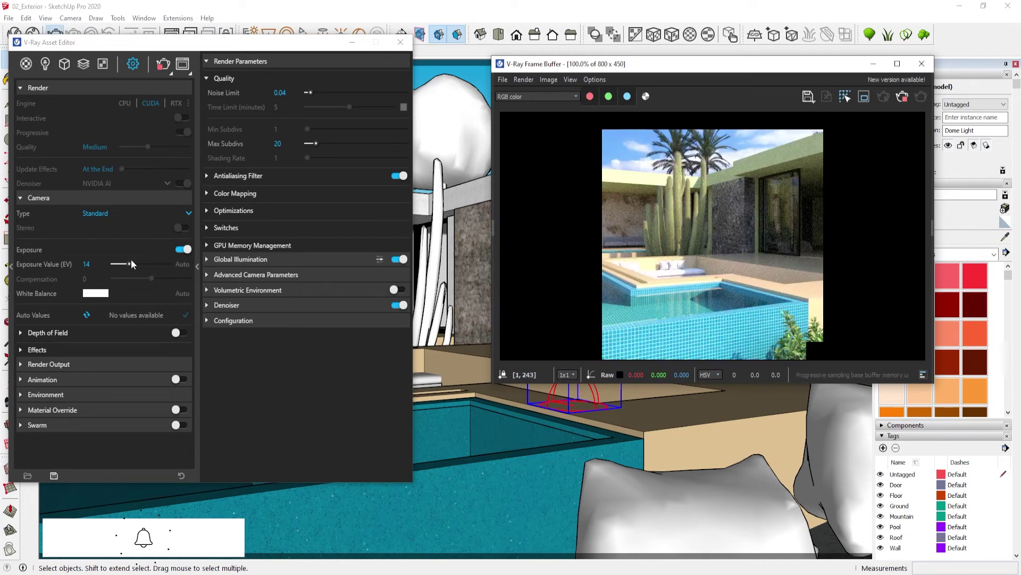
left_click(44, 64)
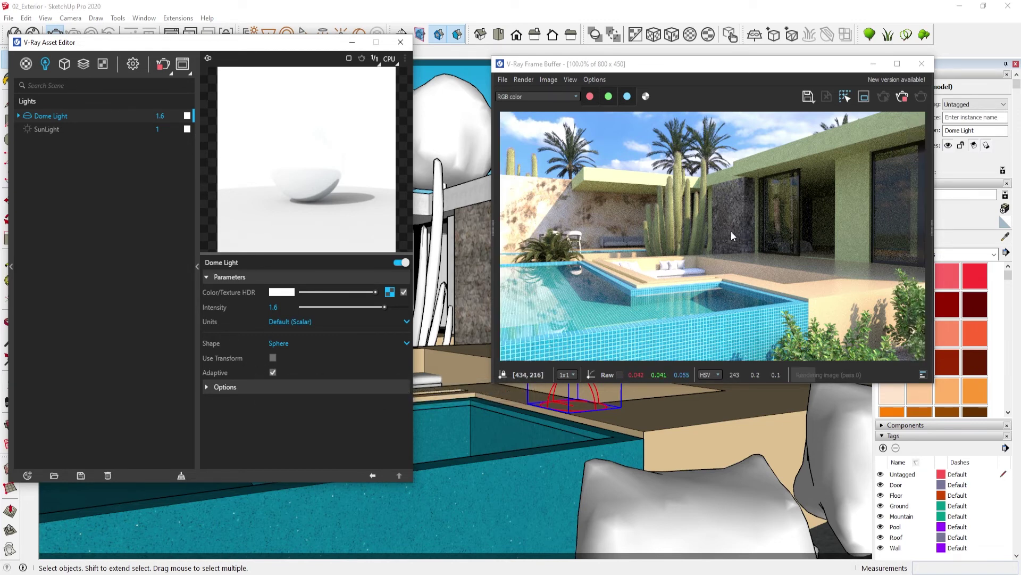
left_click(903, 97)
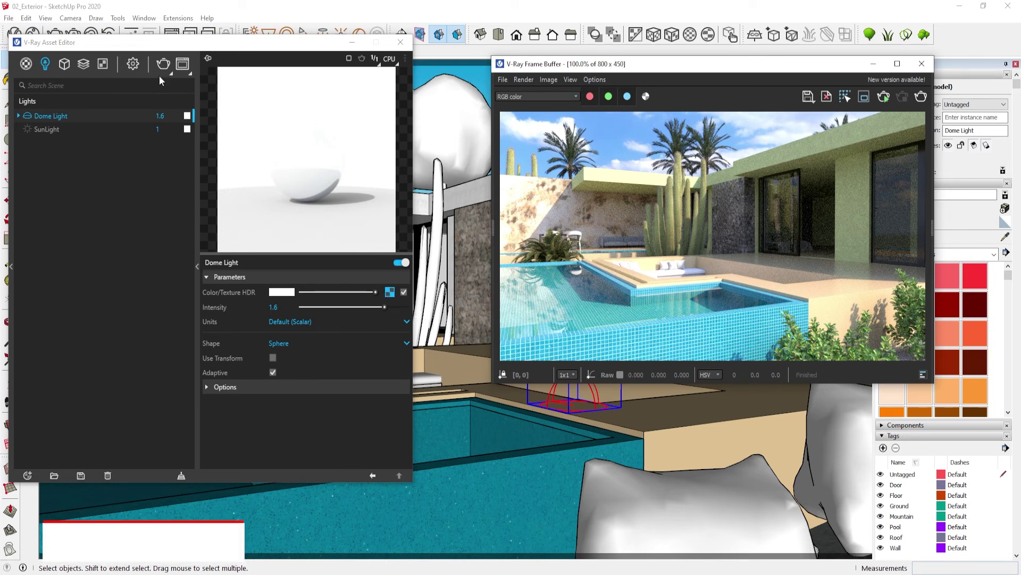
Switch the render engine to CPU, disable Progressive, and choose the V-Ray denoiser.
left_click(133, 64)
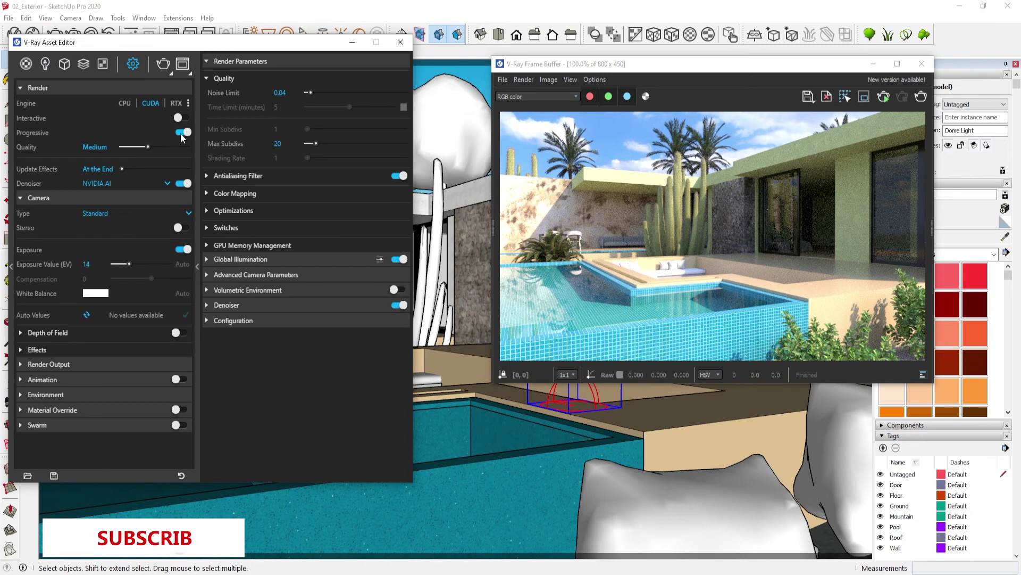
left_click(125, 104)
left_click(185, 132)
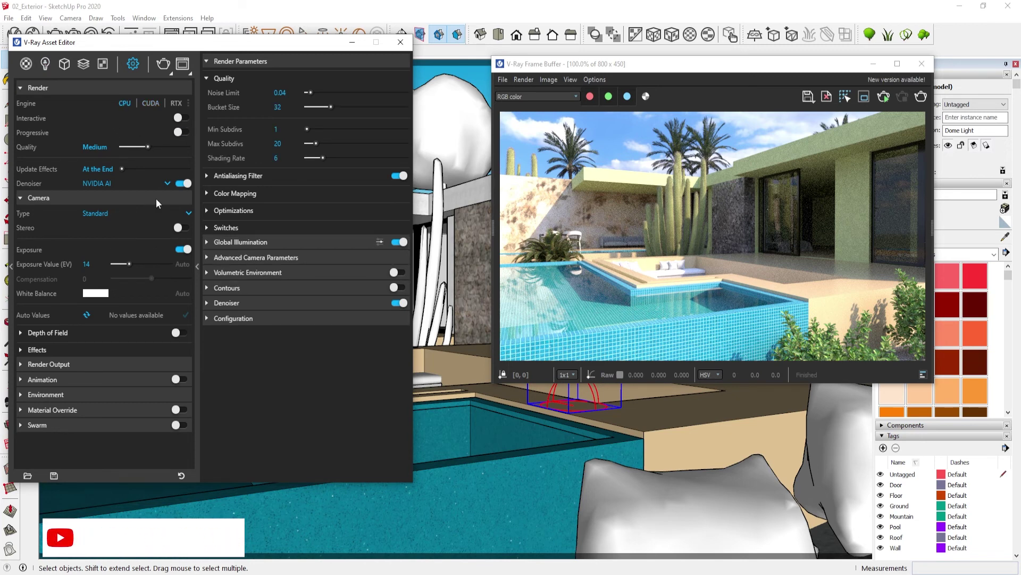
left_click(159, 185)
left_click(134, 207)
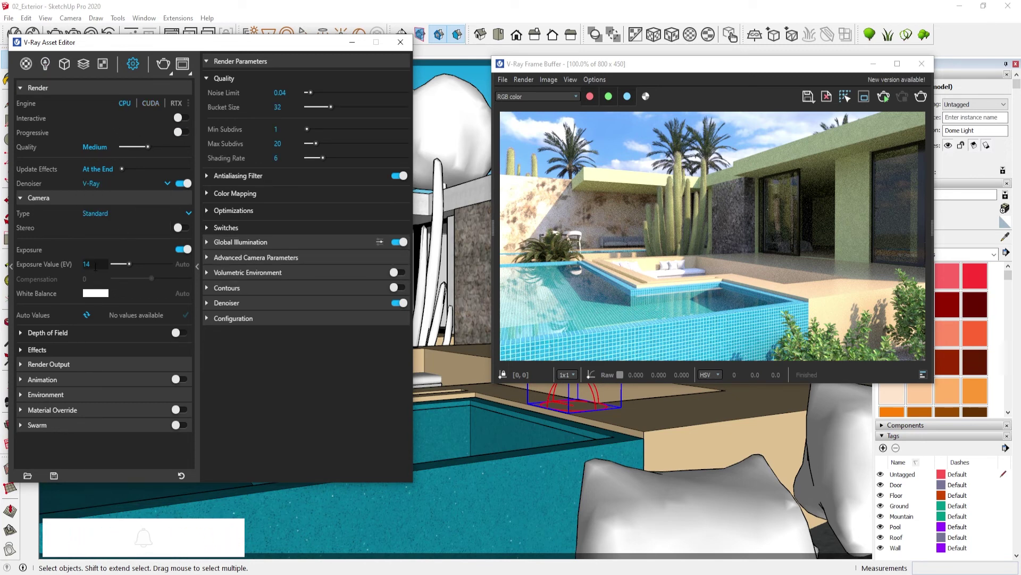
Set the Render Output width to 2560, giving a 2560×1440 image.
left_click(71, 378)
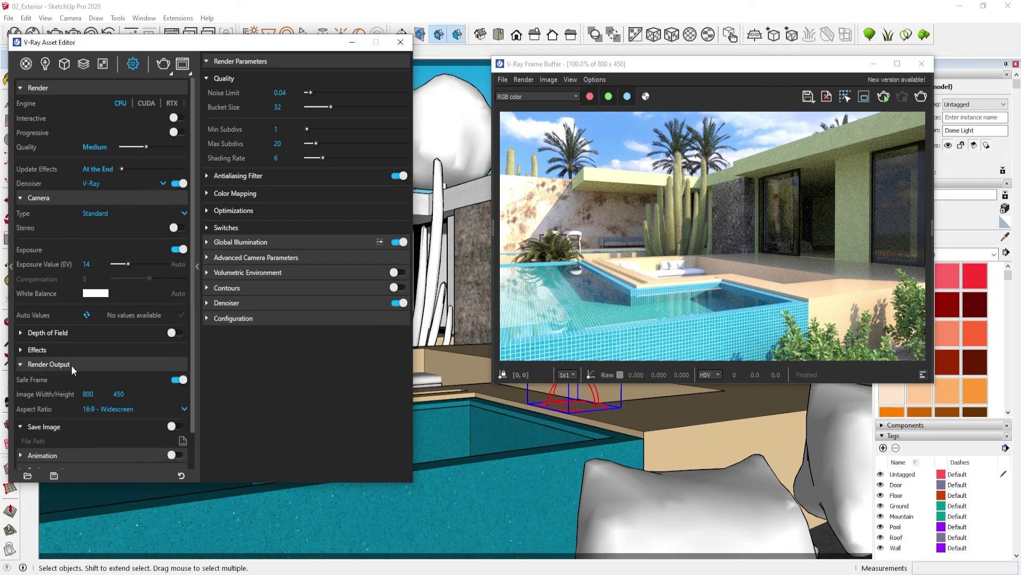
type("25")
type("60")
key("Return")
left_click(69, 363)
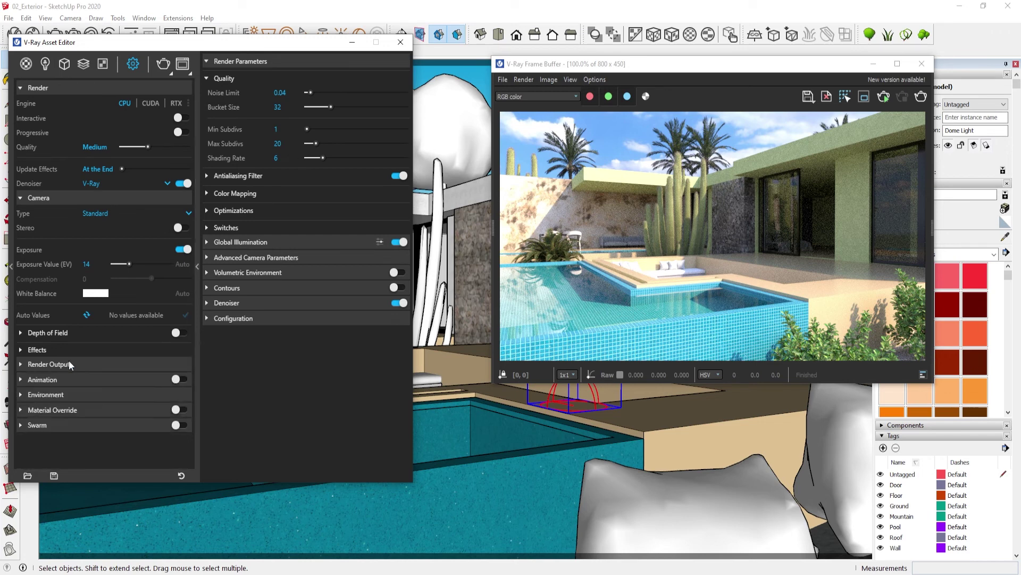
Browse the render elements, geometry, lights and materials lists in the Asset Editor.
left_click(85, 66)
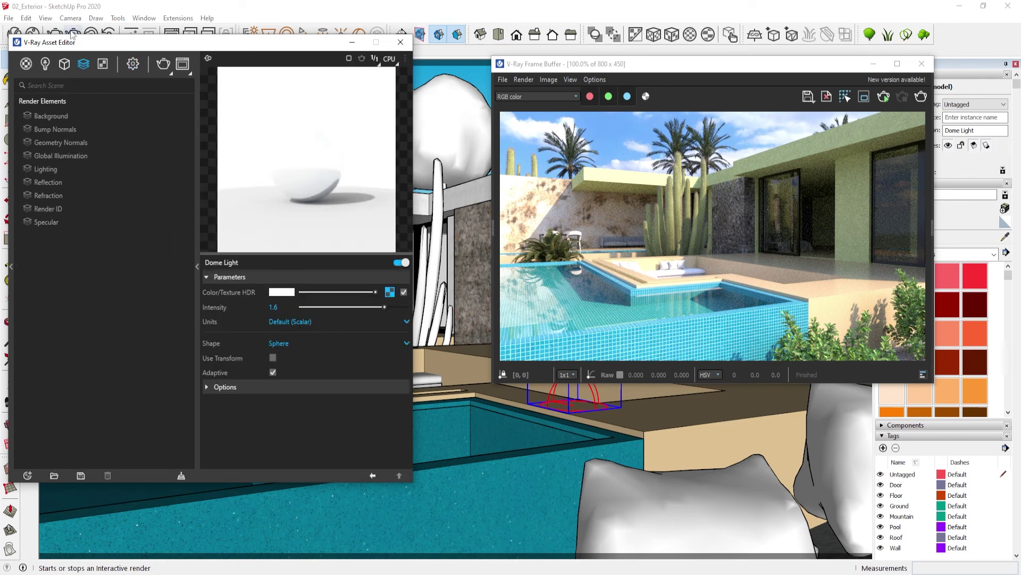
left_click(63, 65)
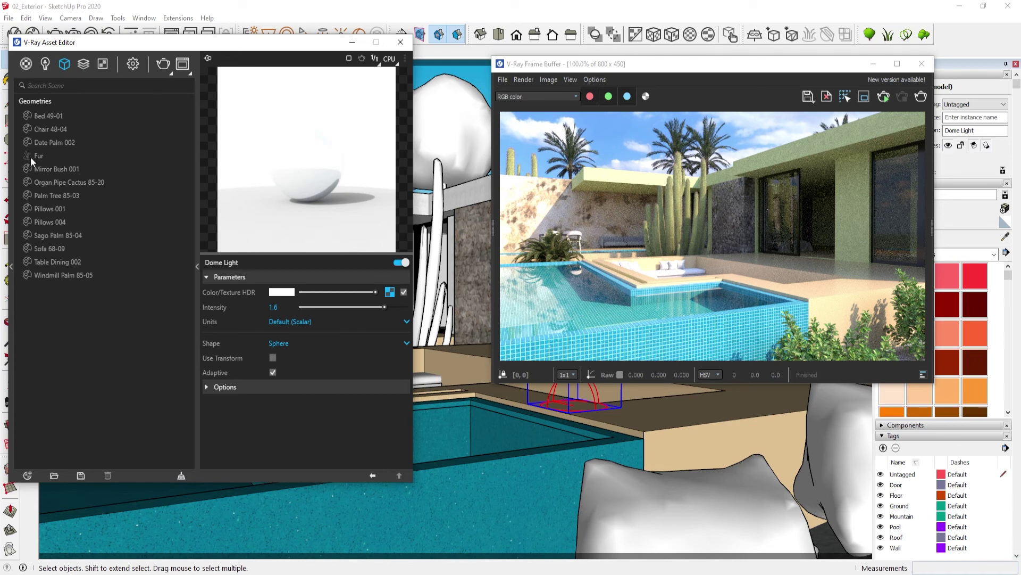
left_click(44, 64)
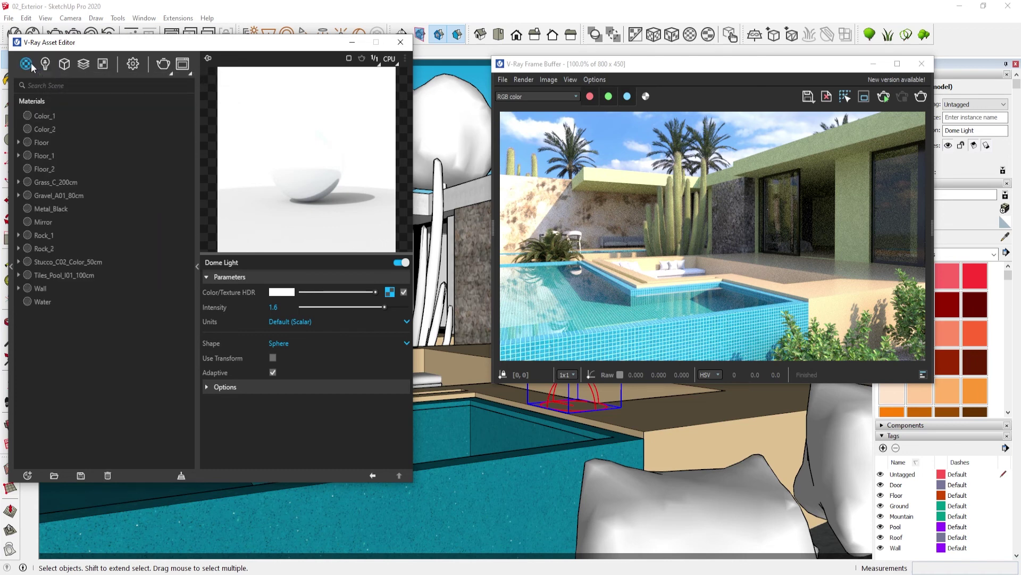
left_click(164, 70)
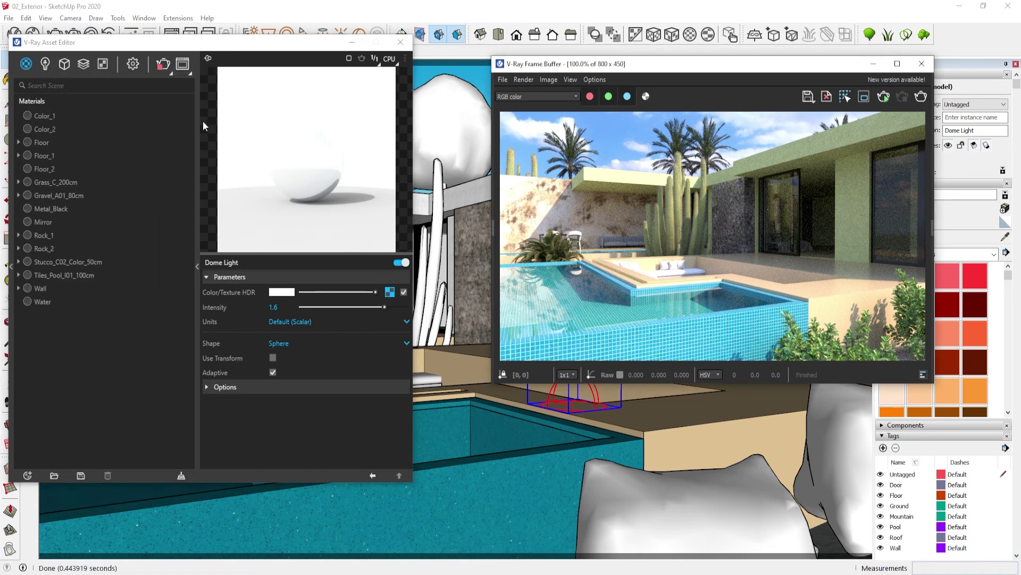